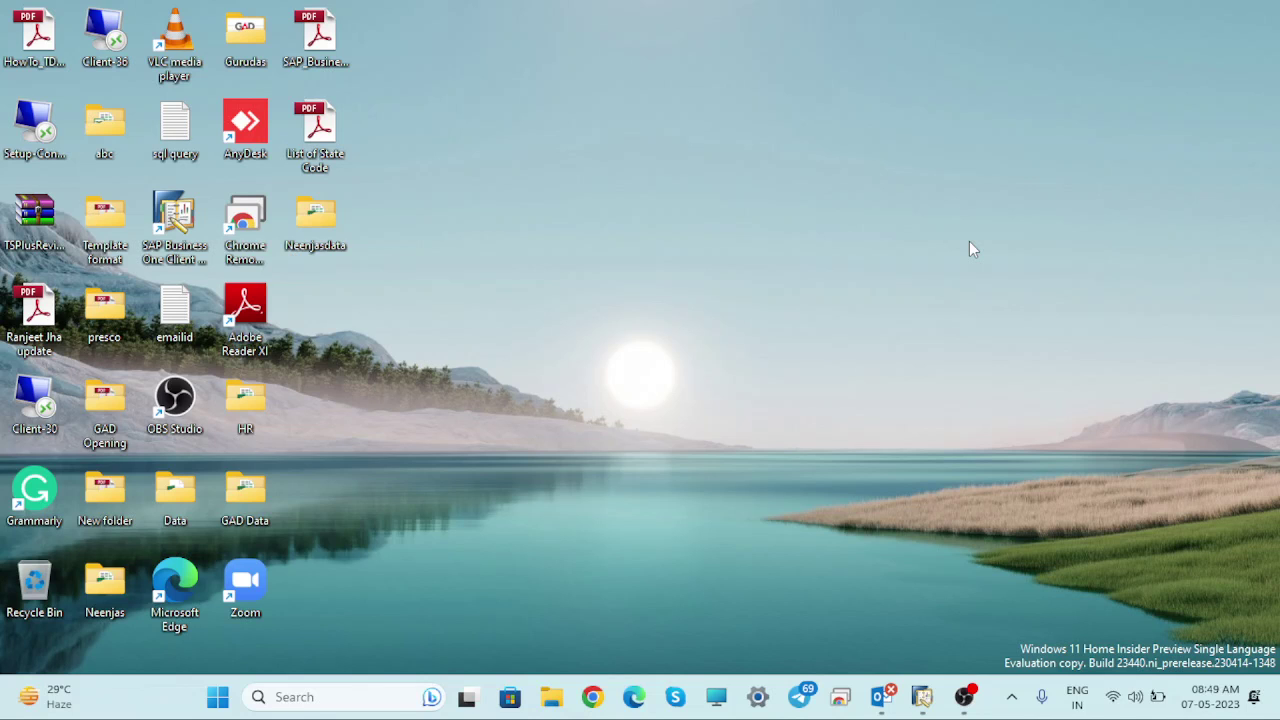
- Switch to SAP Business One and view the relationship map of delivery 21, closing it after checking the related documents
click(922, 700)
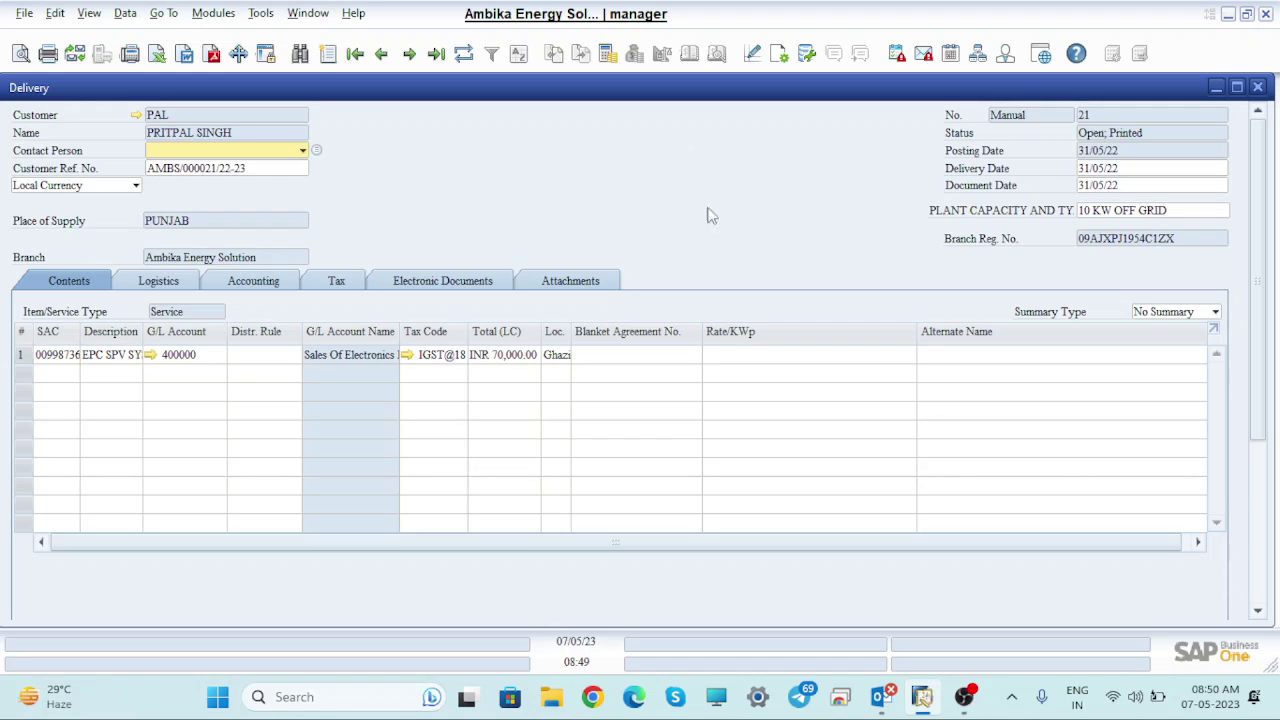
right_click(635, 175)
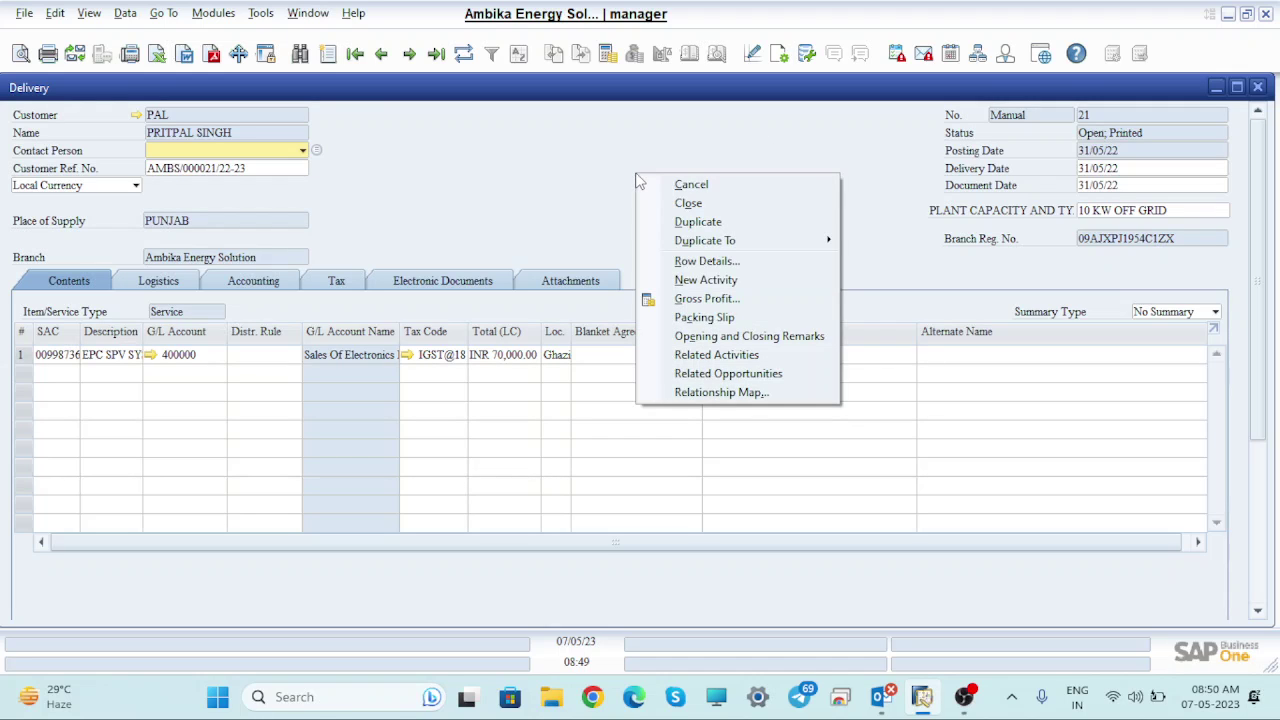
click(729, 396)
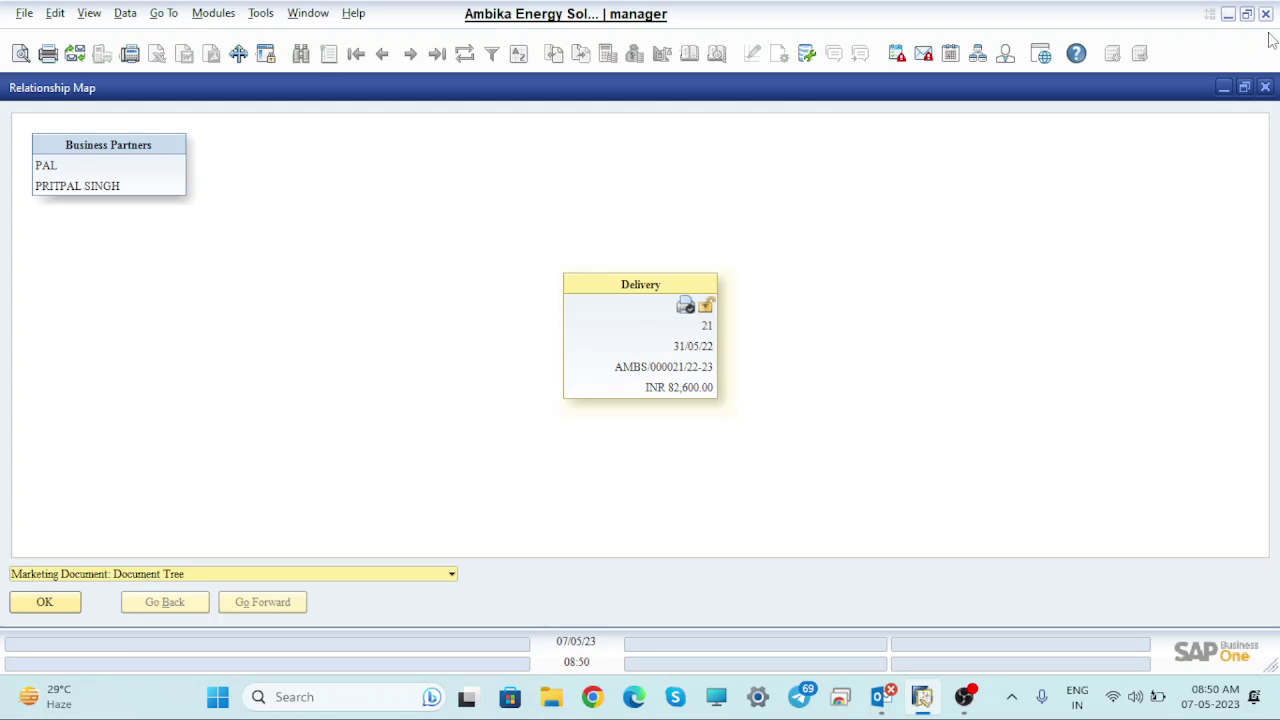
click(1265, 87)
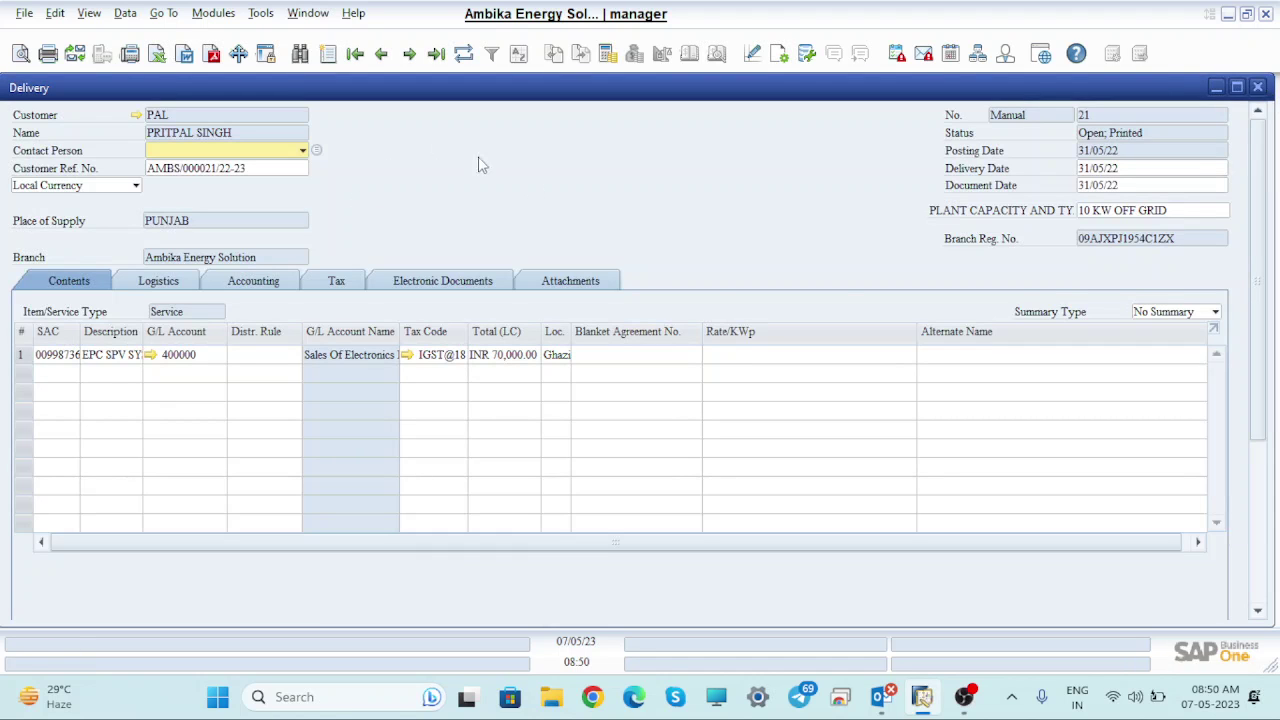
- Start cancelling delivery 21 and give the cancellation document the Manual series with number 1
right_click(628, 190)
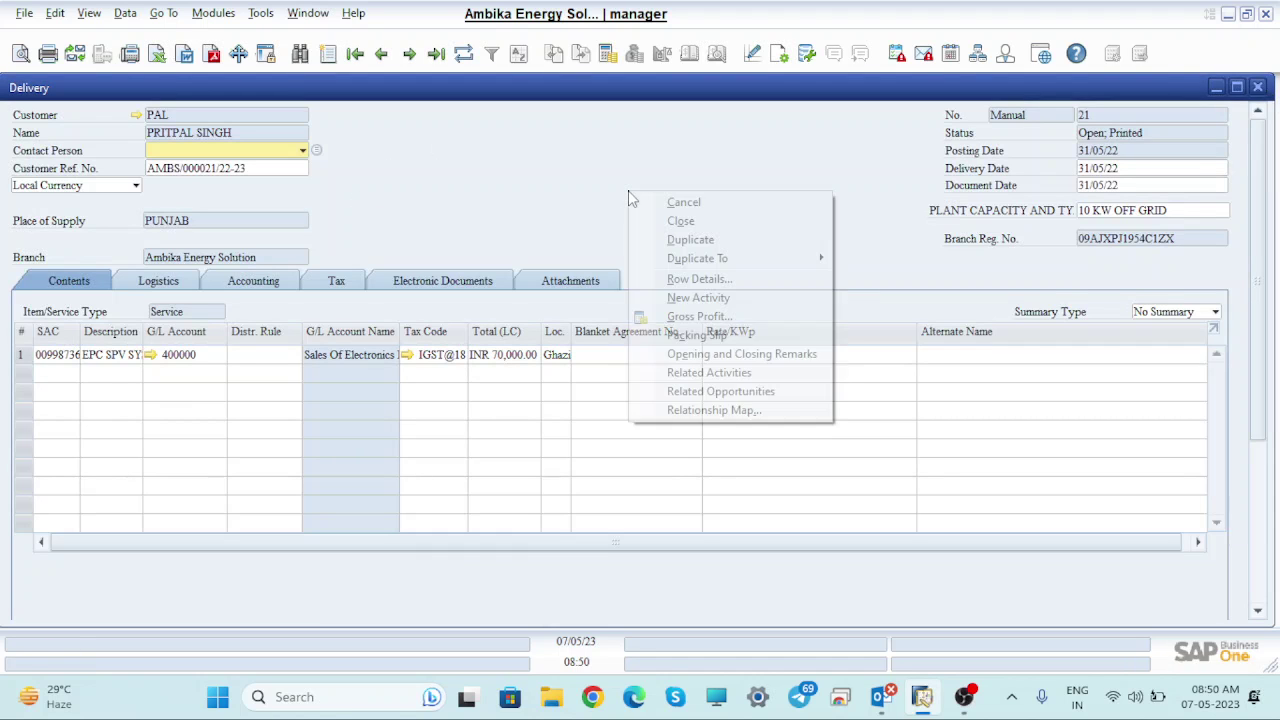
click(695, 204)
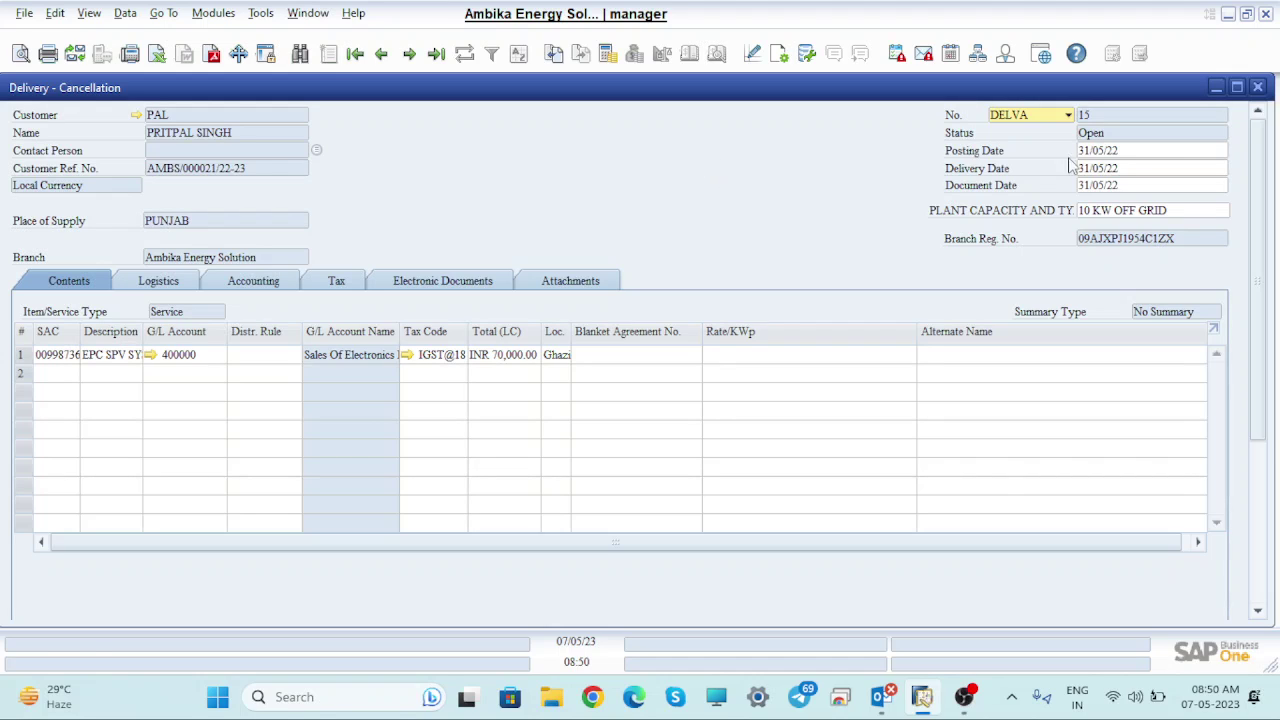
click(1066, 119)
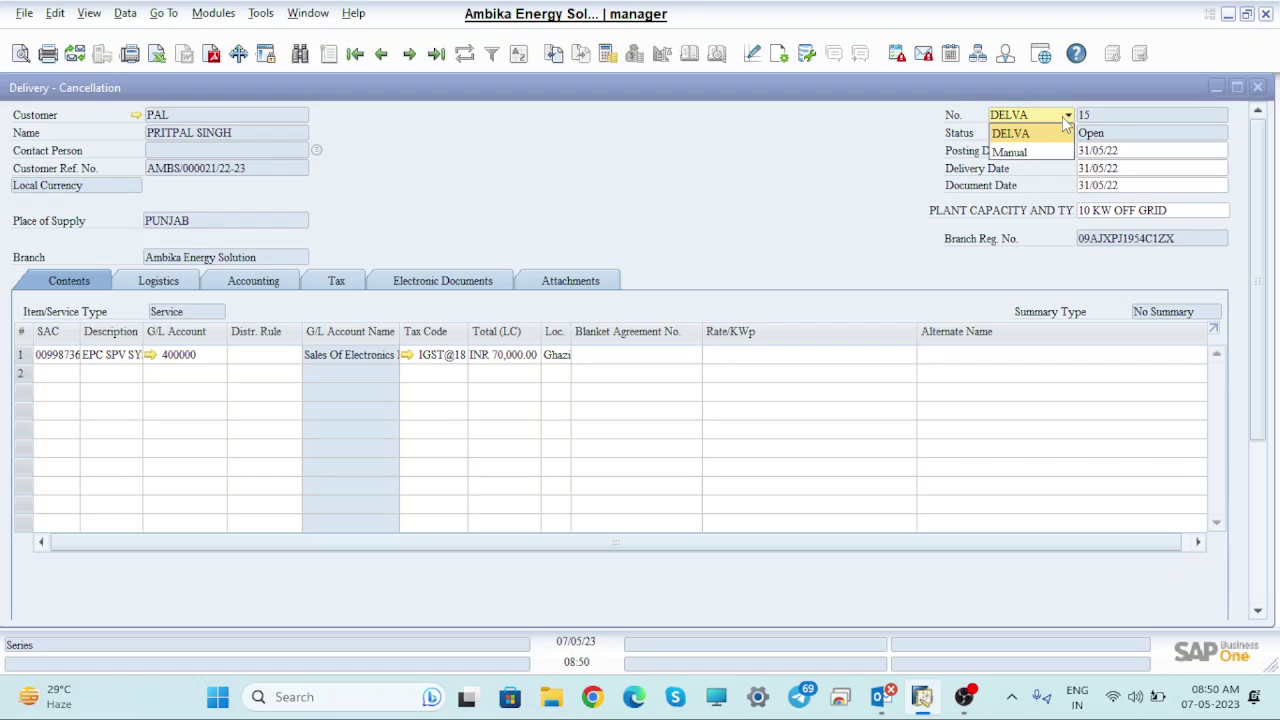
click(1025, 150)
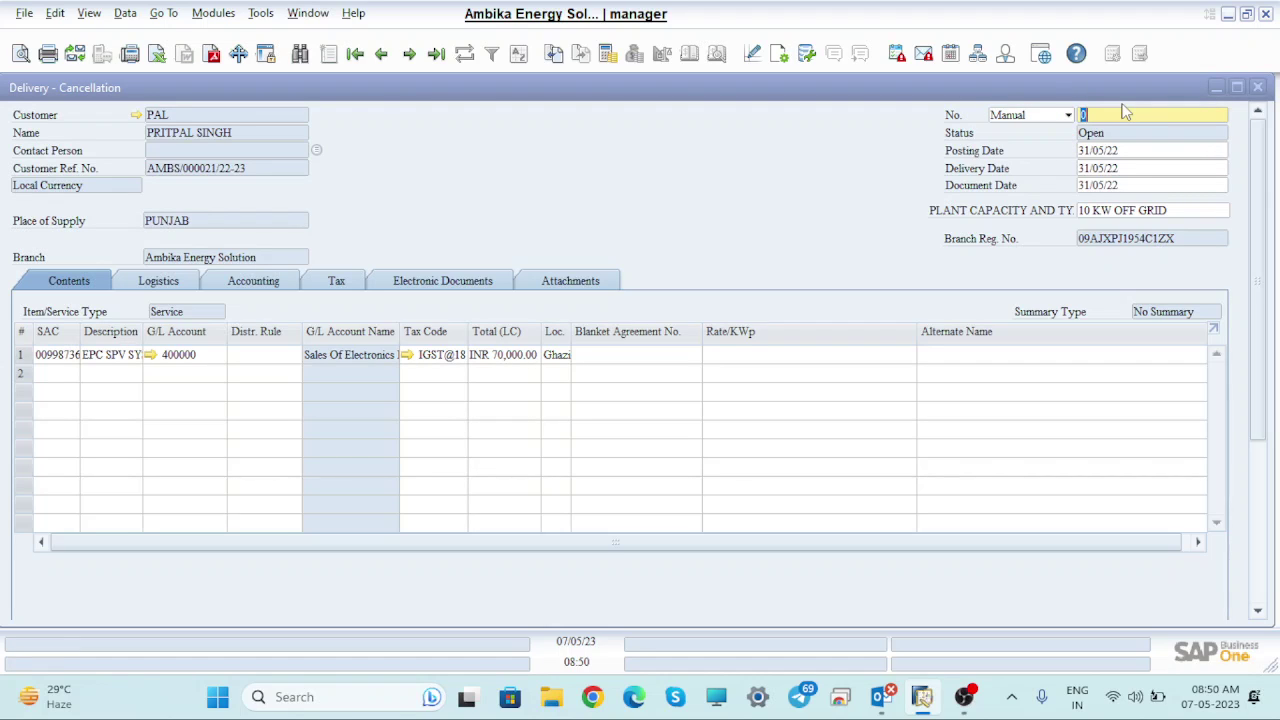
text(1)
click(1125, 112)
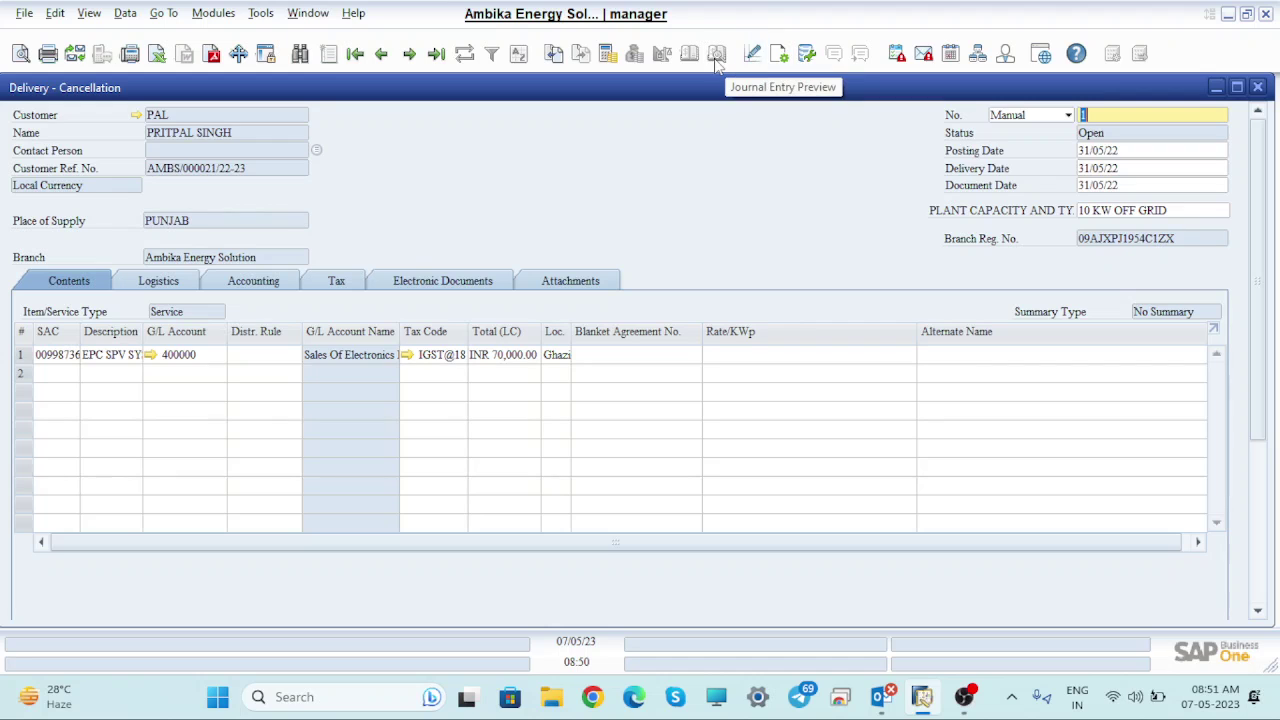
- Try to add the cancellation document numbered 1, accepting the later posting date and the irreversible cancellation
right_click(669, 197)
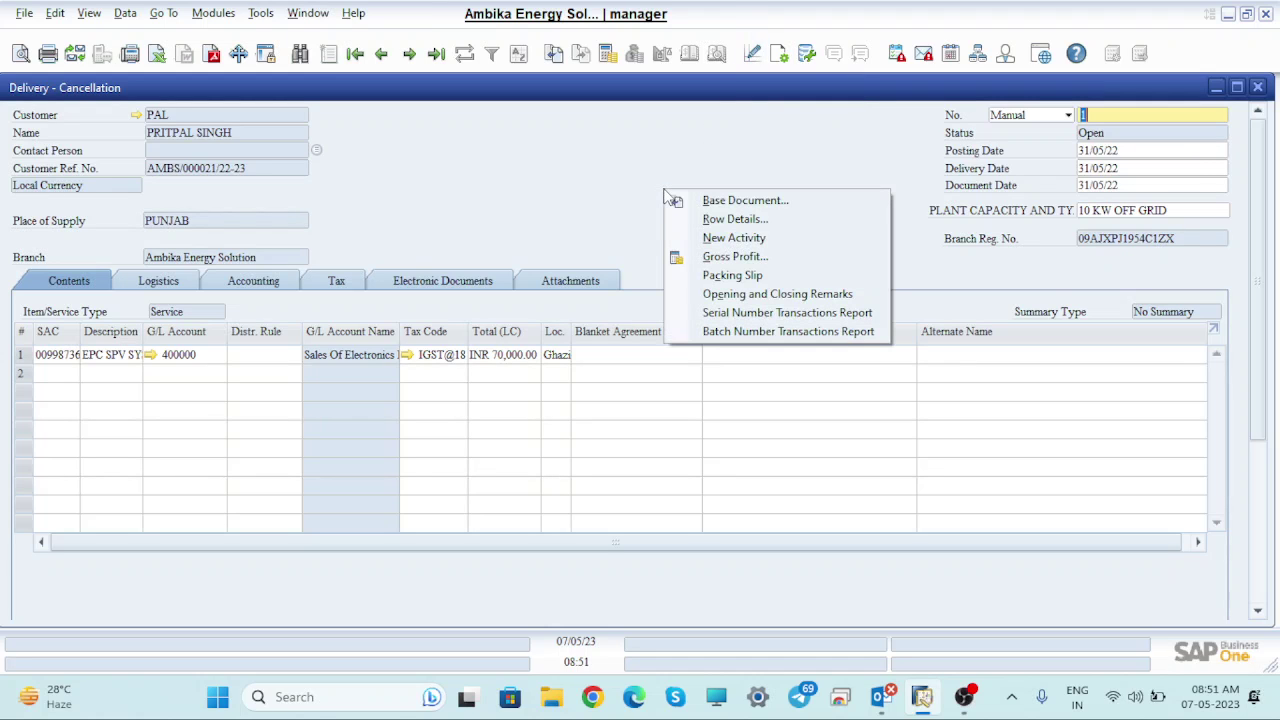
click(641, 196)
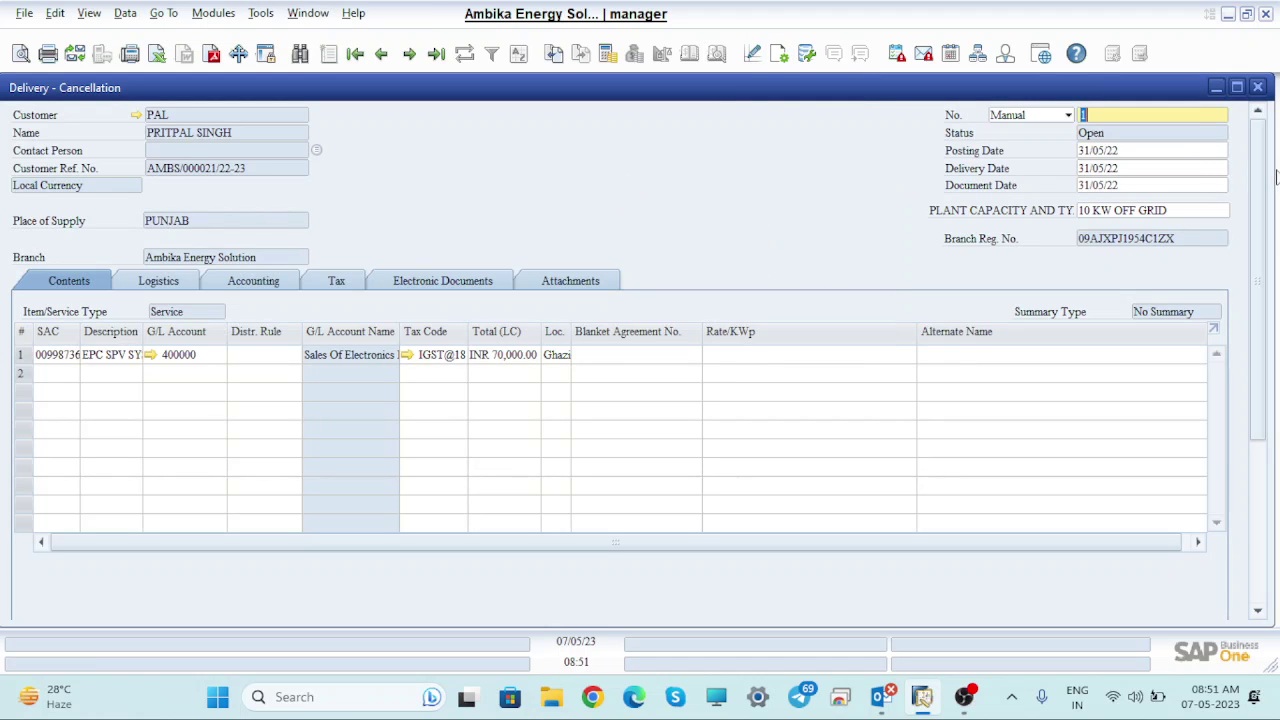
scroll(1258, 210, down, 5)
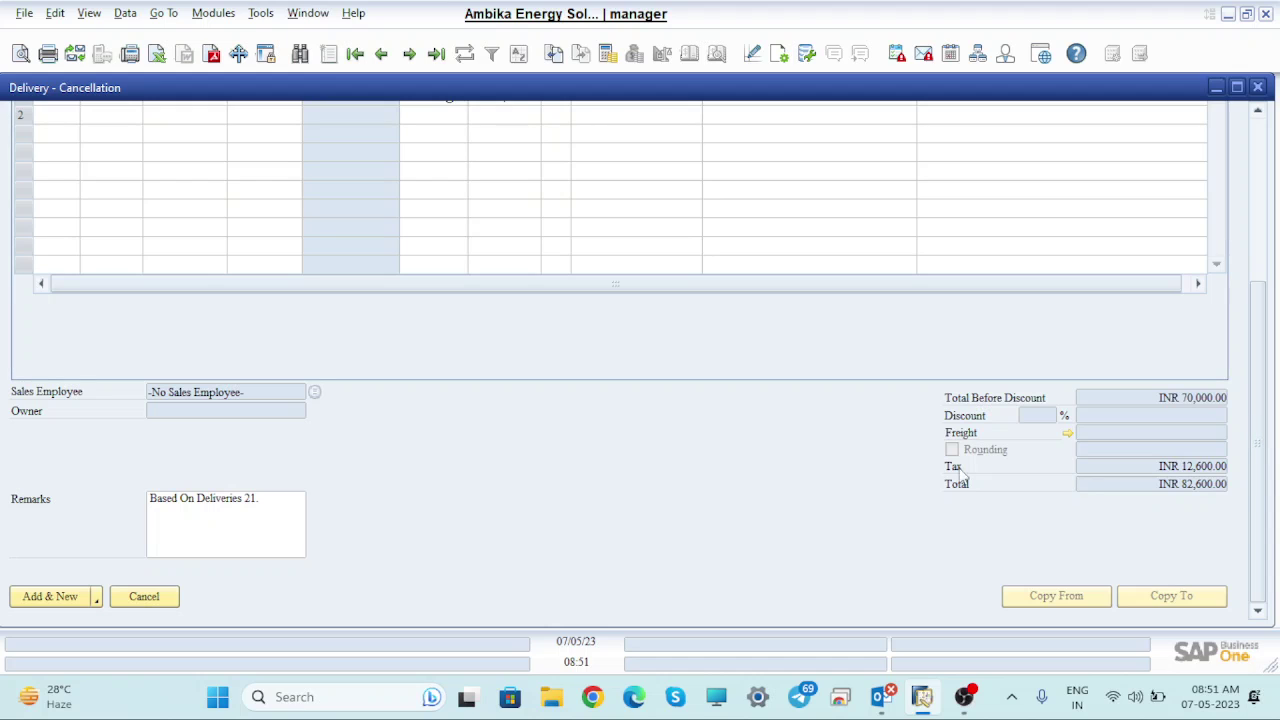
click(57, 597)
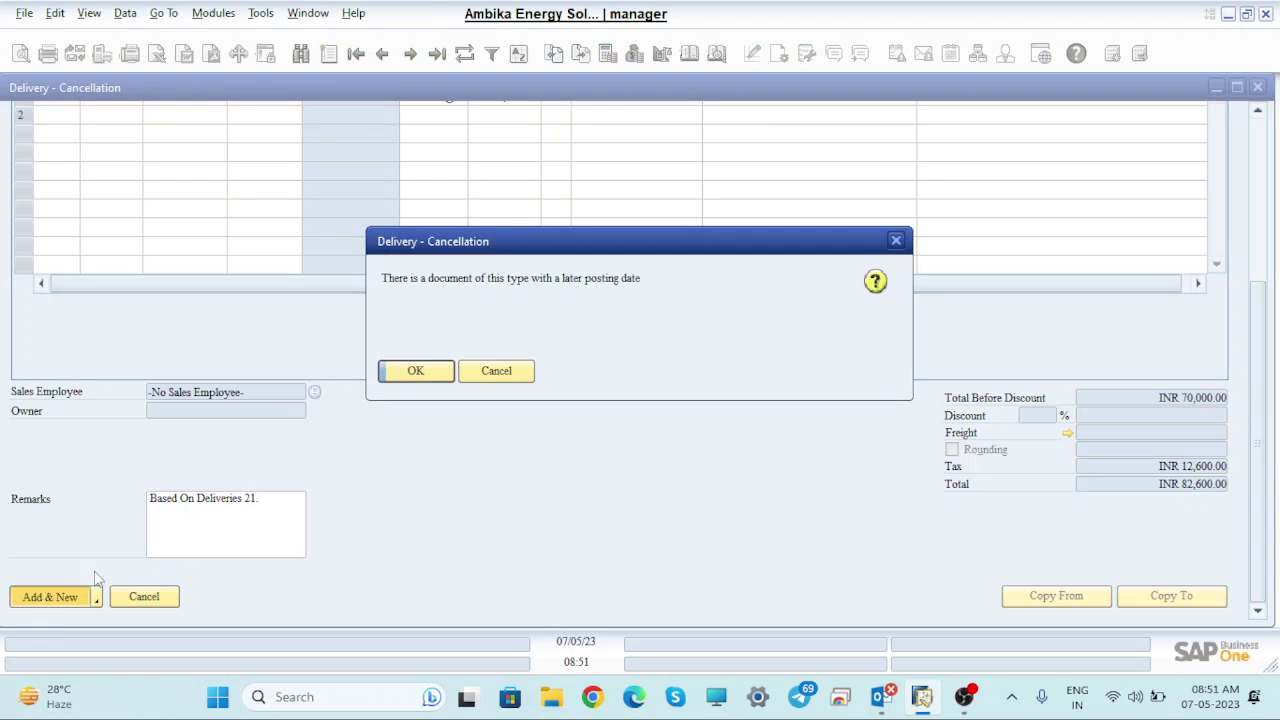
click(413, 372)
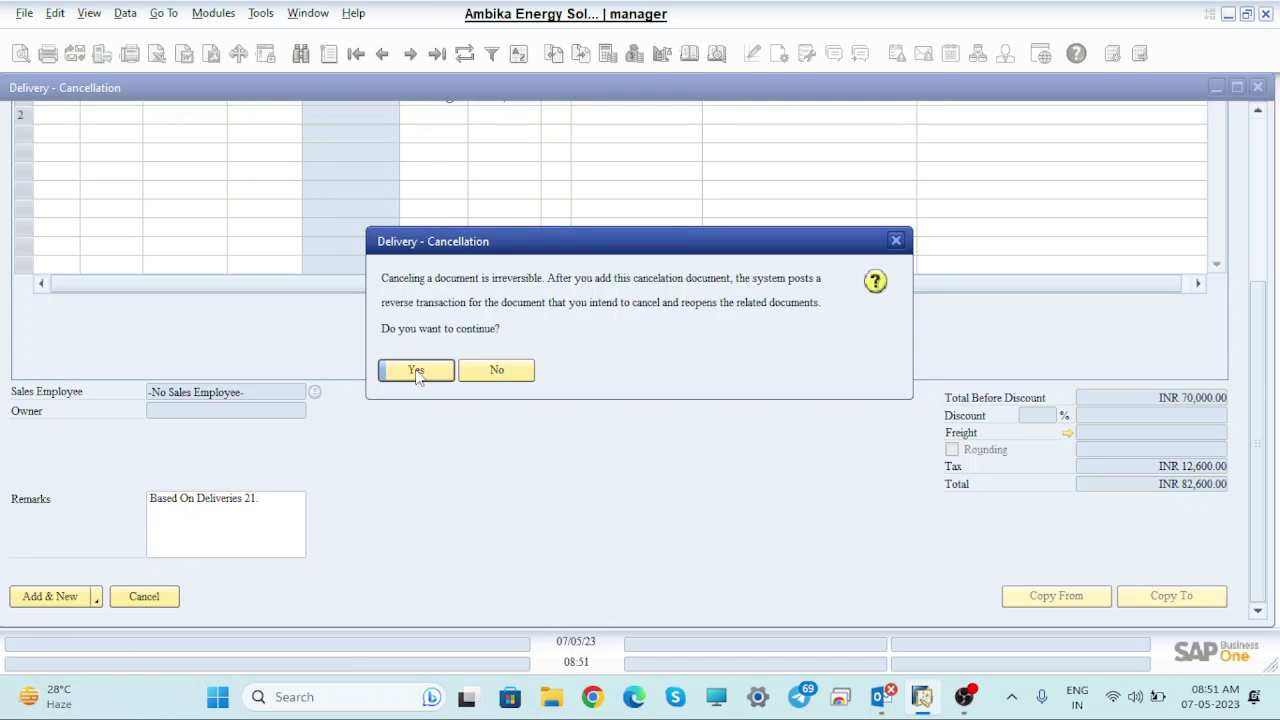
click(415, 370)
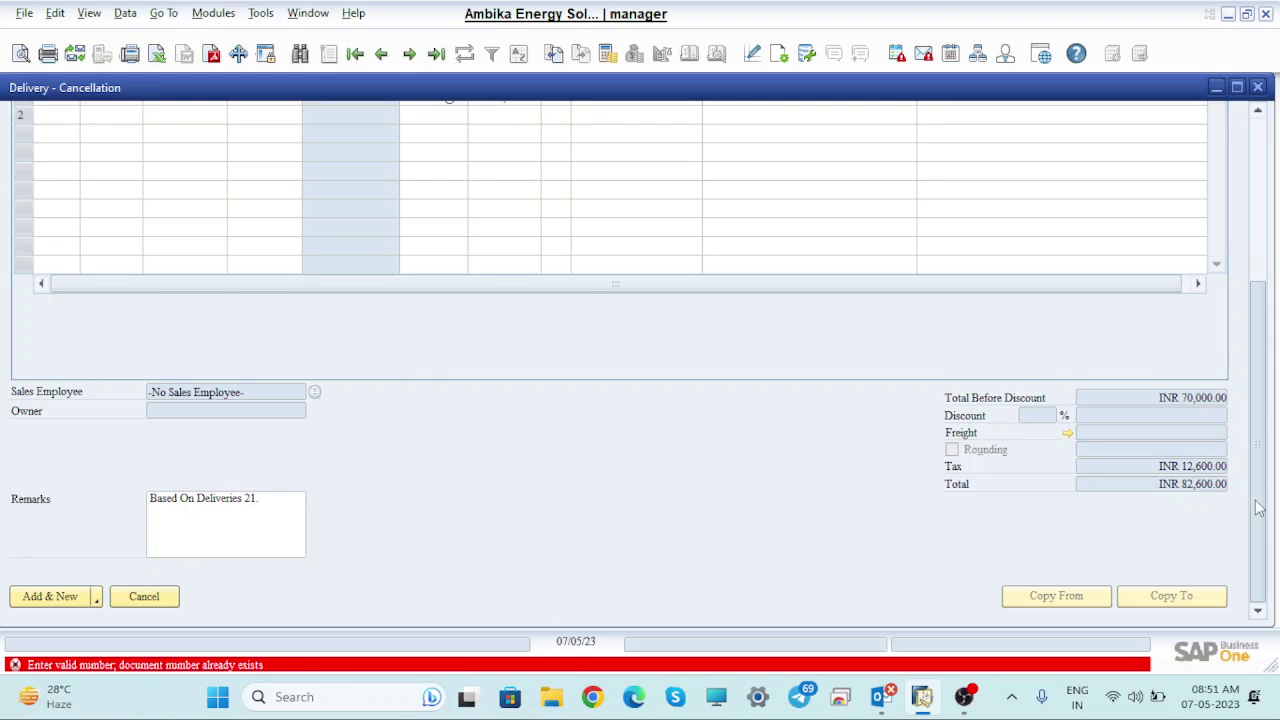
- Replace the manual number of the delivery cancellation document with 2
drag(1256, 503, 1256, 341)
click(1107, 115)
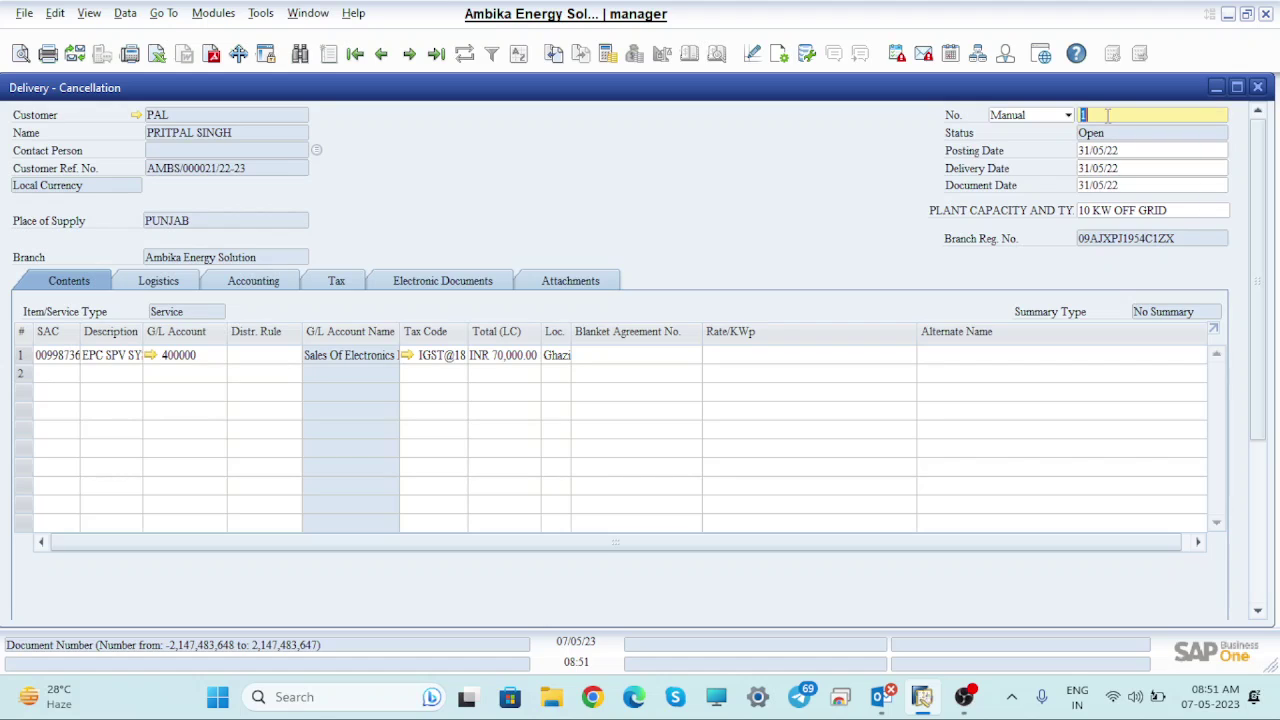
key(BackSpace)
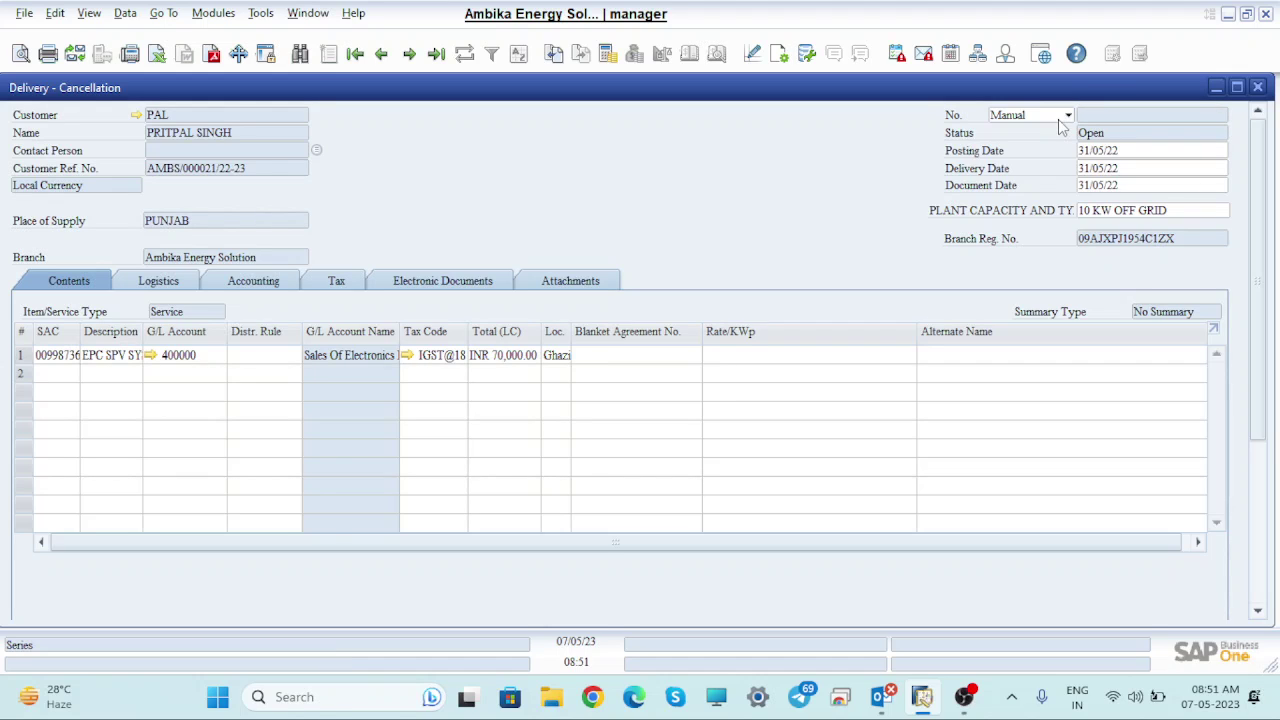
click(1062, 117)
click(1140, 117)
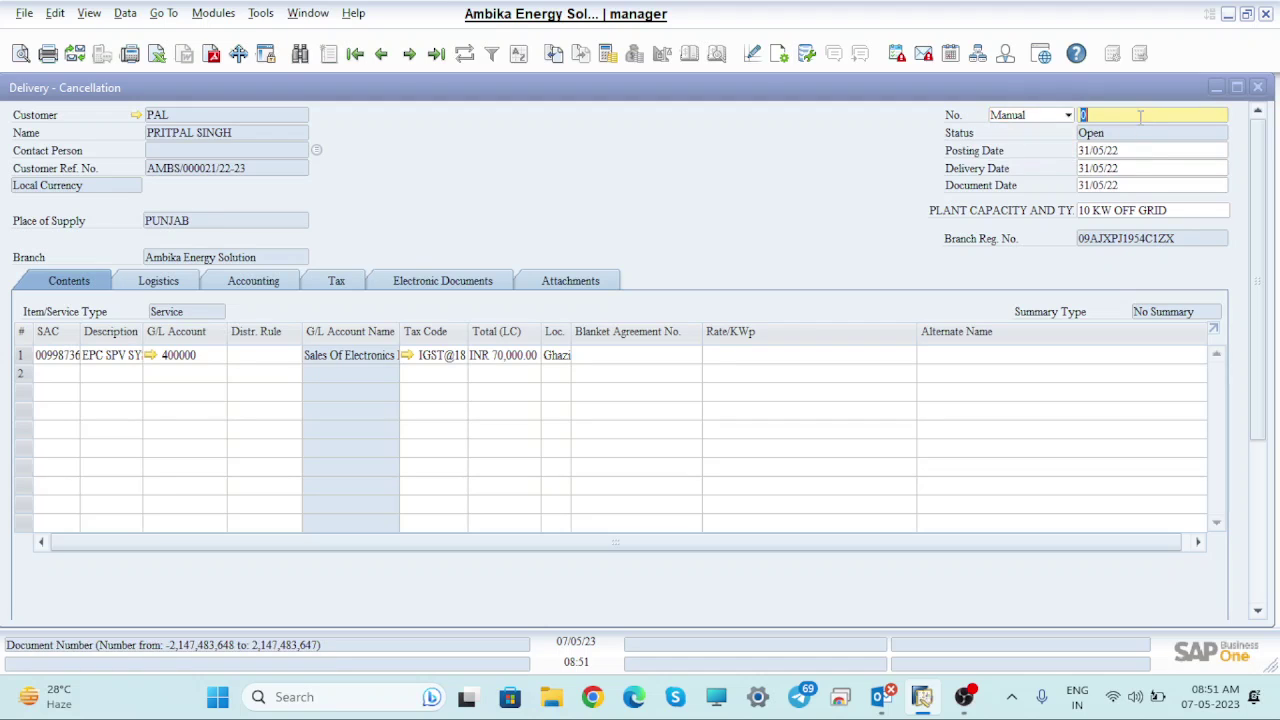
text(2)
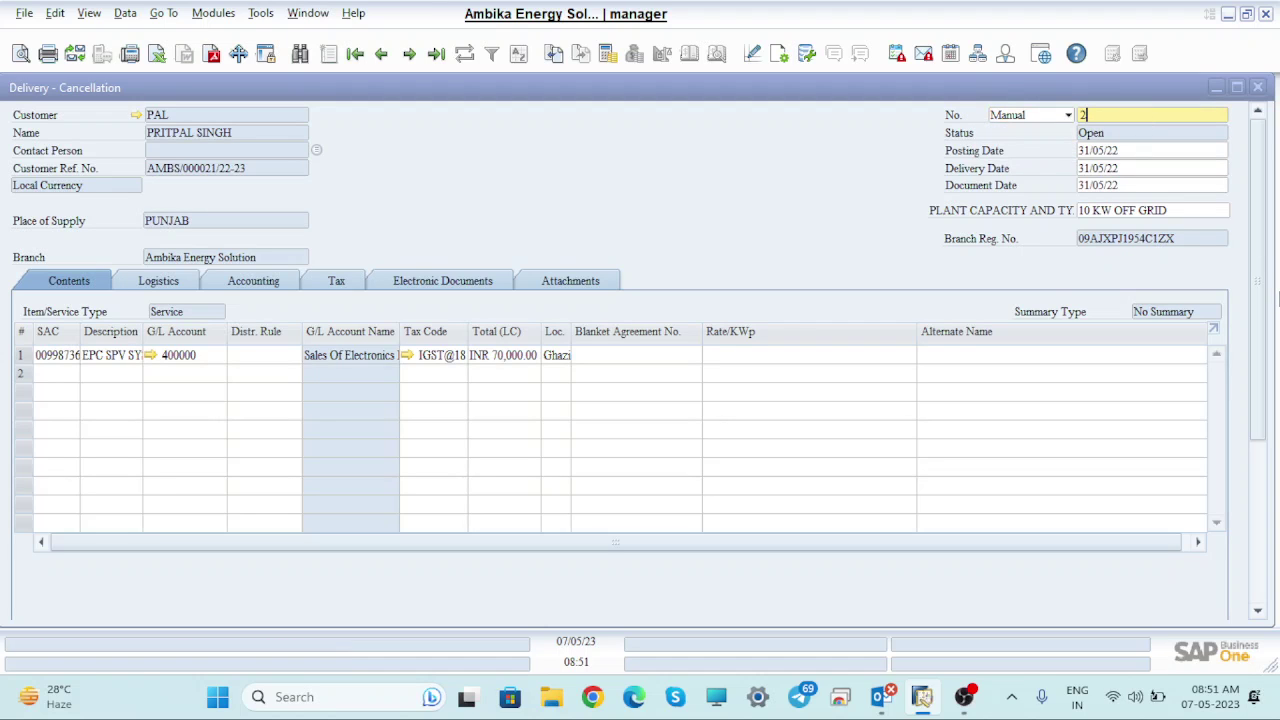
- Try to add the delivery cancellation with document number 2, accepting the date and irreversibility confirmations
drag(1265, 262, 1275, 510)
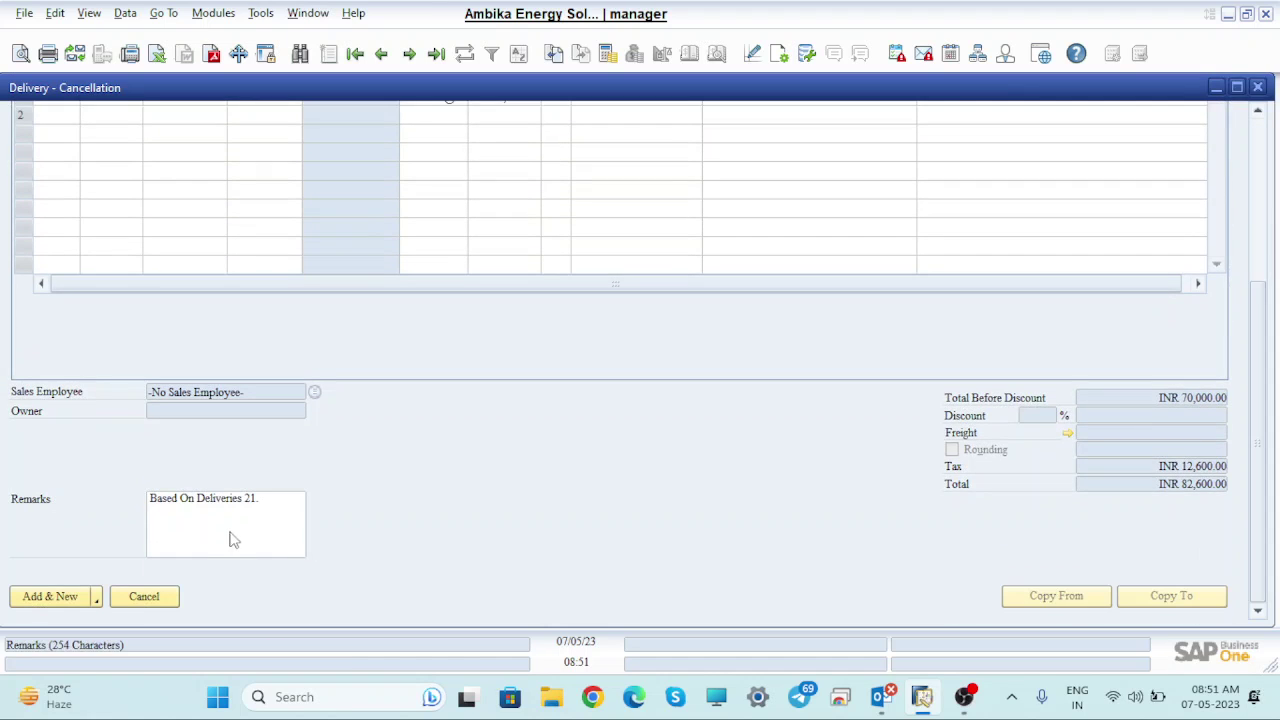
click(62, 596)
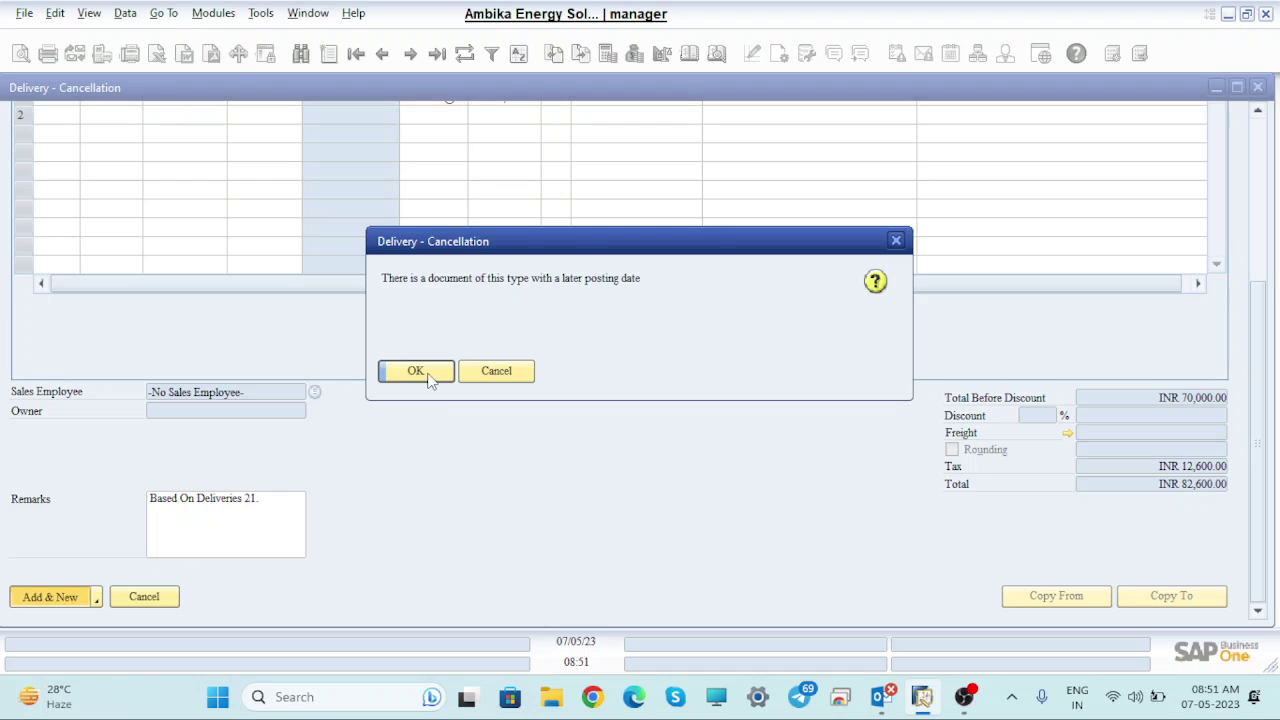
click(428, 372)
click(417, 371)
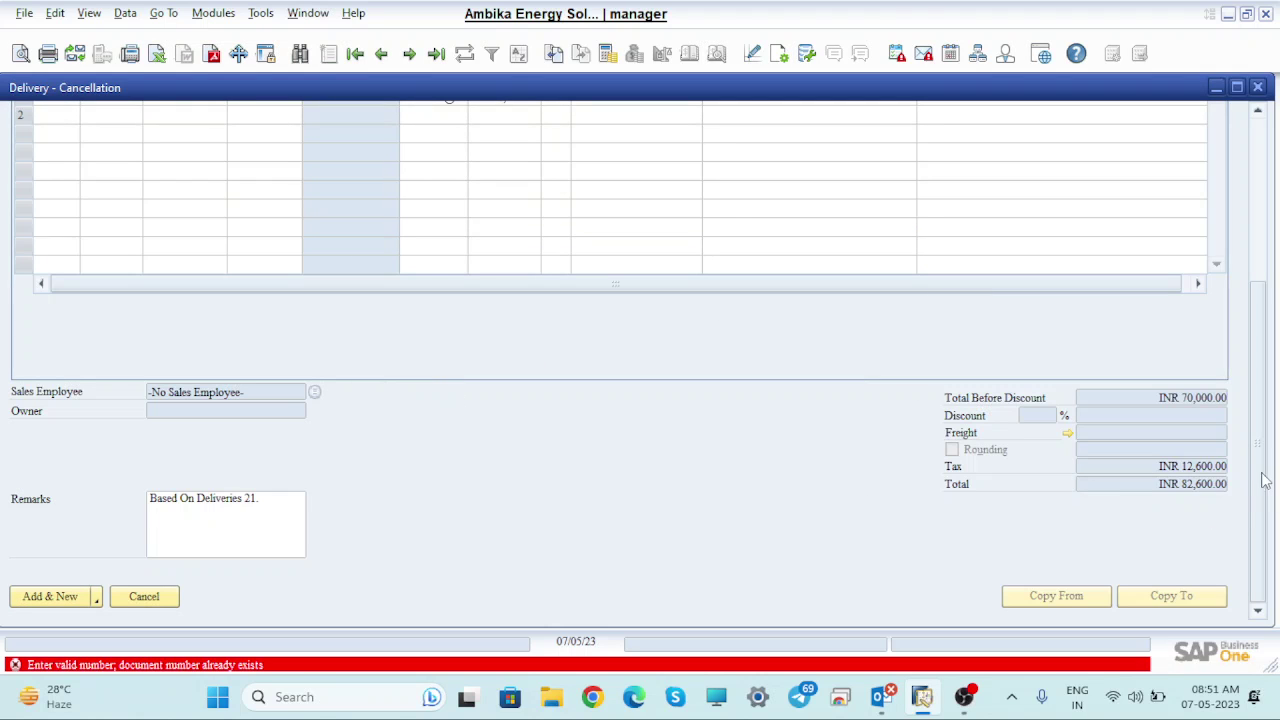
- Clear the cancellation's document number, reselect the Manual series and set the number to 3
drag(1268, 478, 1270, 110)
double_click(1127, 114)
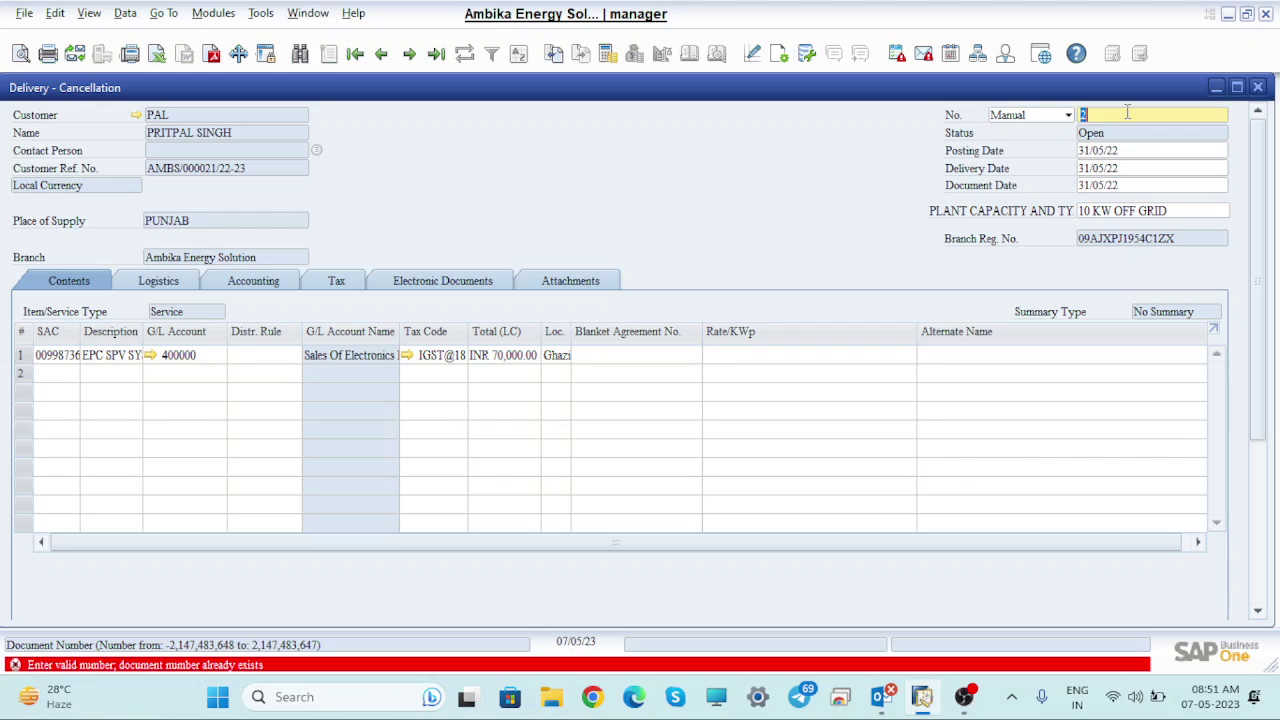
key(BackSpace)
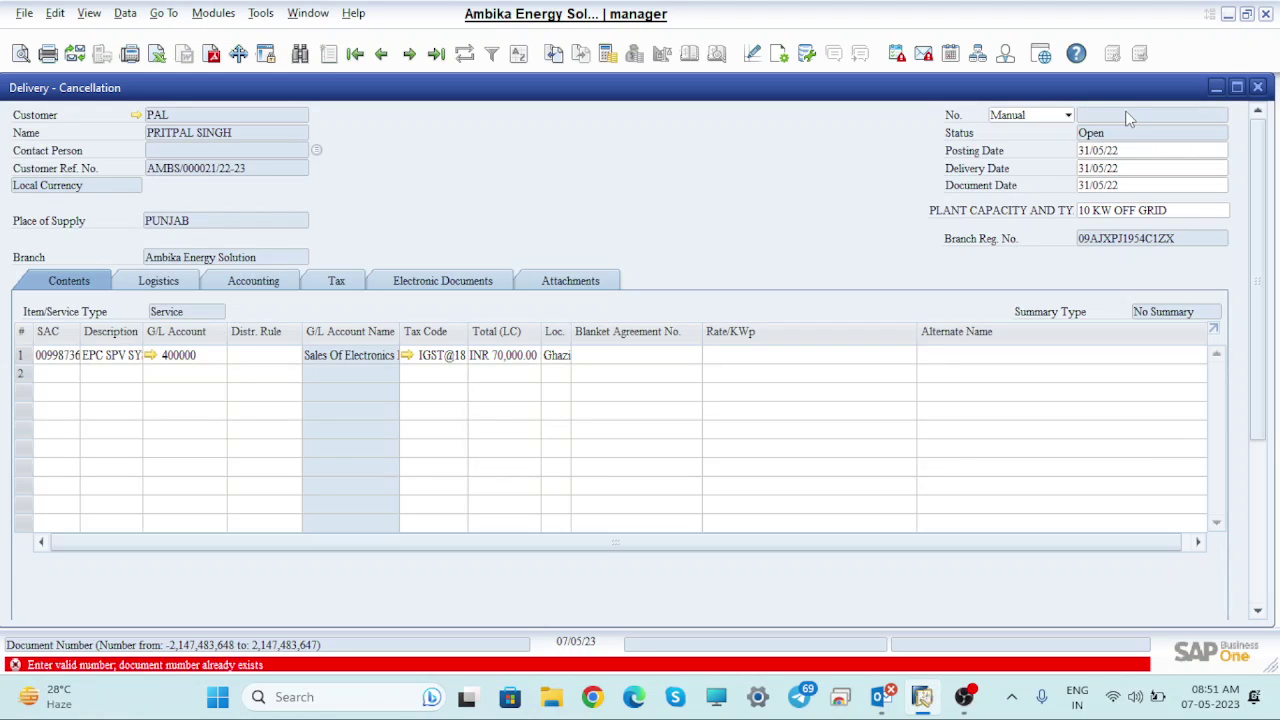
click(1052, 117)
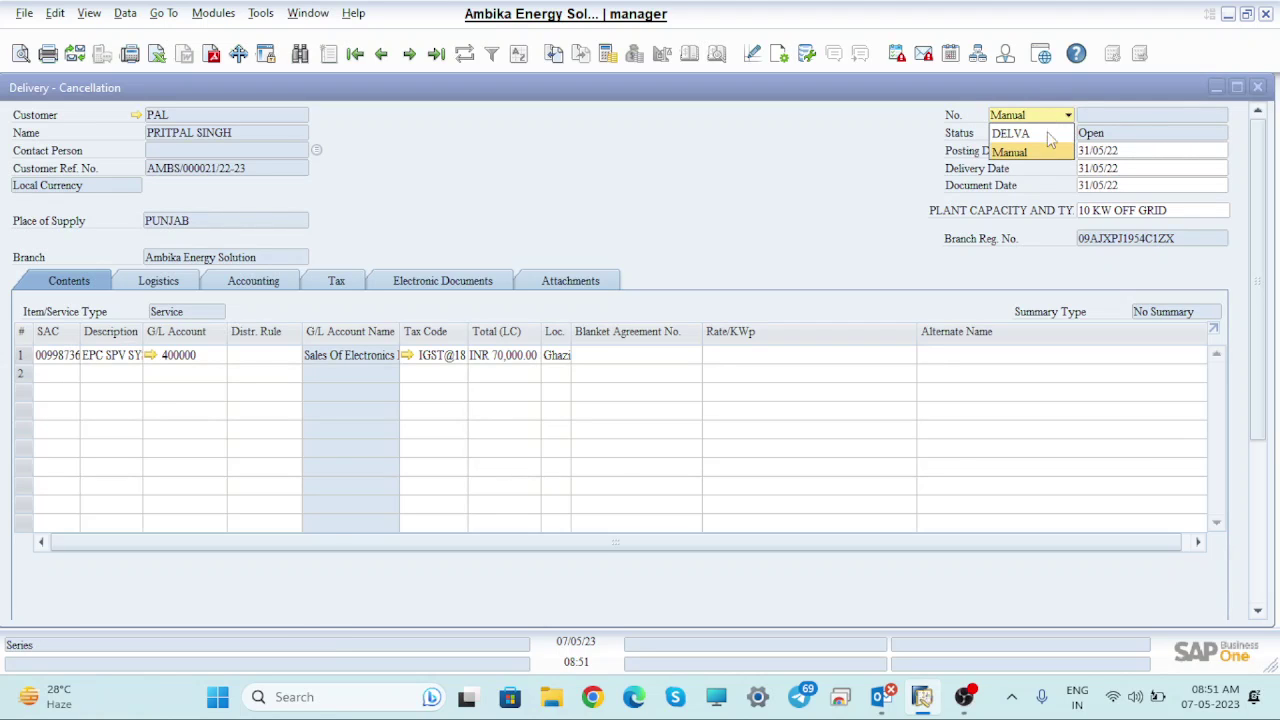
click(1040, 150)
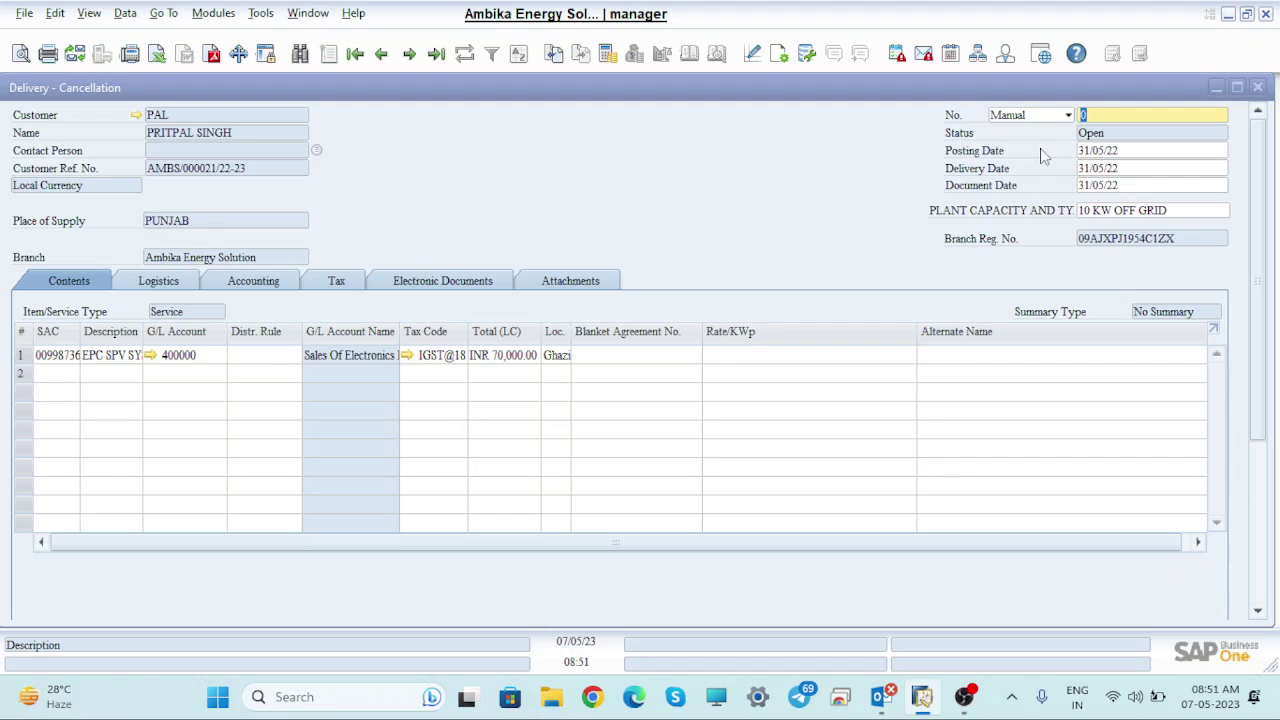
- Try to add the delivery cancellation under document number 3, accepting both confirmations, and return to the document header
drag(1261, 283, 1260, 645)
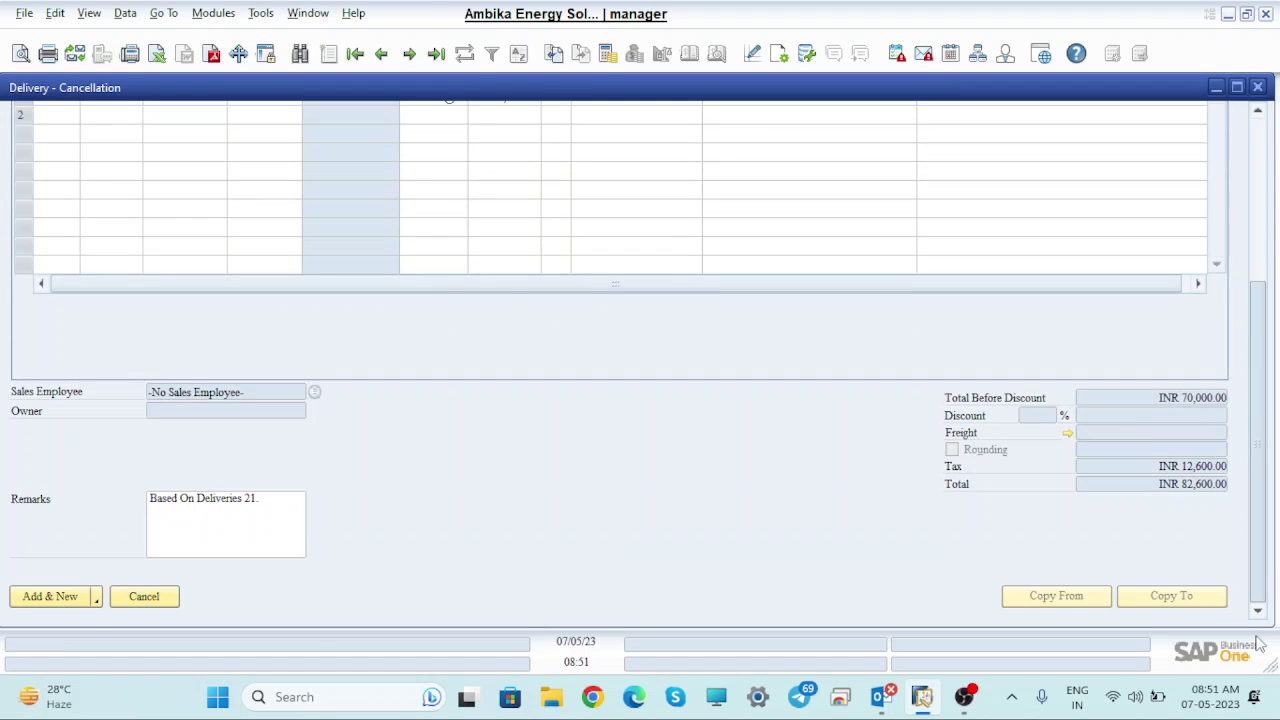
click(51, 598)
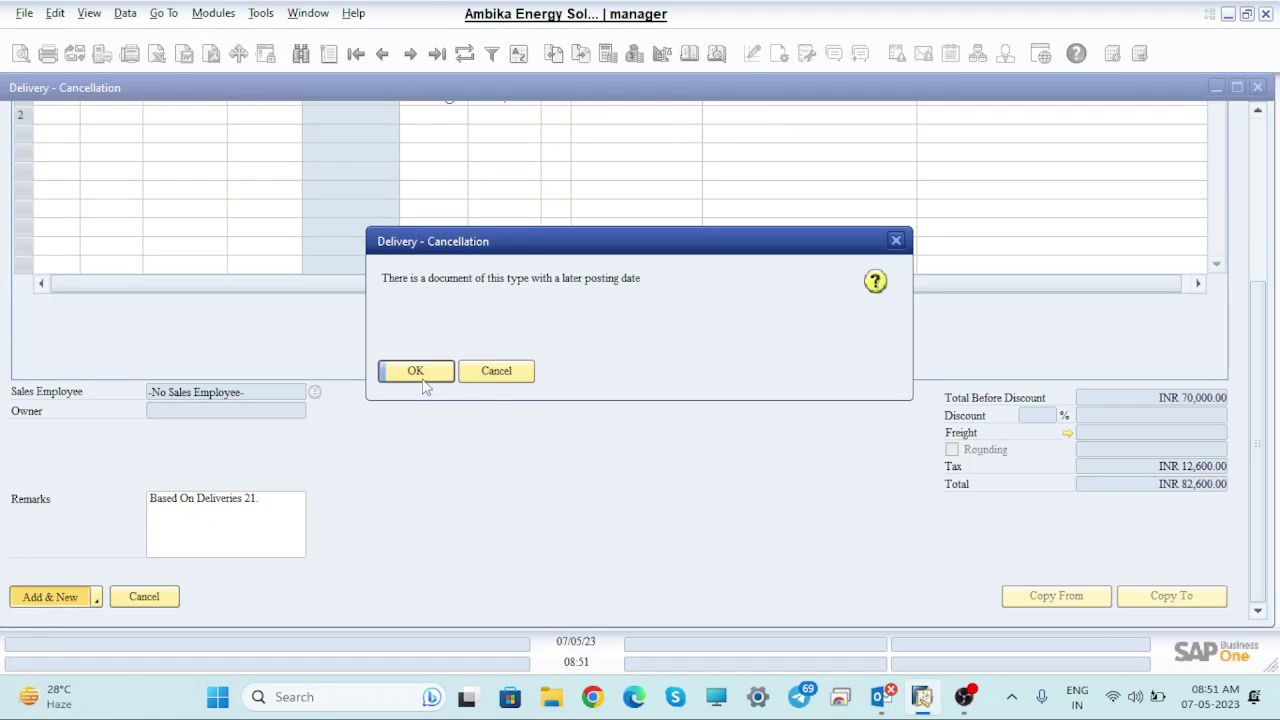
click(416, 372)
click(418, 370)
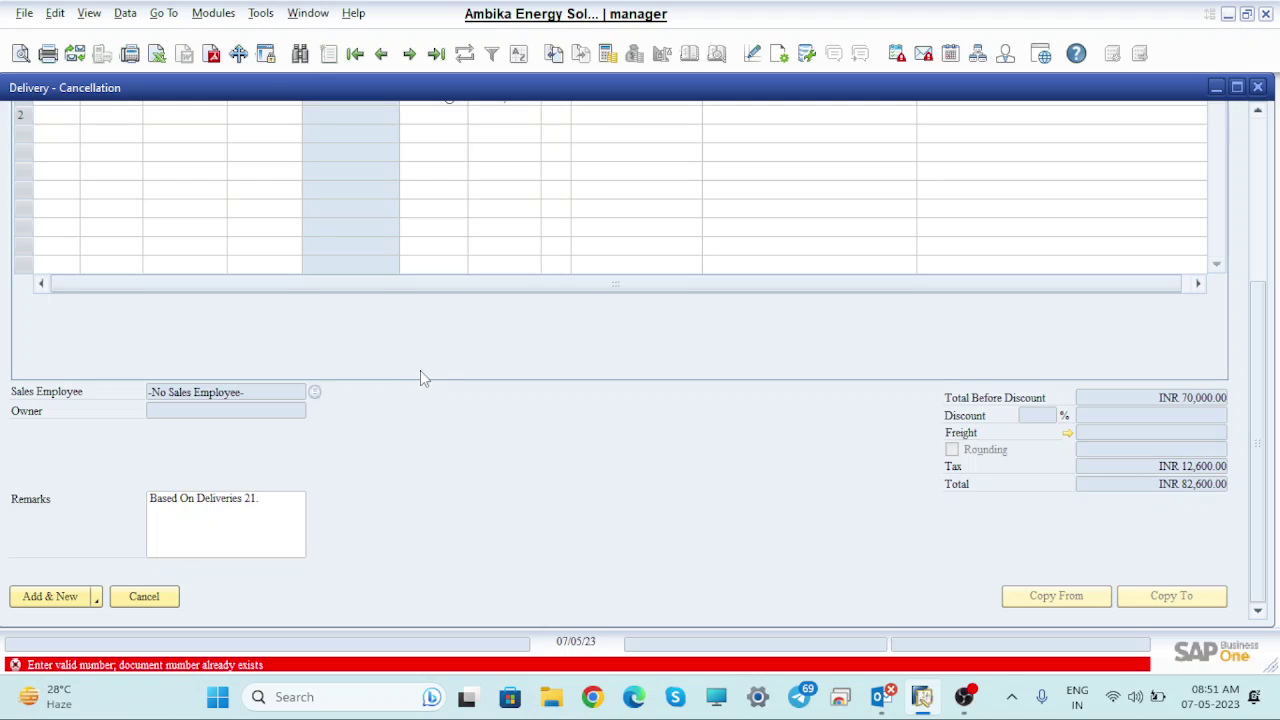
scroll(1254, 421, up, 5)
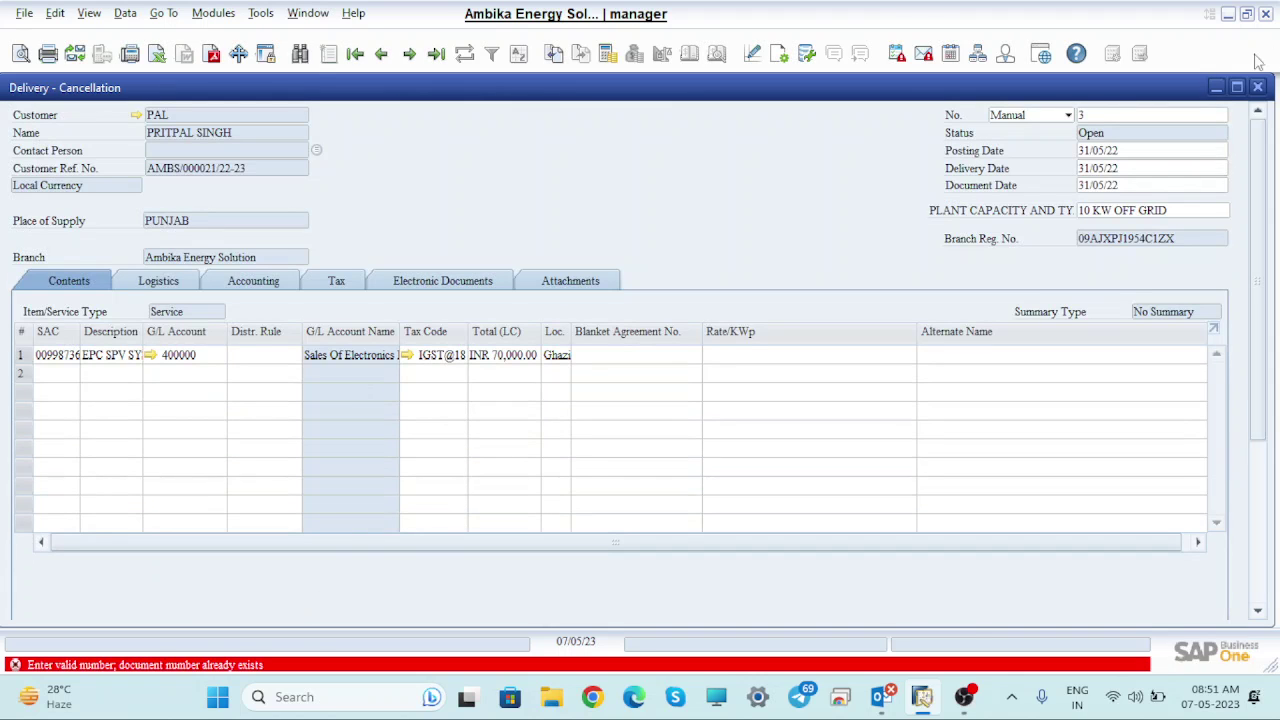
- Minimize the cancellation and original delivery windows, review the original delivery maximized, and bring the cancellation document back maximized
click(1218, 89)
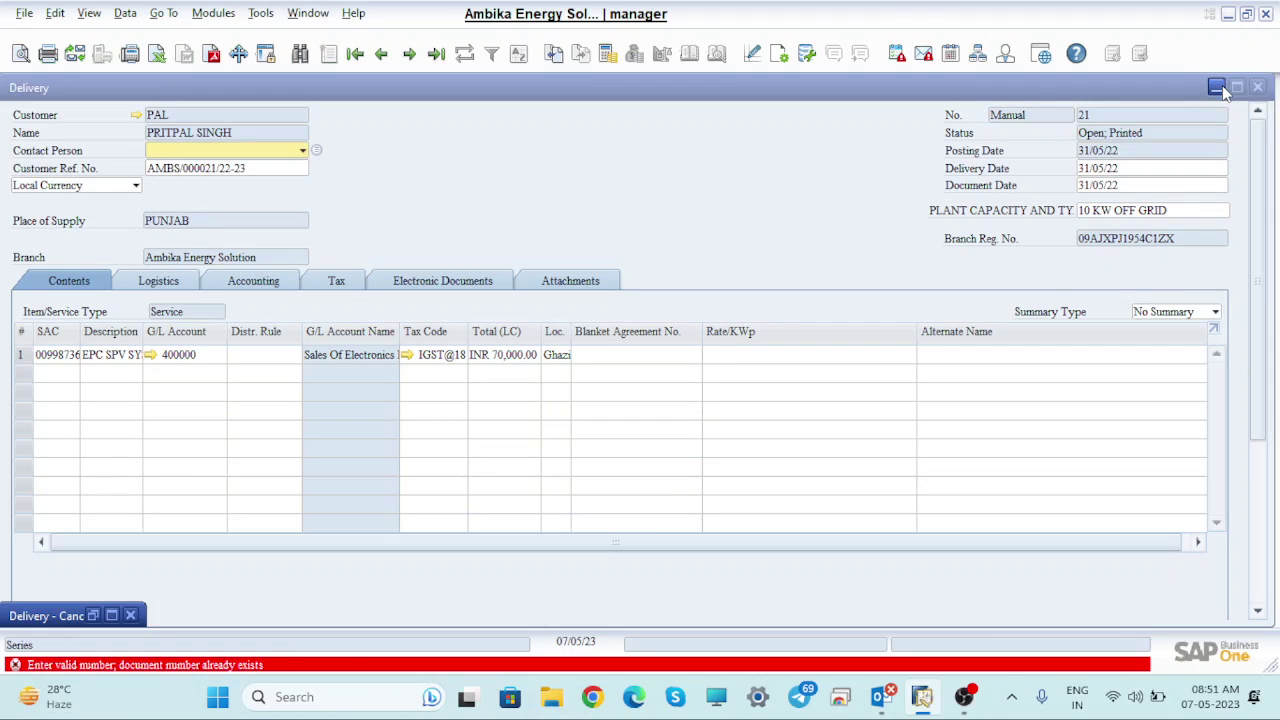
click(1216, 88)
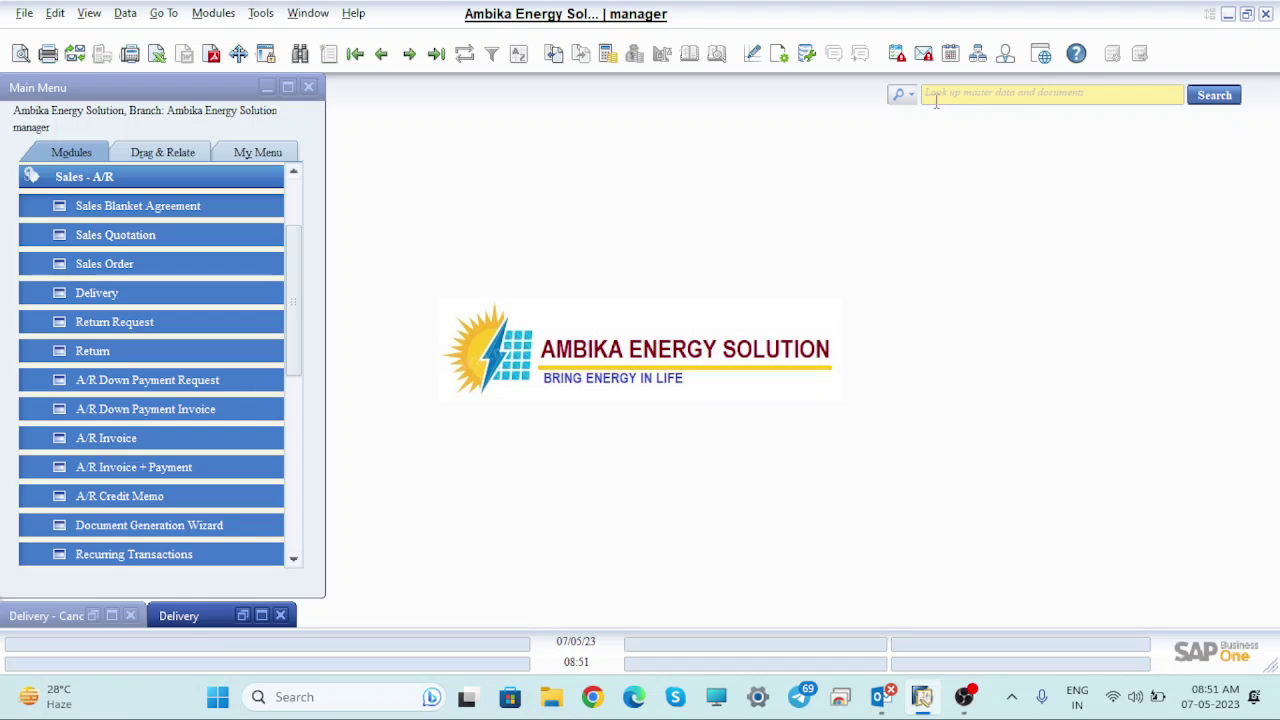
click(261, 615)
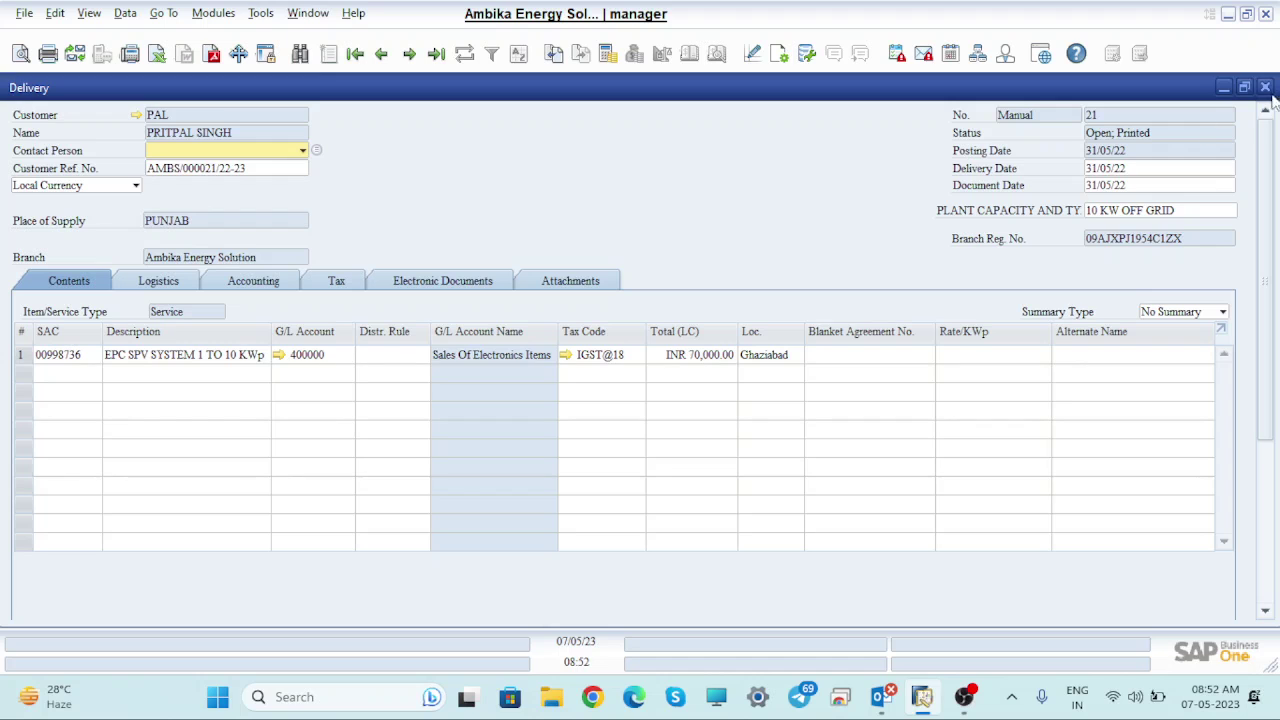
click(1223, 87)
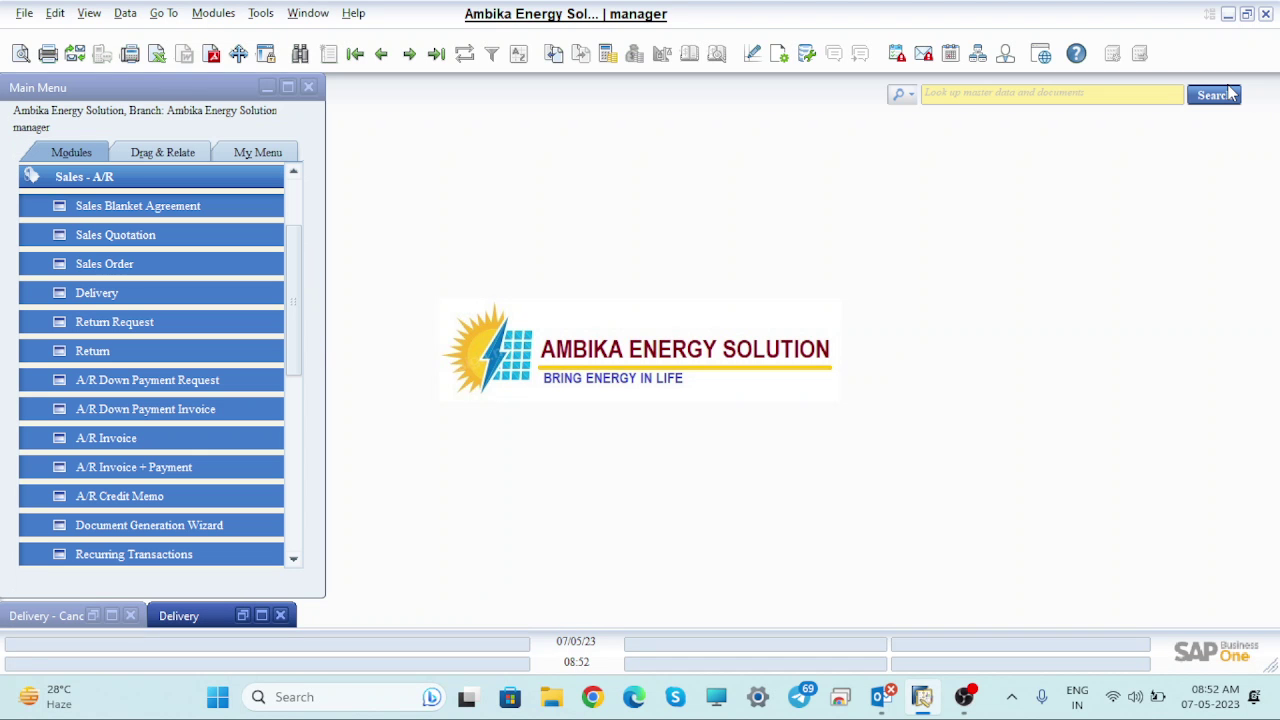
click(113, 616)
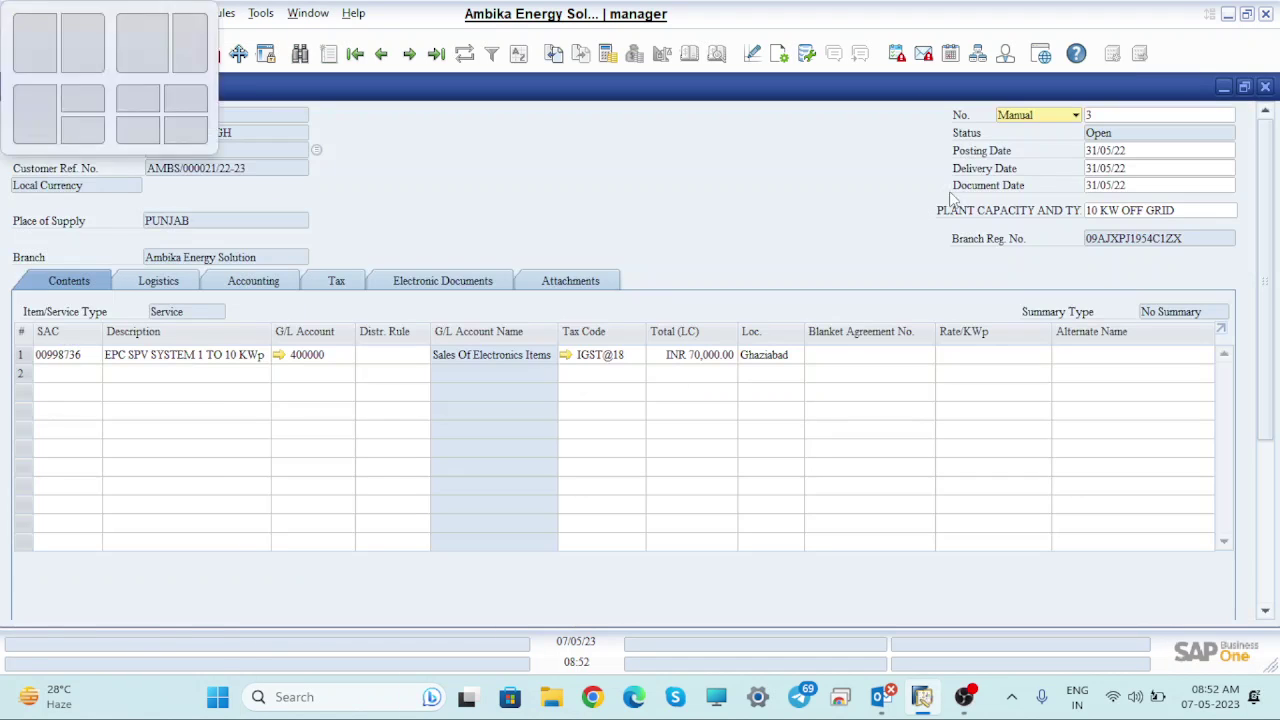
- Clear the delivery cancellation's document number, reselect the Manual series and set the number to 22
click(1113, 116)
key(BackSpace)
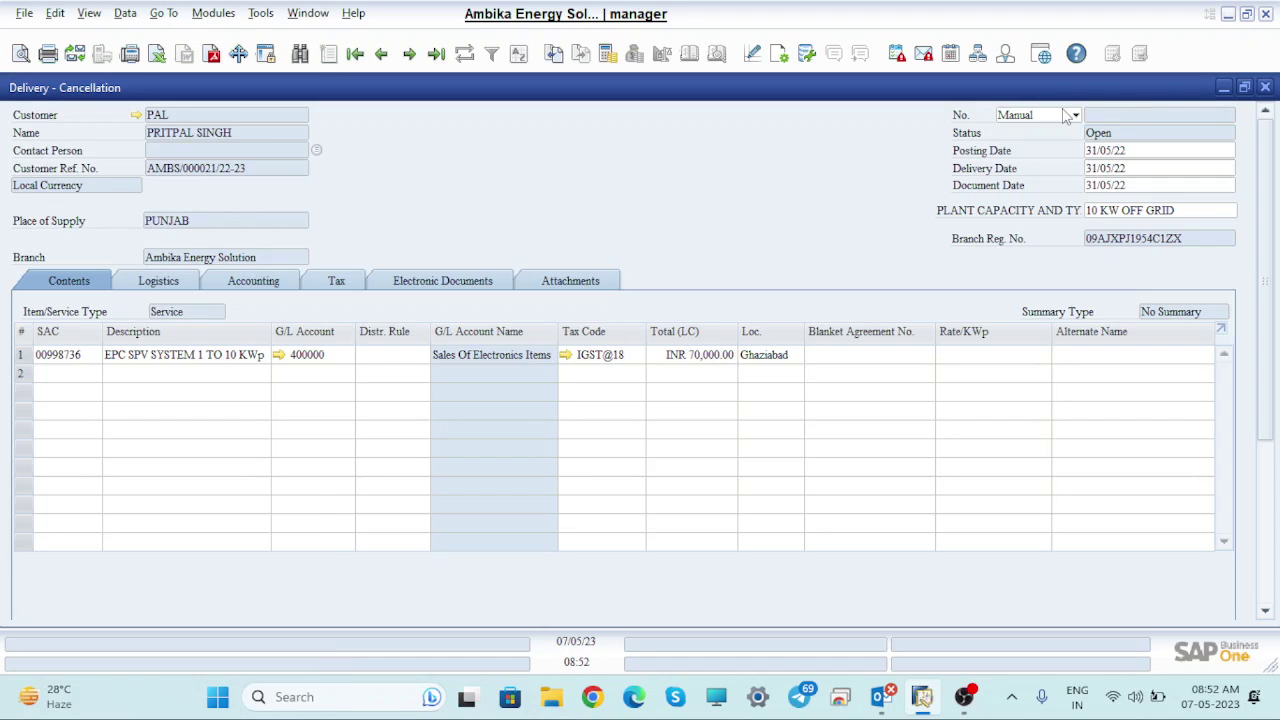
click(1070, 115)
click(1035, 154)
text(22)
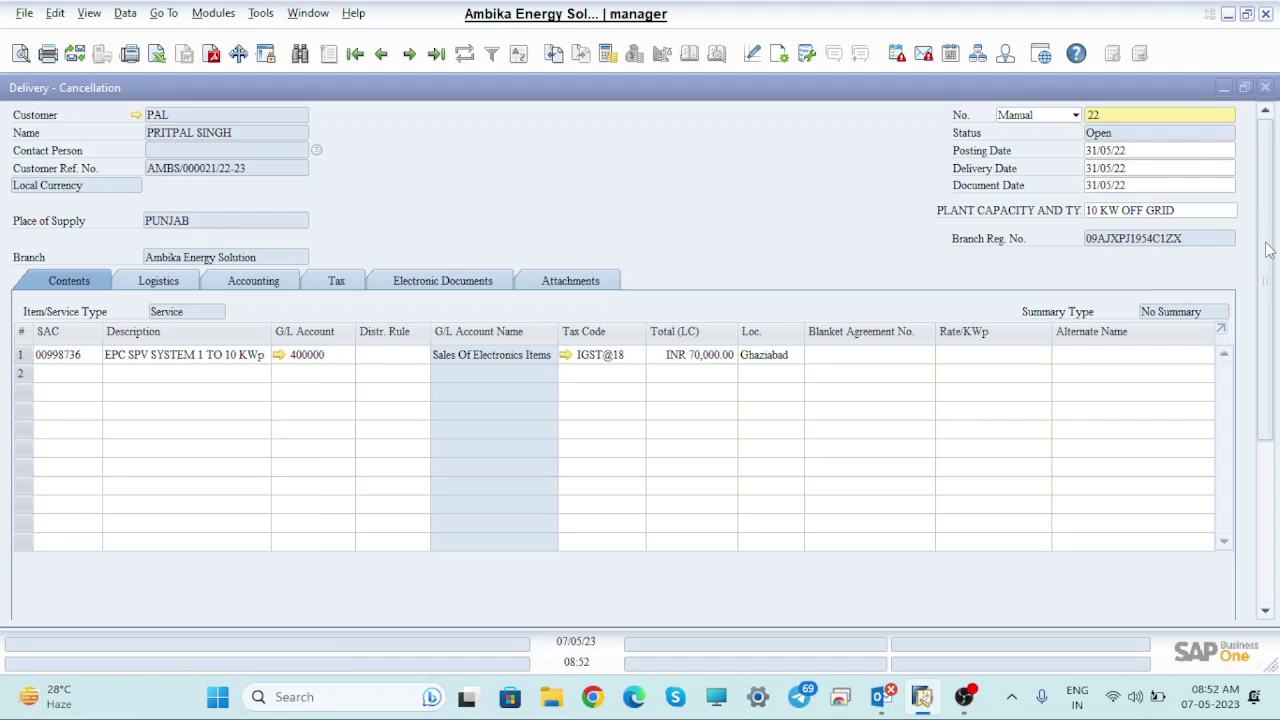
- Add the delivery cancellation under document number 22, accepting the later posting date and the final confirmation
drag(1269, 254, 1272, 555)
click(80, 597)
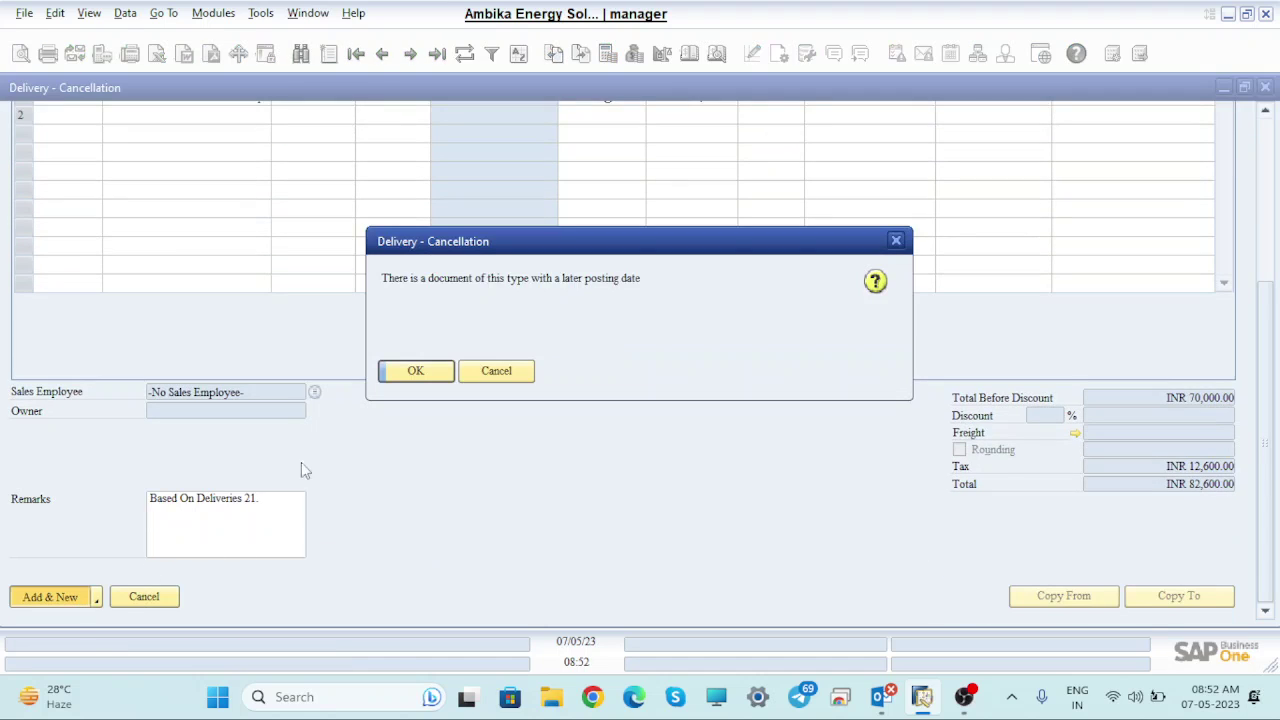
click(442, 372)
click(432, 370)
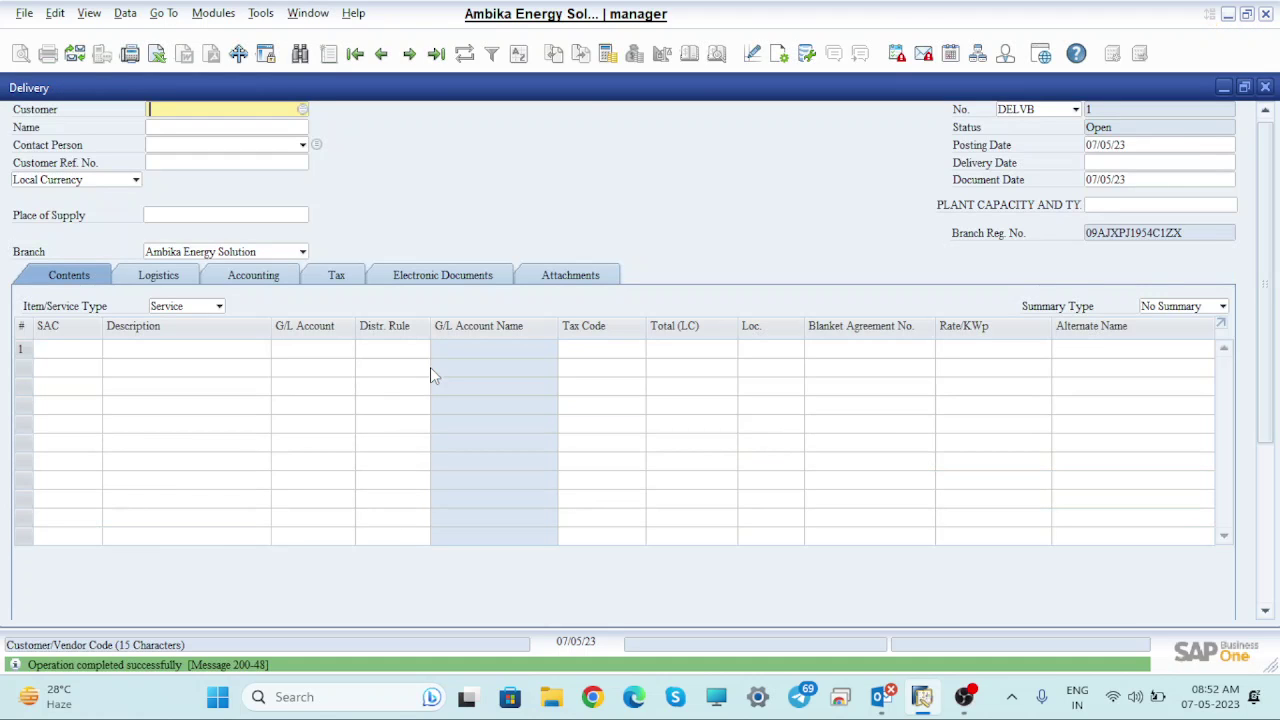
- Check the status of delivery cancellation 22 and of original delivery 21, and close the delivery document
click(436, 55)
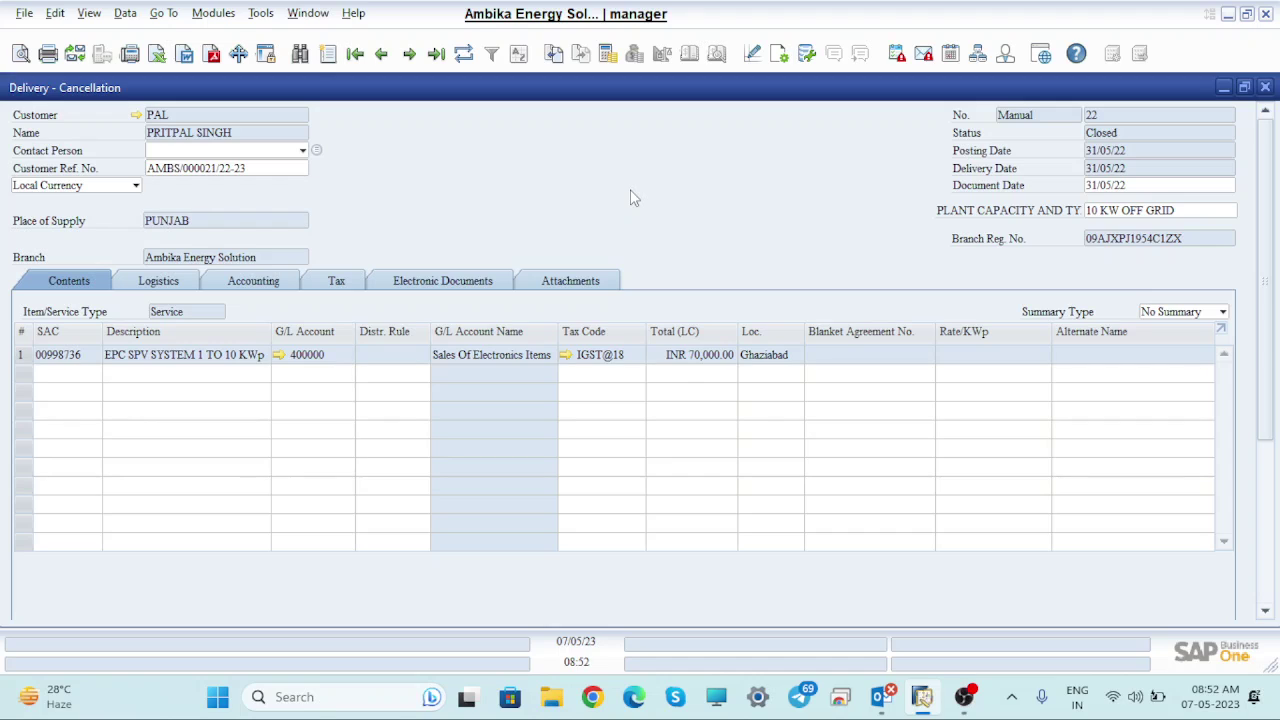
click(381, 53)
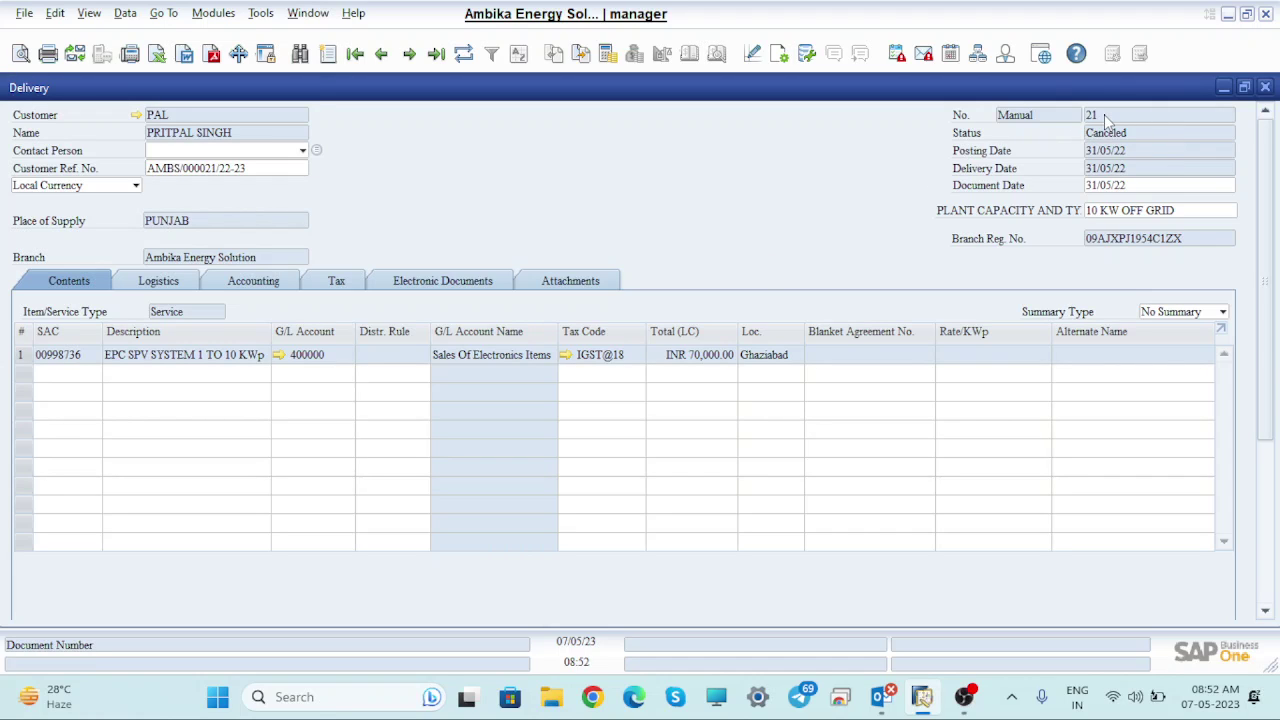
click(410, 57)
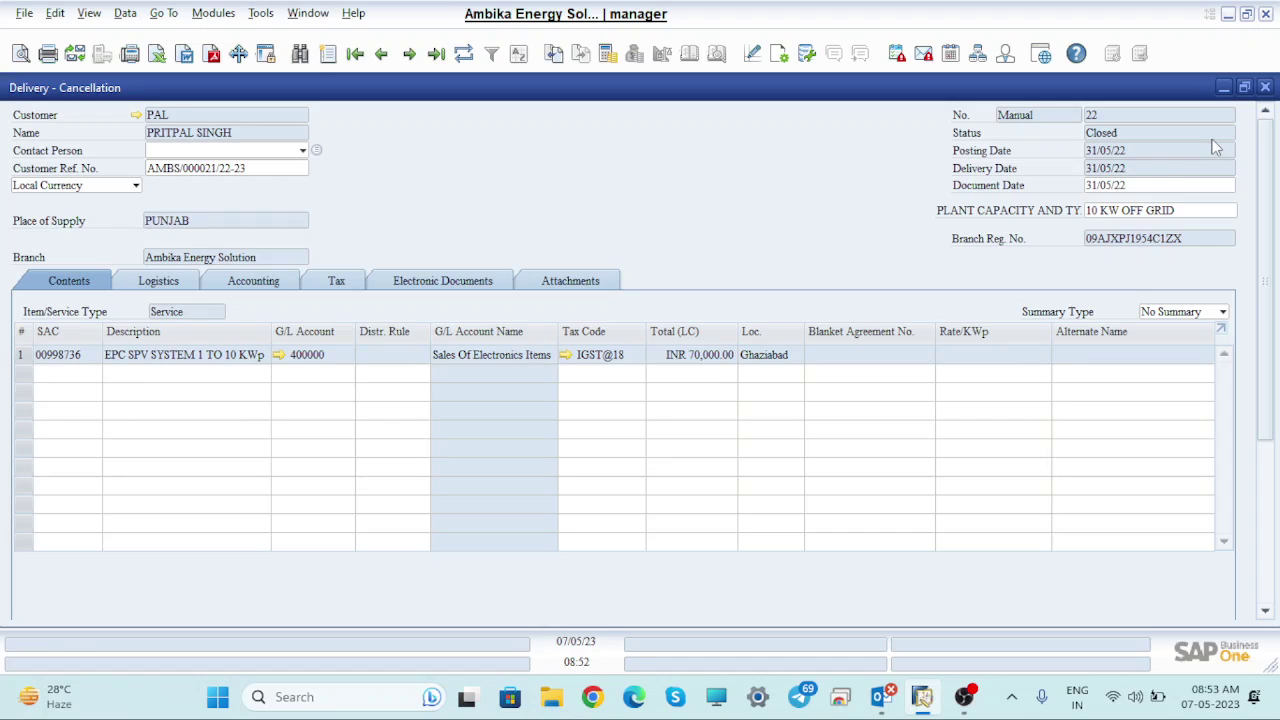
click(1265, 88)
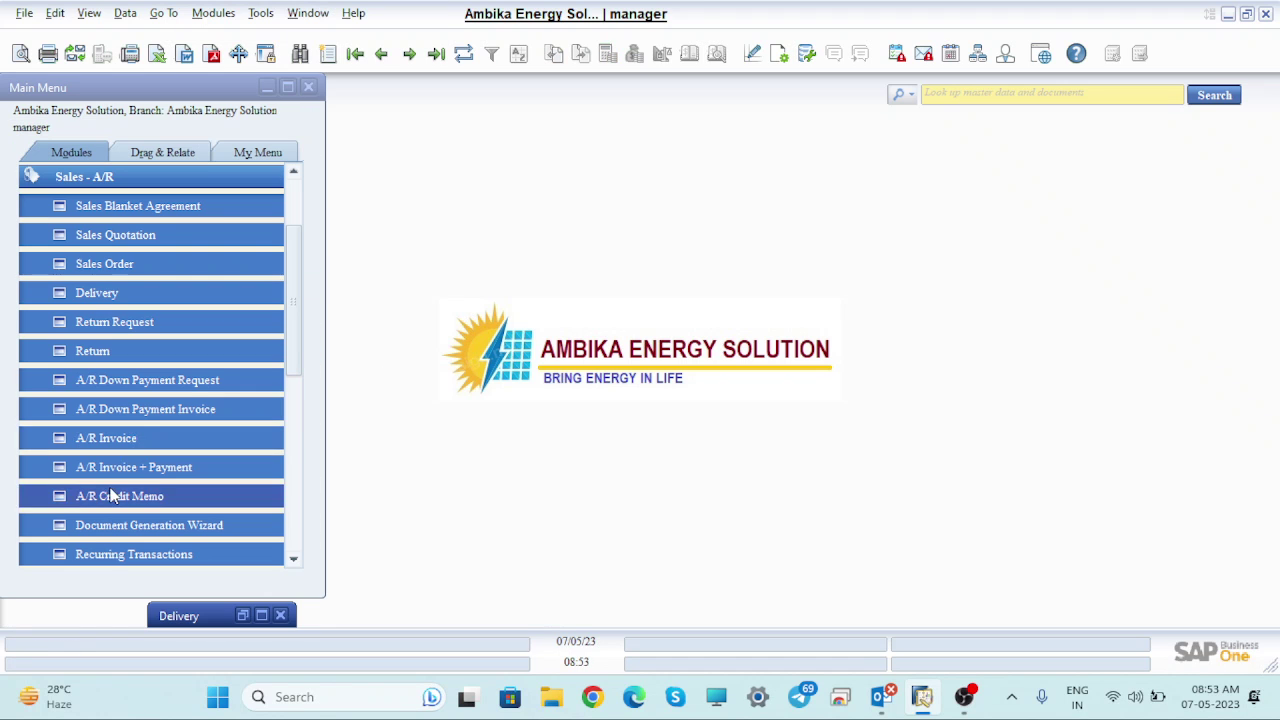
- Open the A/R Invoice form, go to the last invoice record and maximize it
click(118, 440)
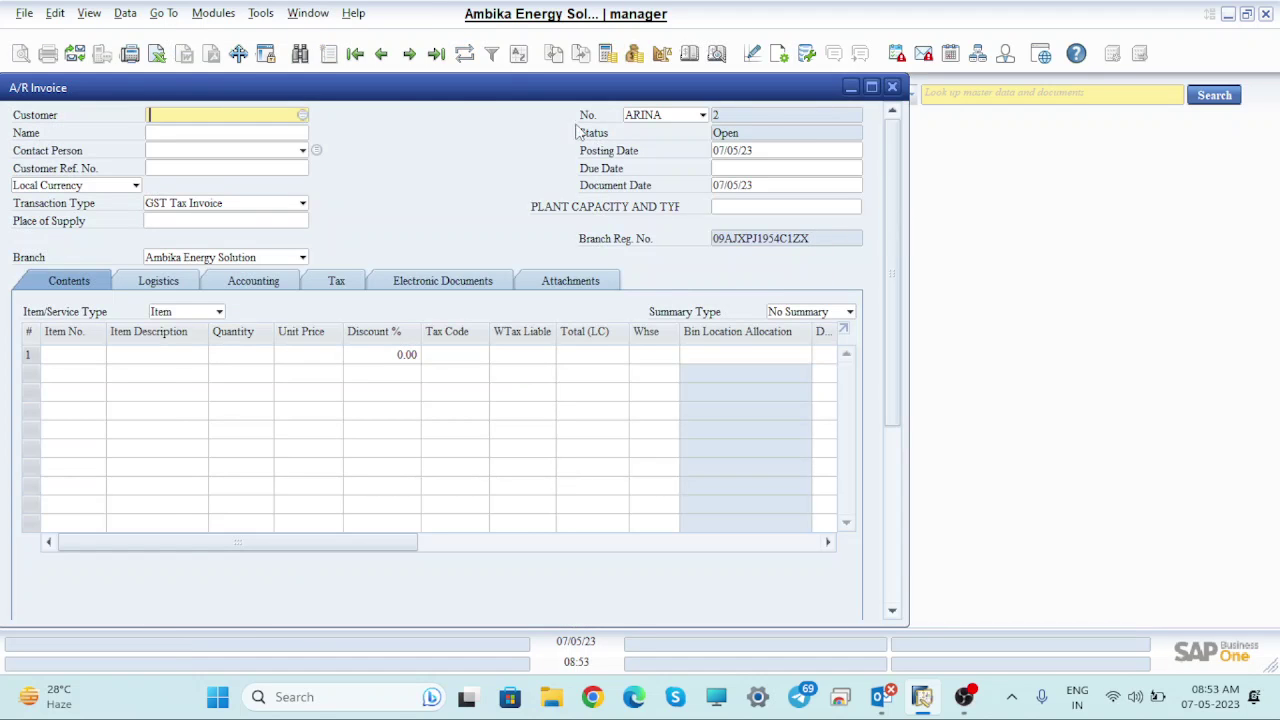
click(436, 56)
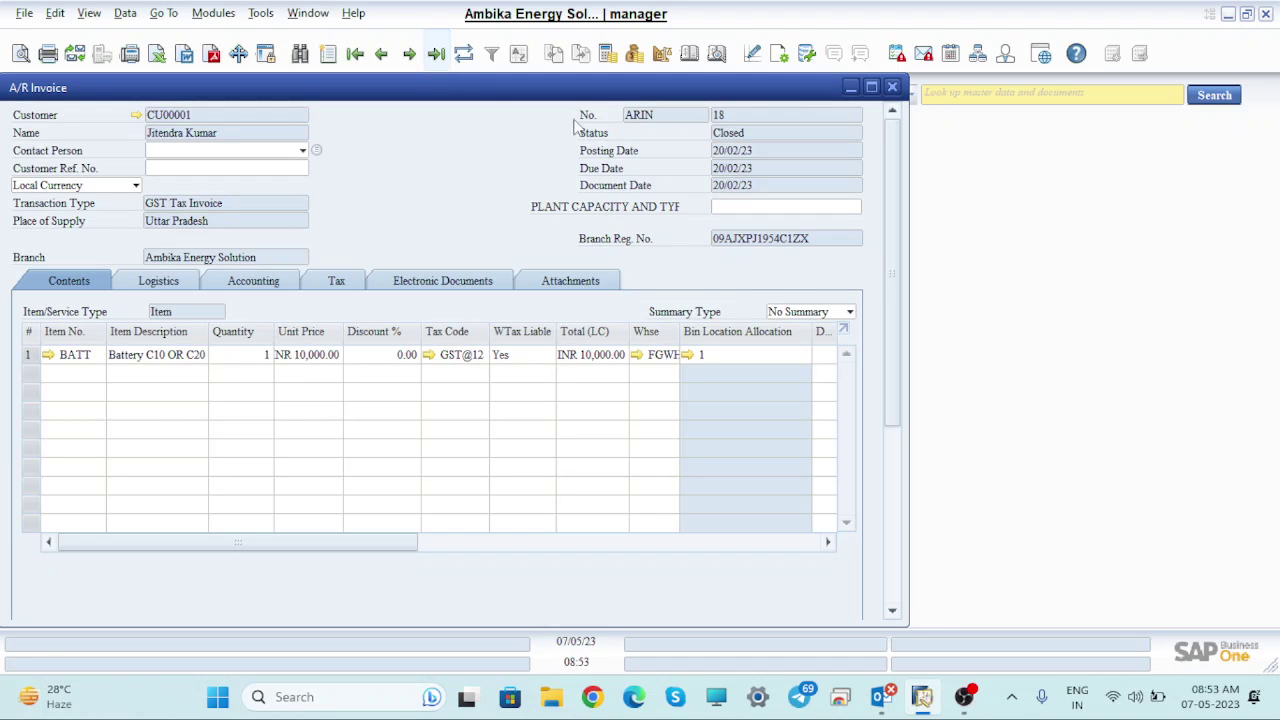
click(871, 87)
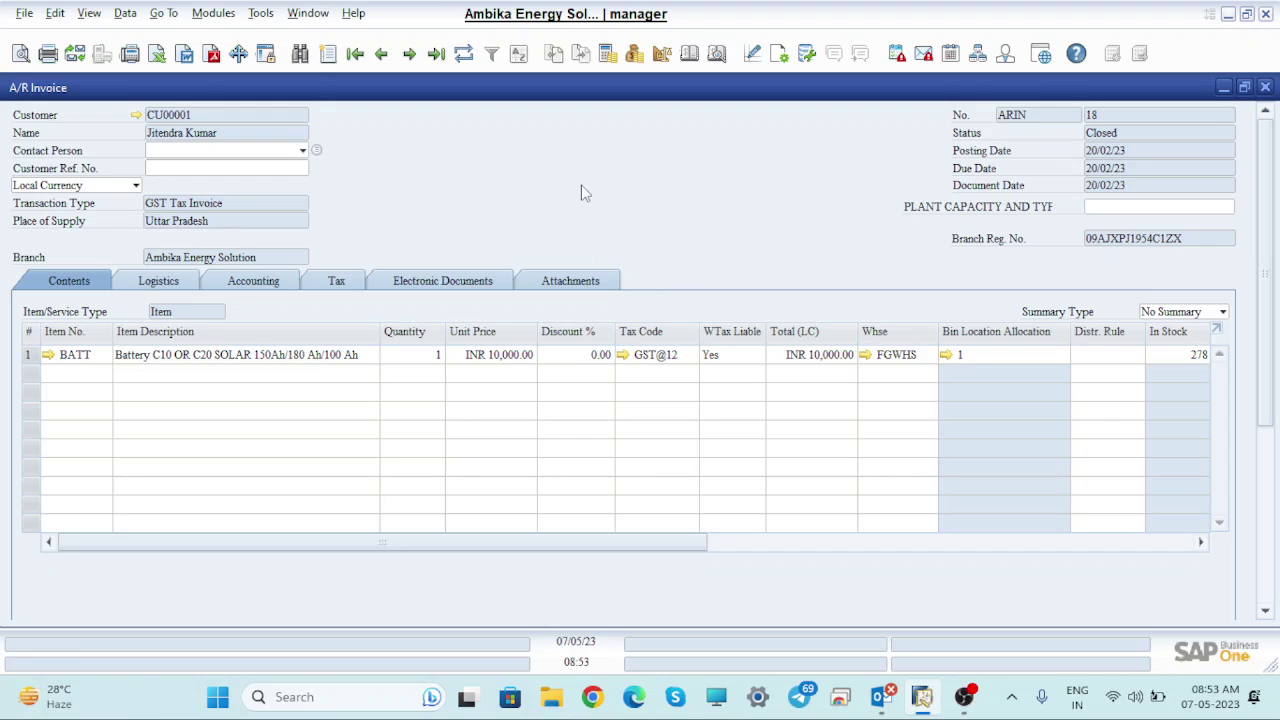
- Duplicate the invoice without a reference or G/L account update, and assign the customer in list row 9 without updating the document rows
right_click(560, 153)
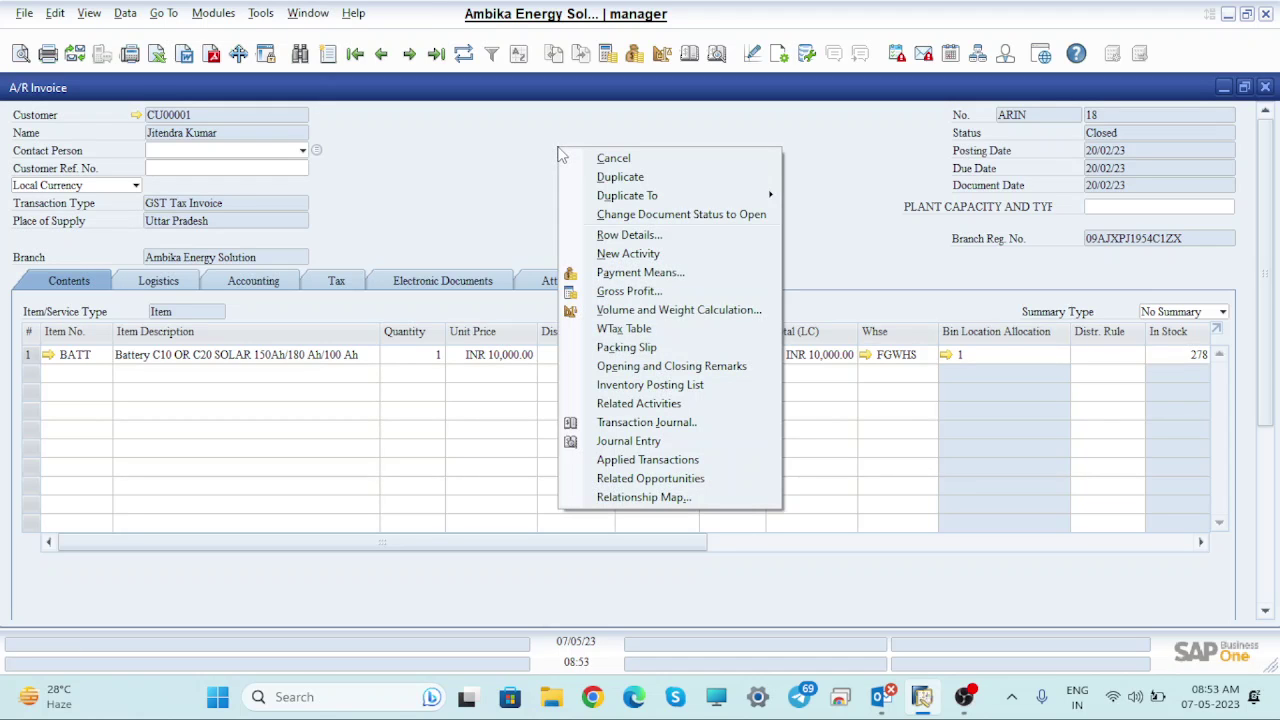
click(621, 177)
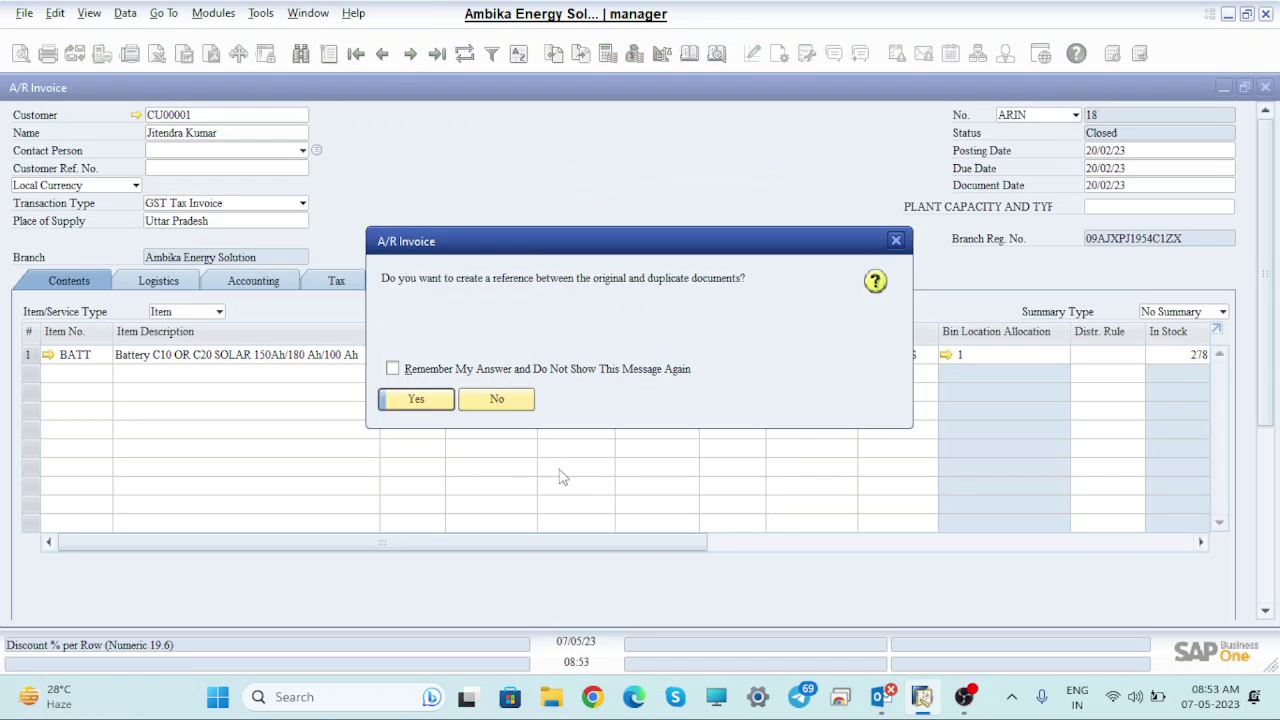
click(510, 406)
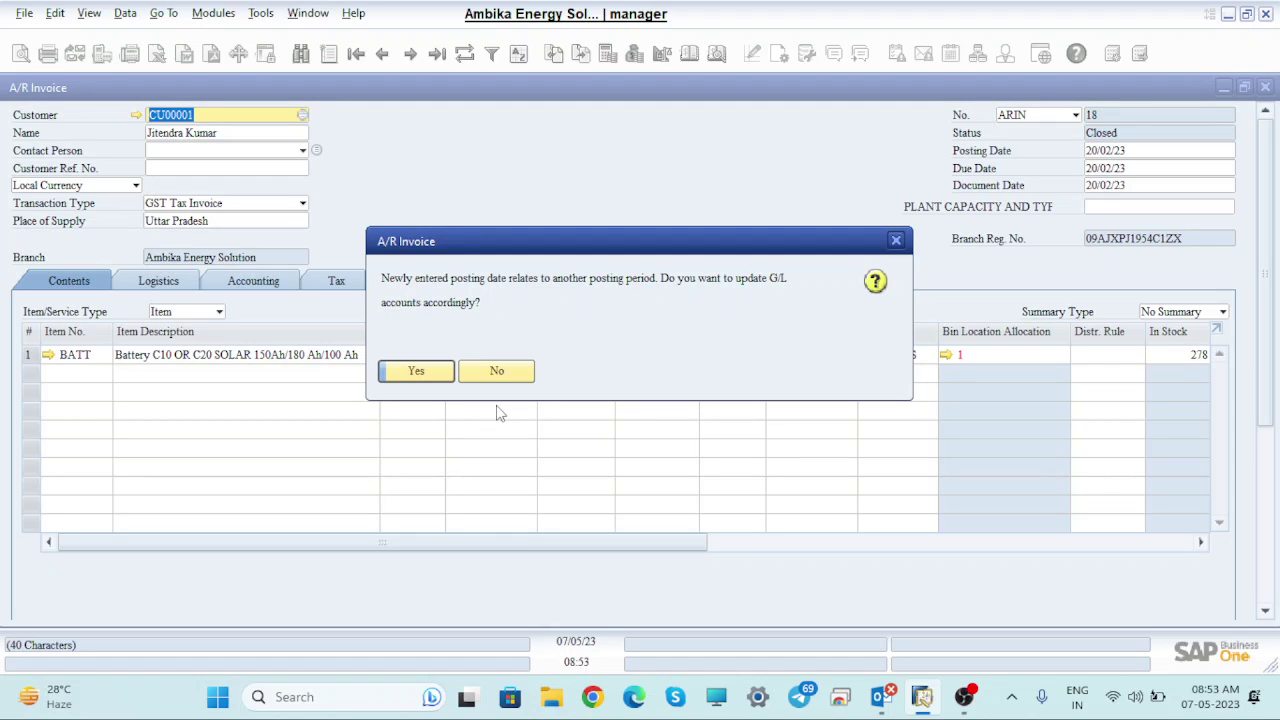
click(497, 377)
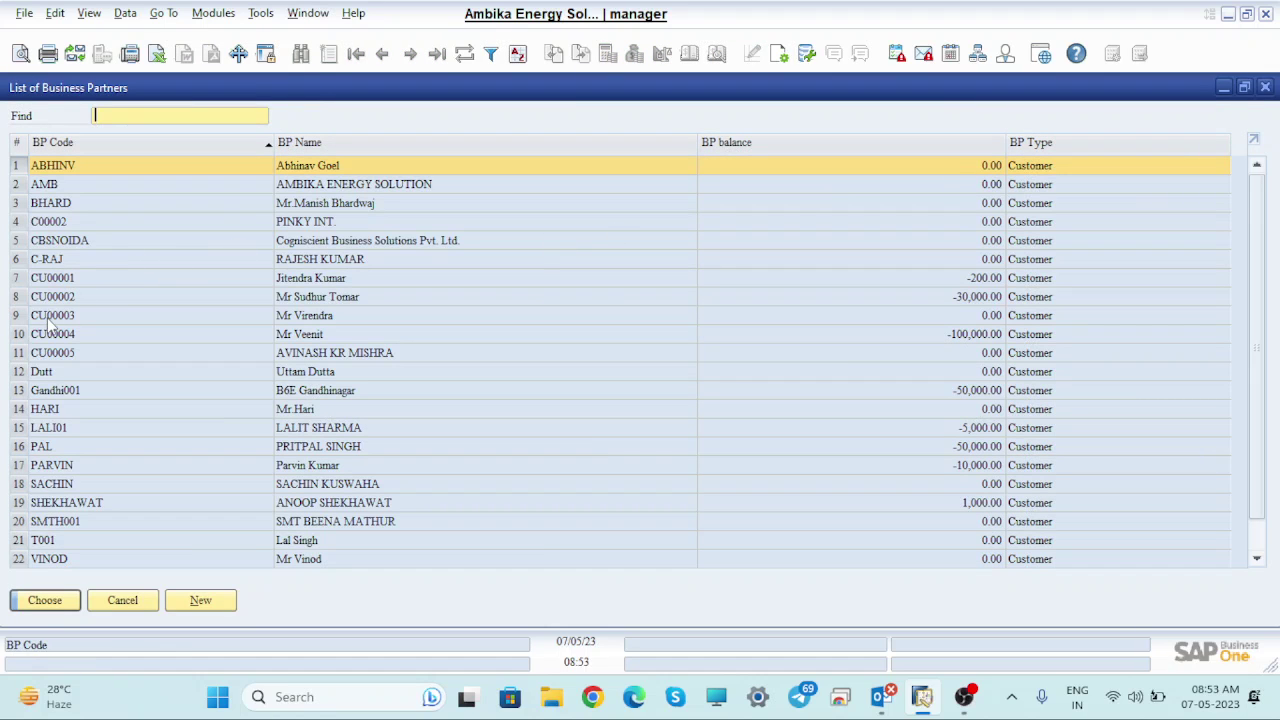
click(45, 601)
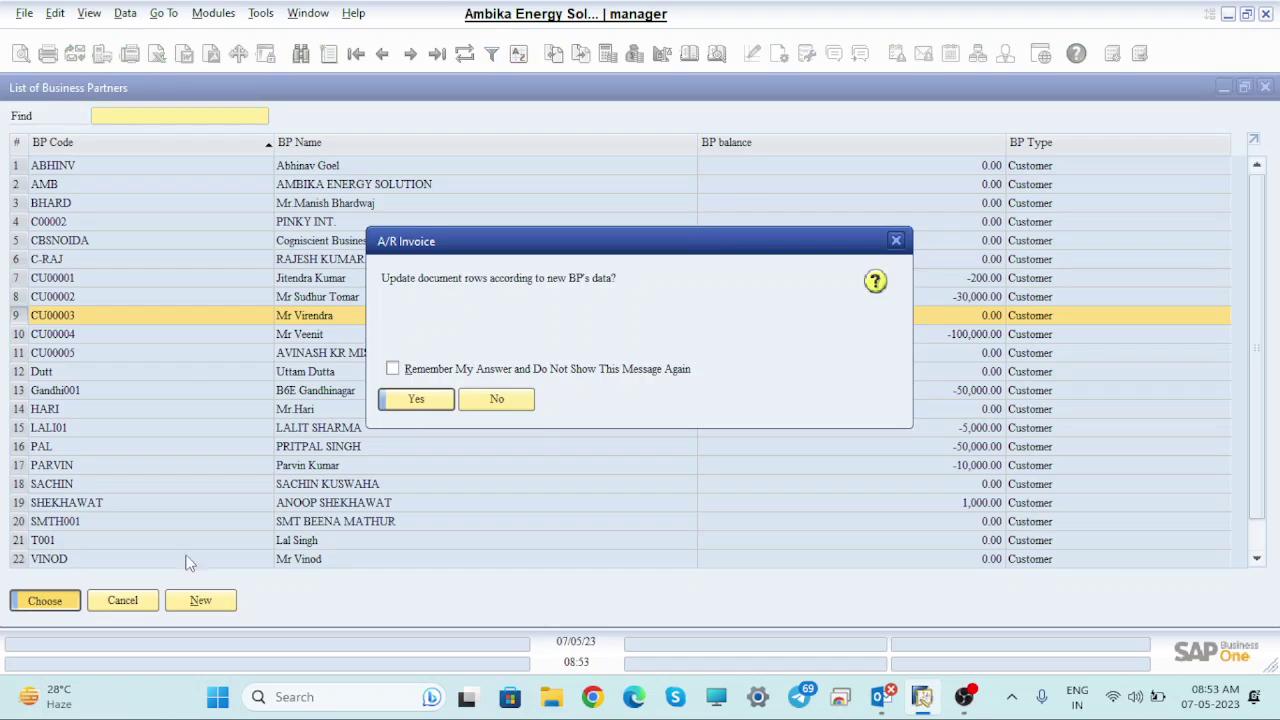
click(498, 400)
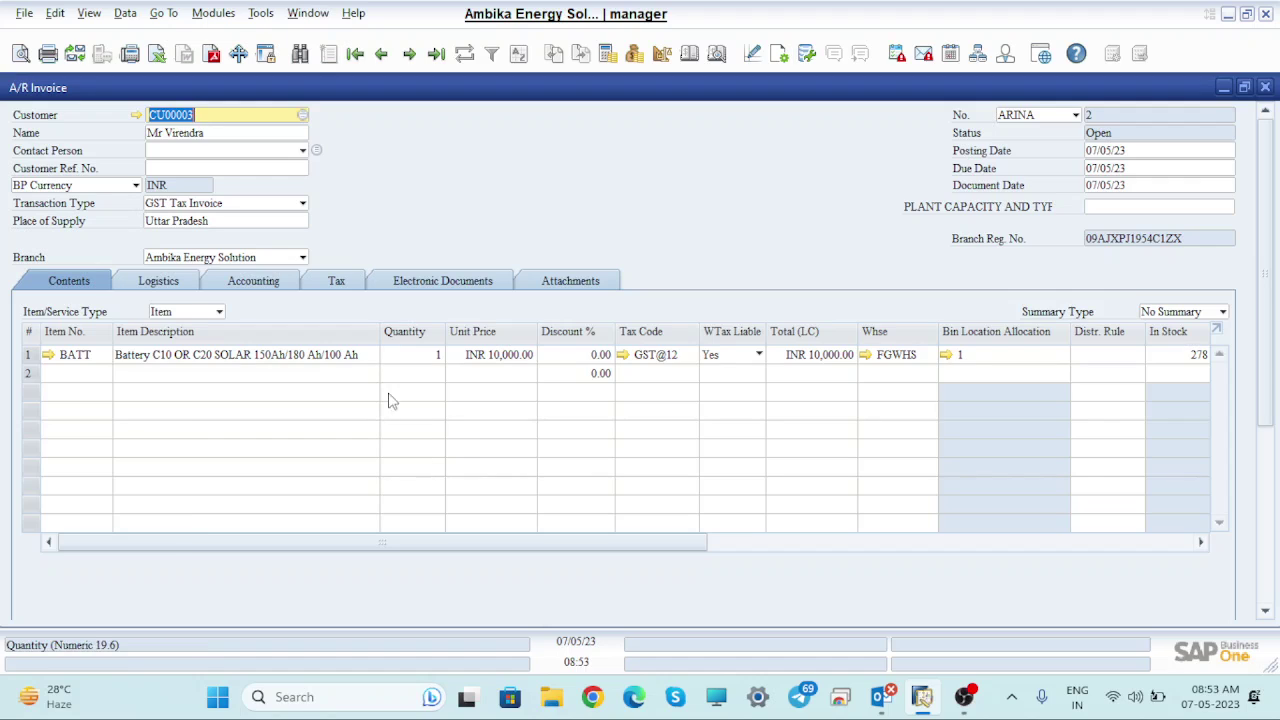
- Set the BATT item's quantity to 2 and enter the customer reference number on the duplicated invoice
click(424, 362)
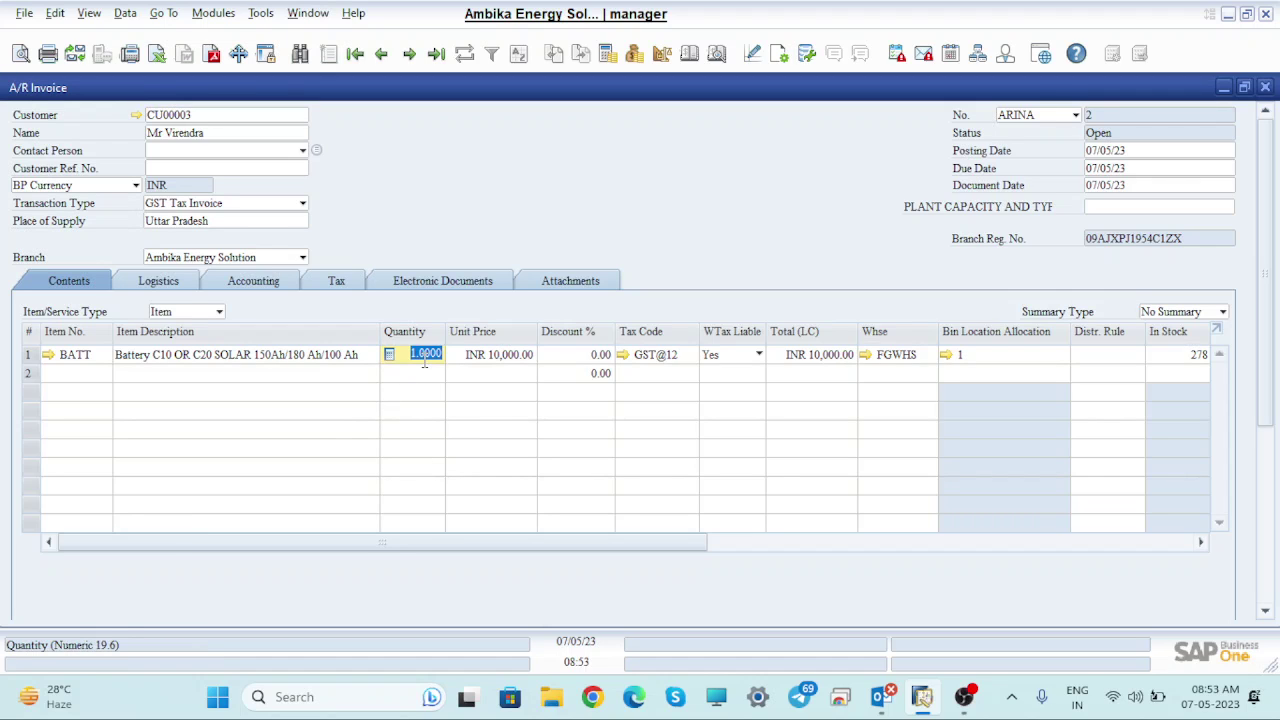
text(2)
key(Tab)
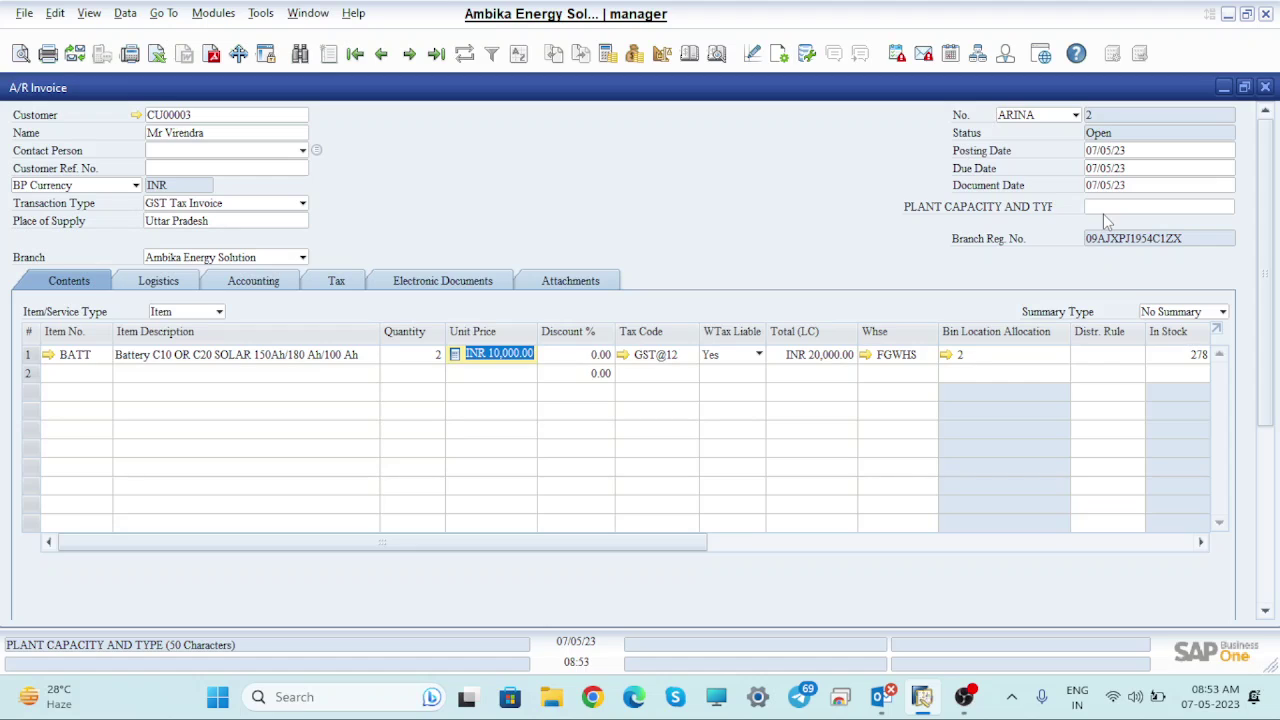
click(187, 168)
text(12)
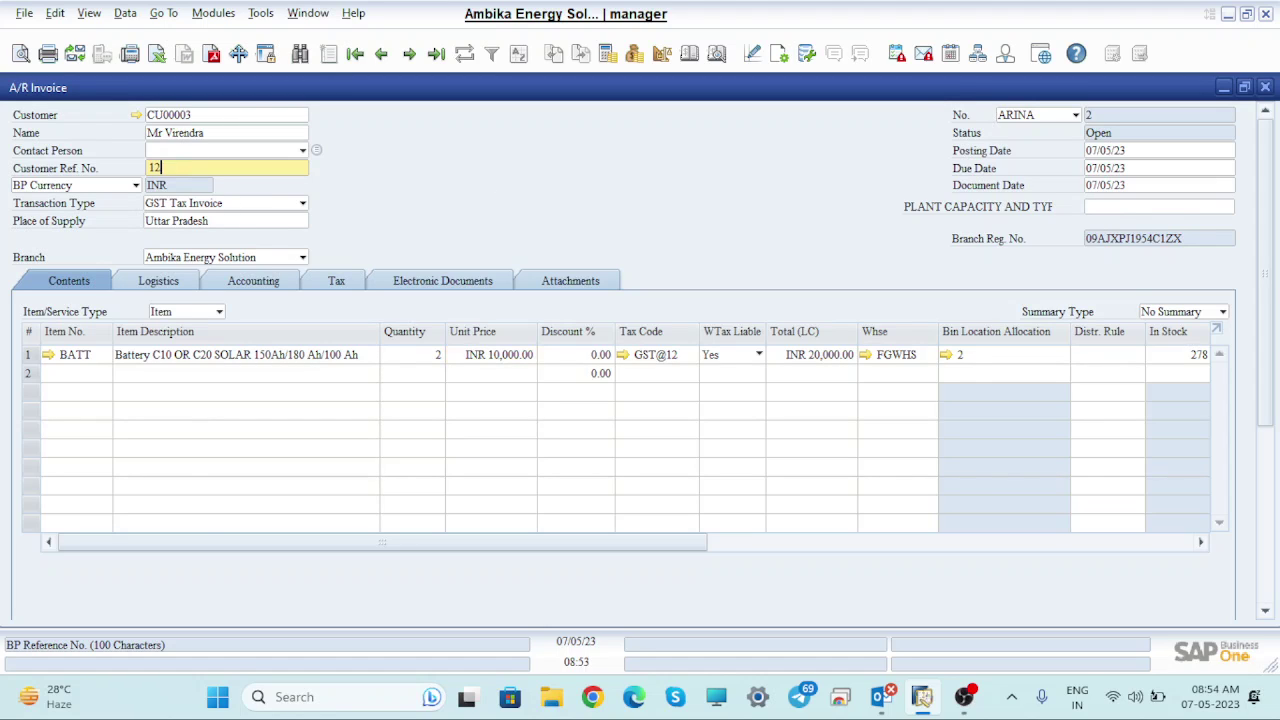
text(1331)
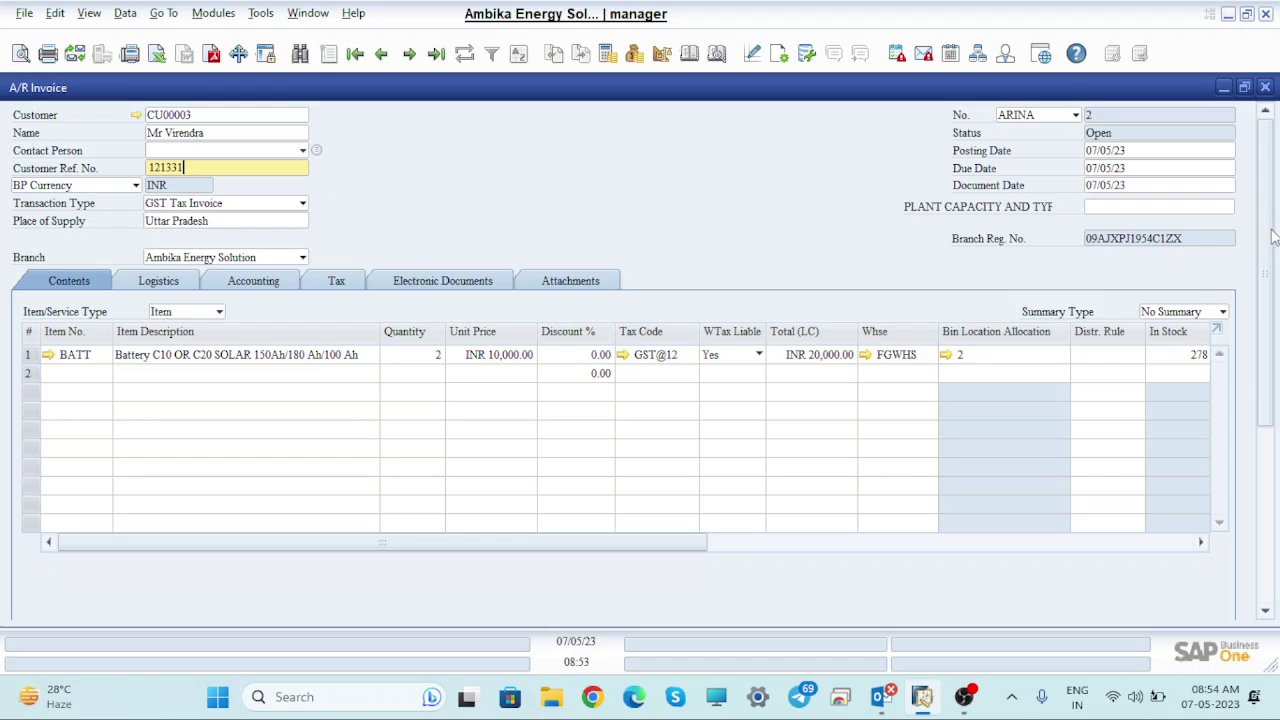
- Add the A/R invoice with Add & View, accepting the empty withholding tax table, the exceeded credit limit and the irreversibility confirmation
scroll(1274, 236, down, 5)
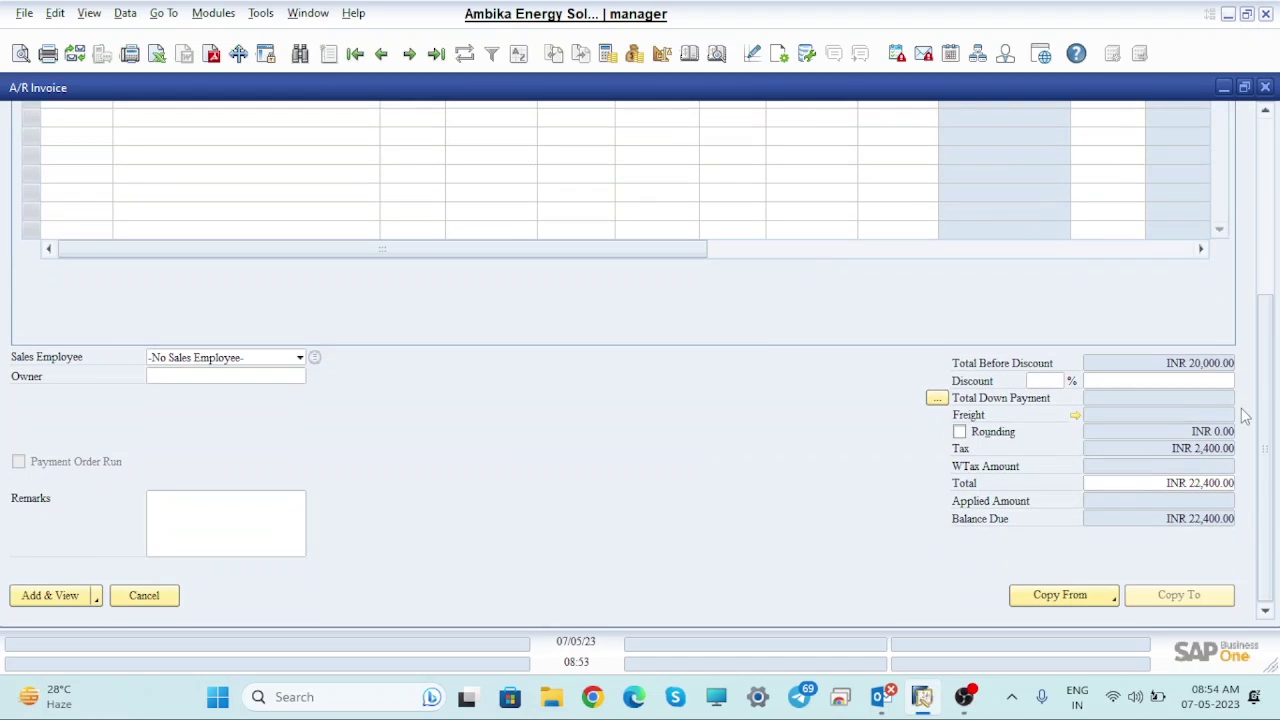
click(55, 595)
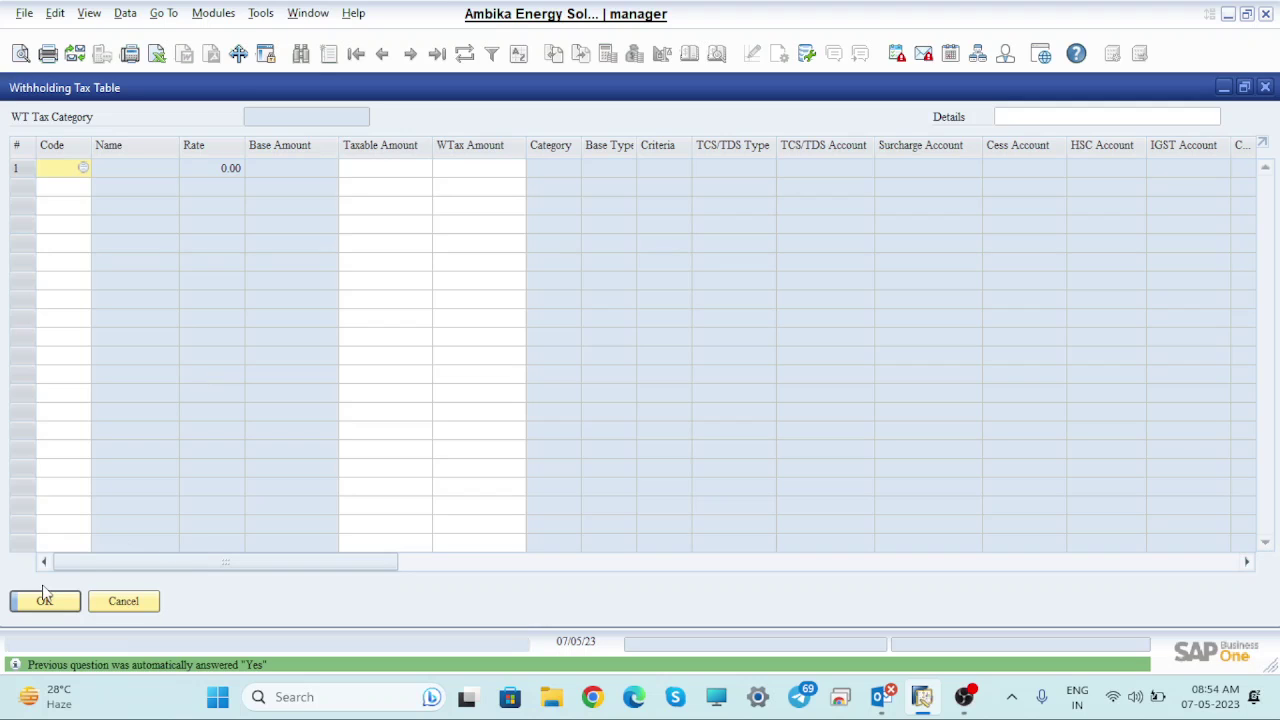
click(42, 609)
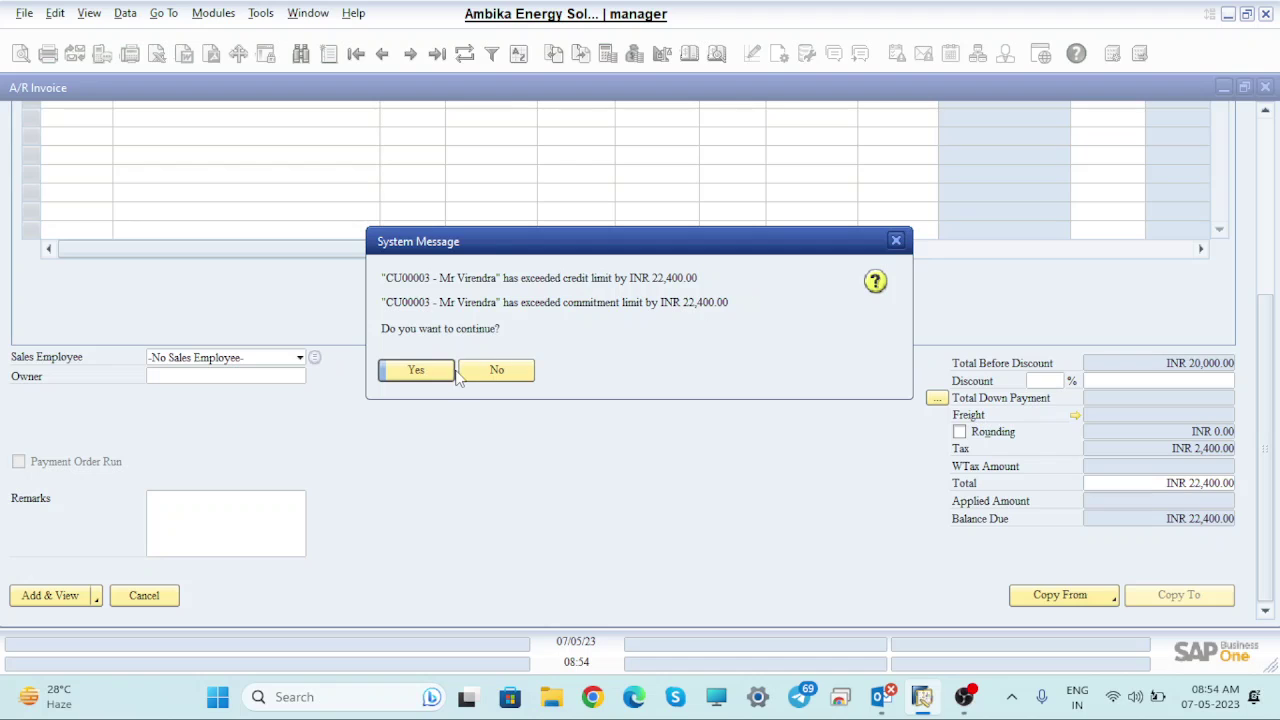
click(418, 378)
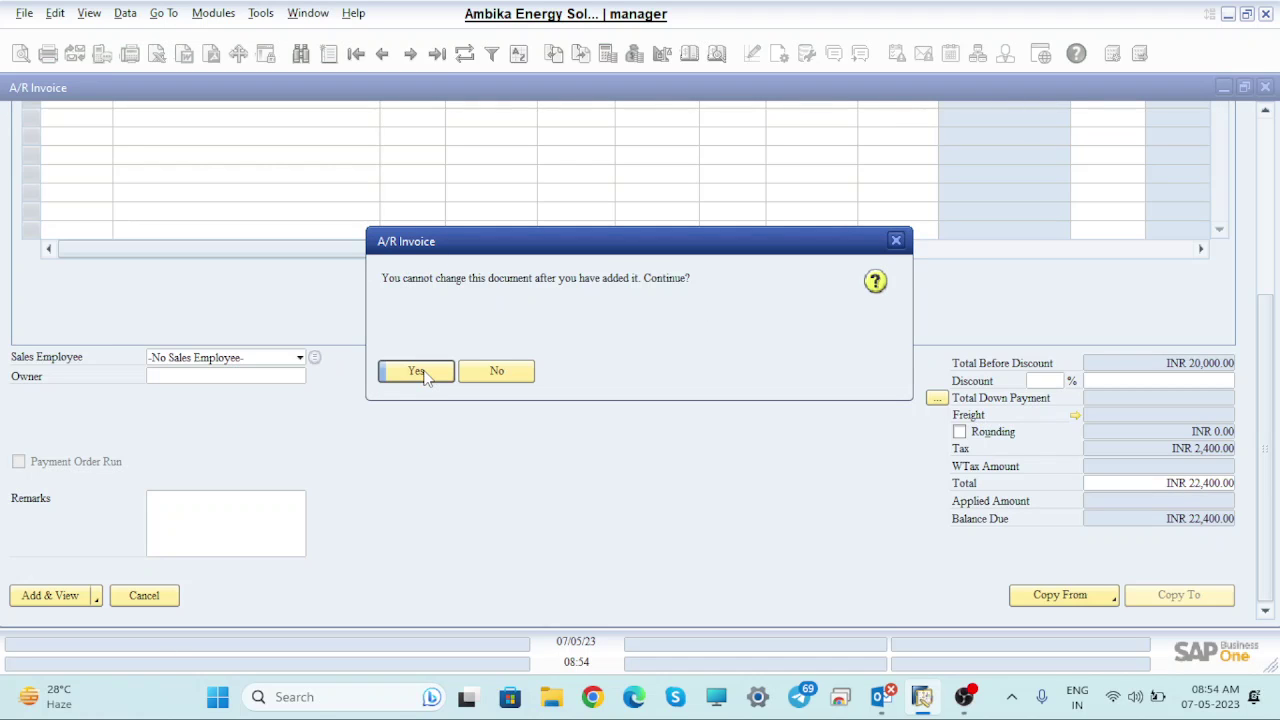
click(421, 371)
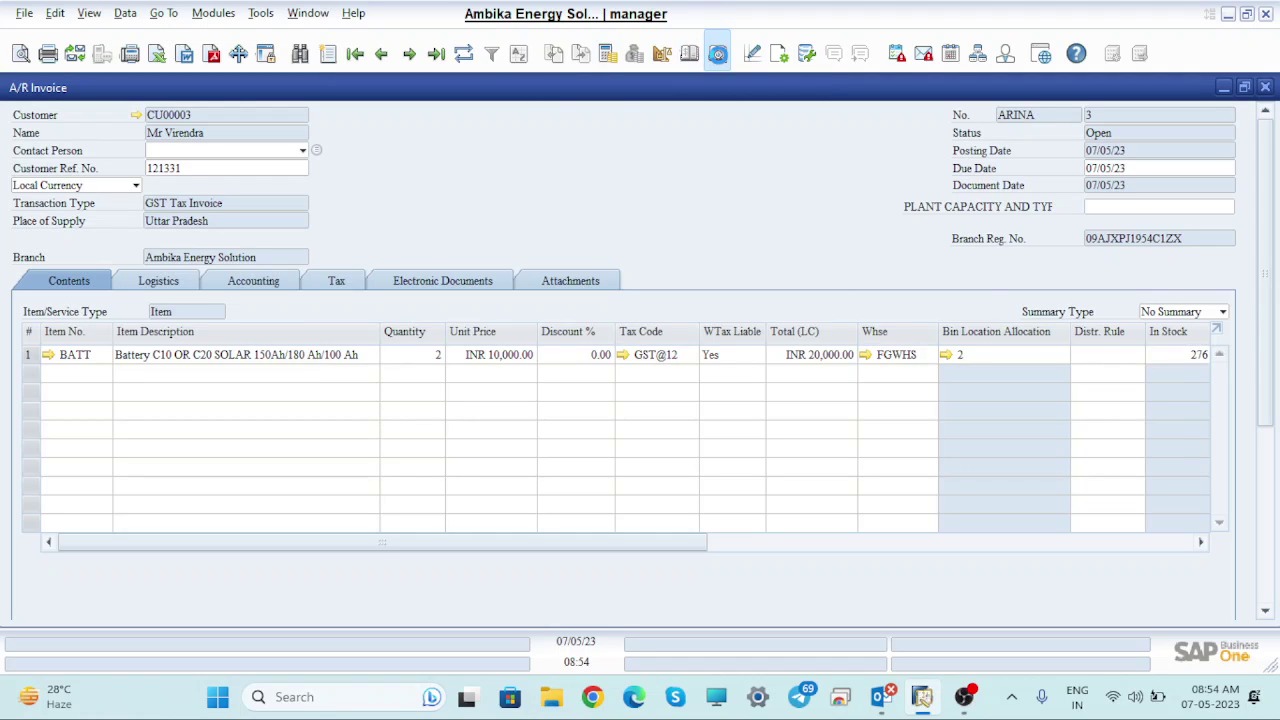
- Review the new A/R invoice's journal entry, close it, and start a maximized cancellation document for the invoice
click(718, 54)
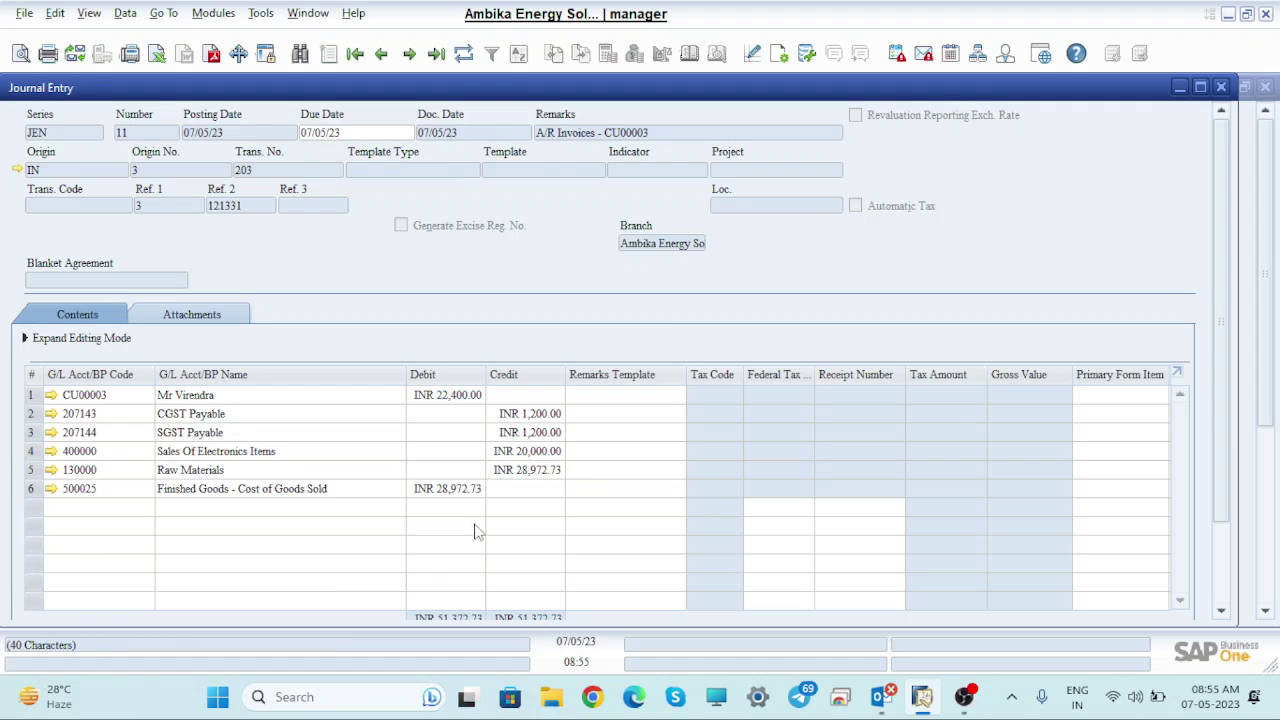
click(1221, 88)
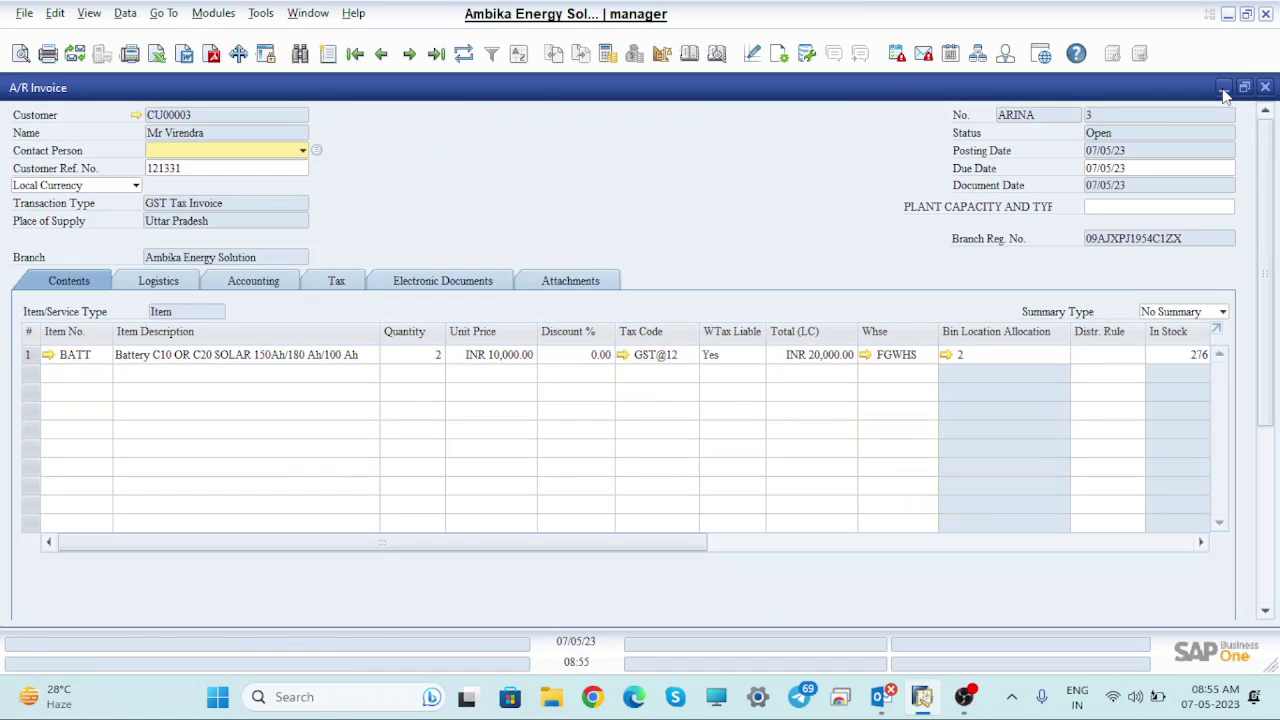
right_click(605, 151)
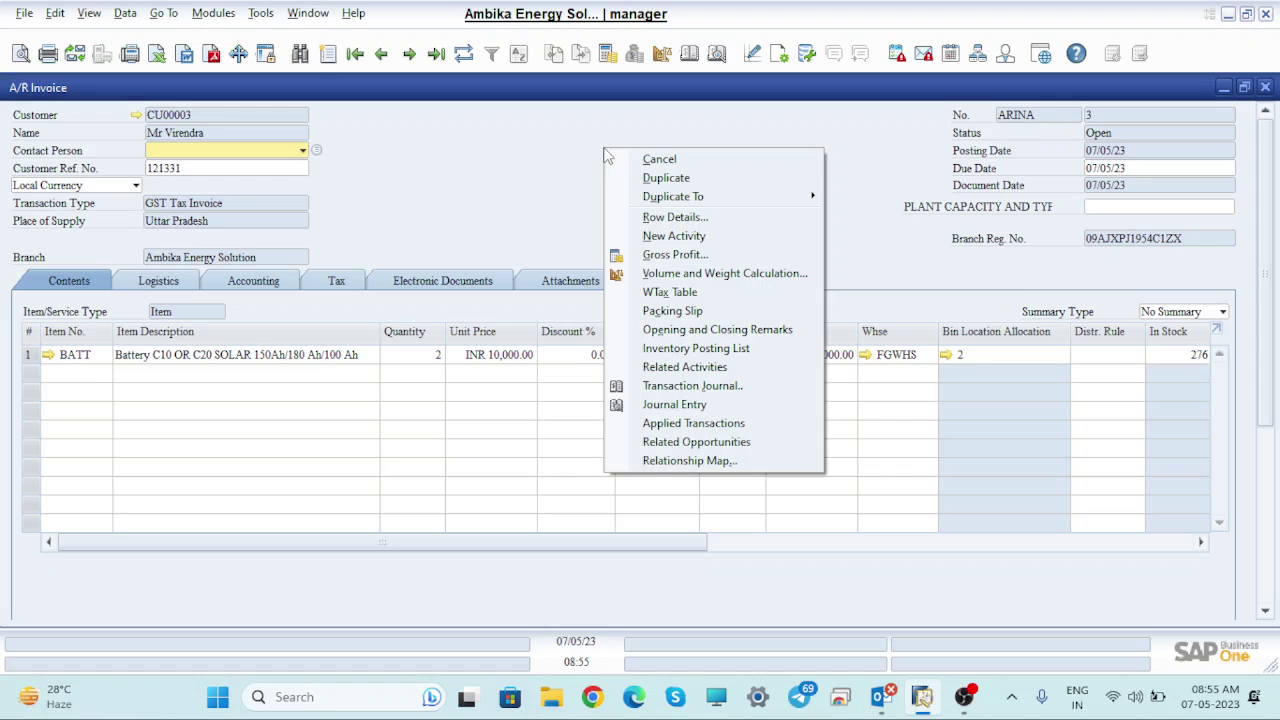
click(665, 166)
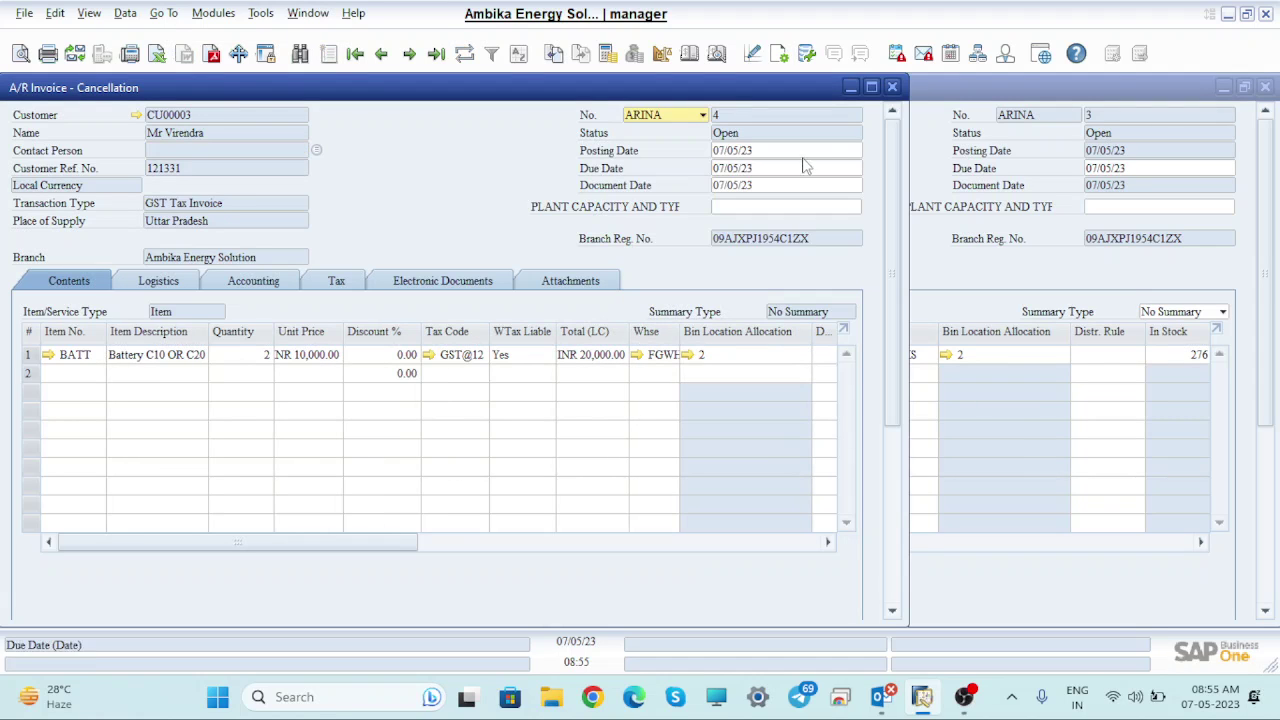
click(871, 87)
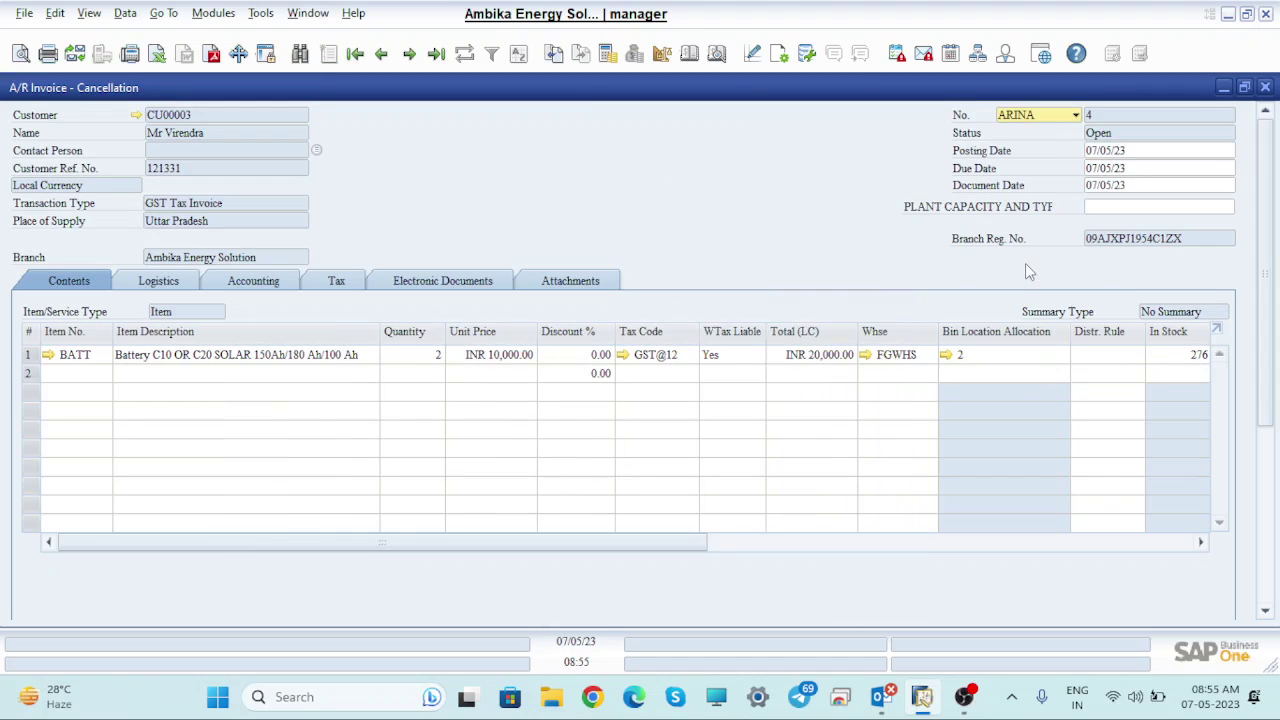
- Preview the invoice cancellation's journal entry, examine its reversed debit and credit lines and totals, and close the preview
click(717, 53)
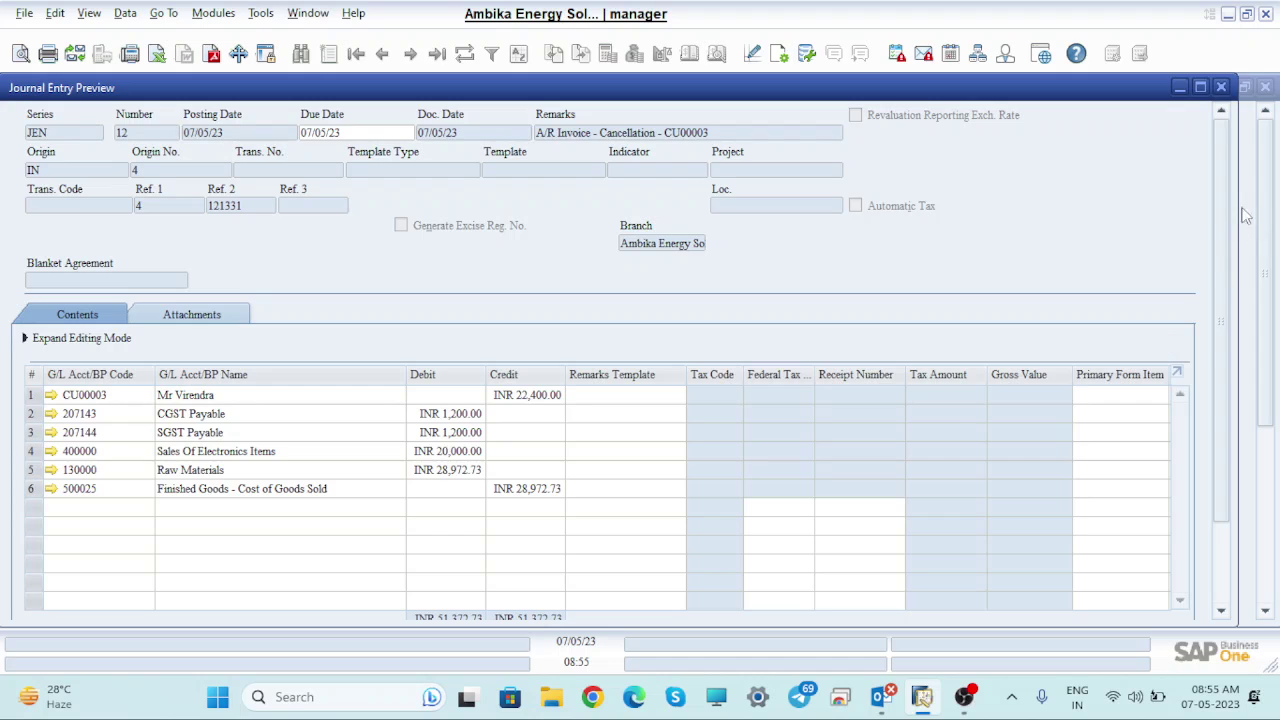
scroll(1221, 211, down, 3)
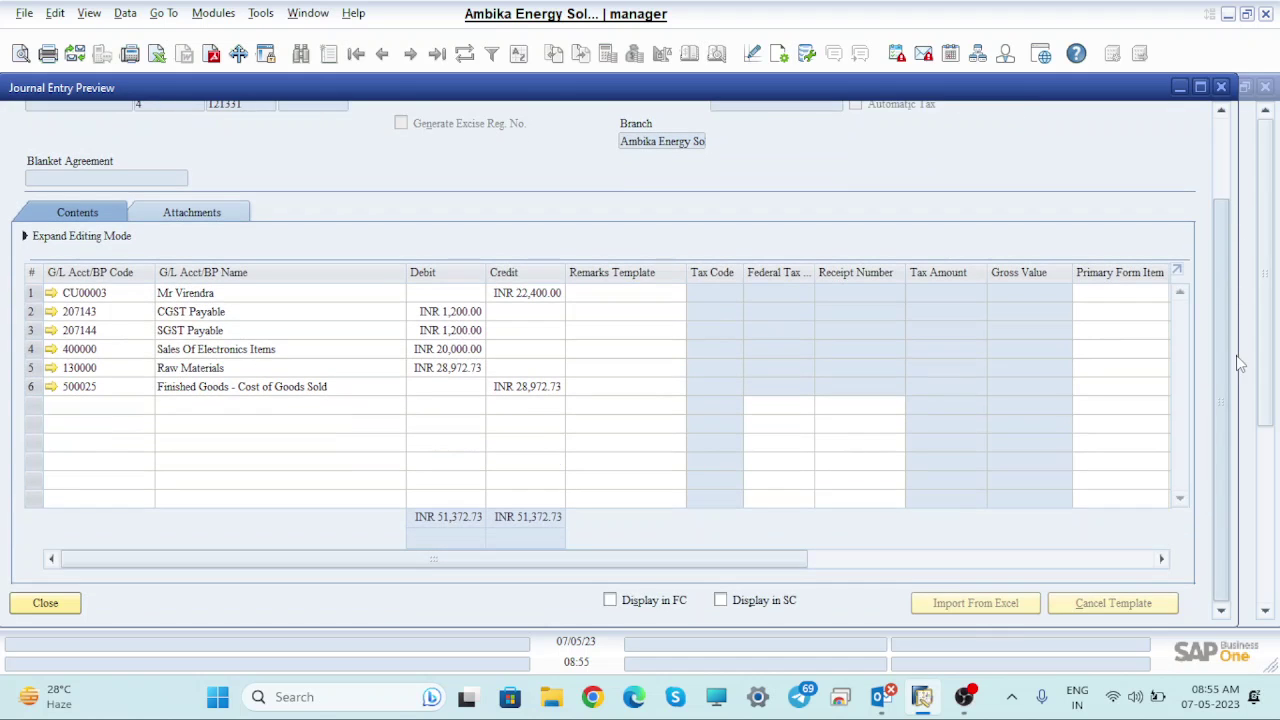
click(1224, 87)
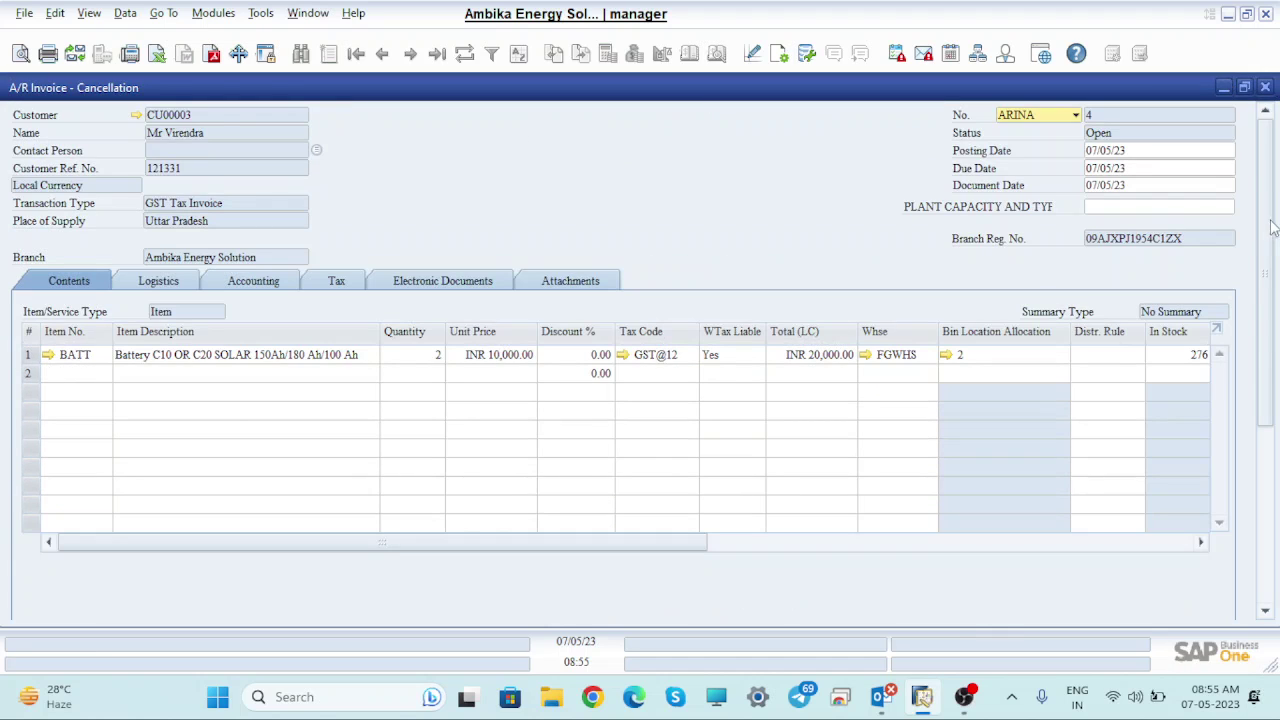
- Switch the invoice cancellation document's numbering series from ARINA to Manual and clear its default number
click(1075, 116)
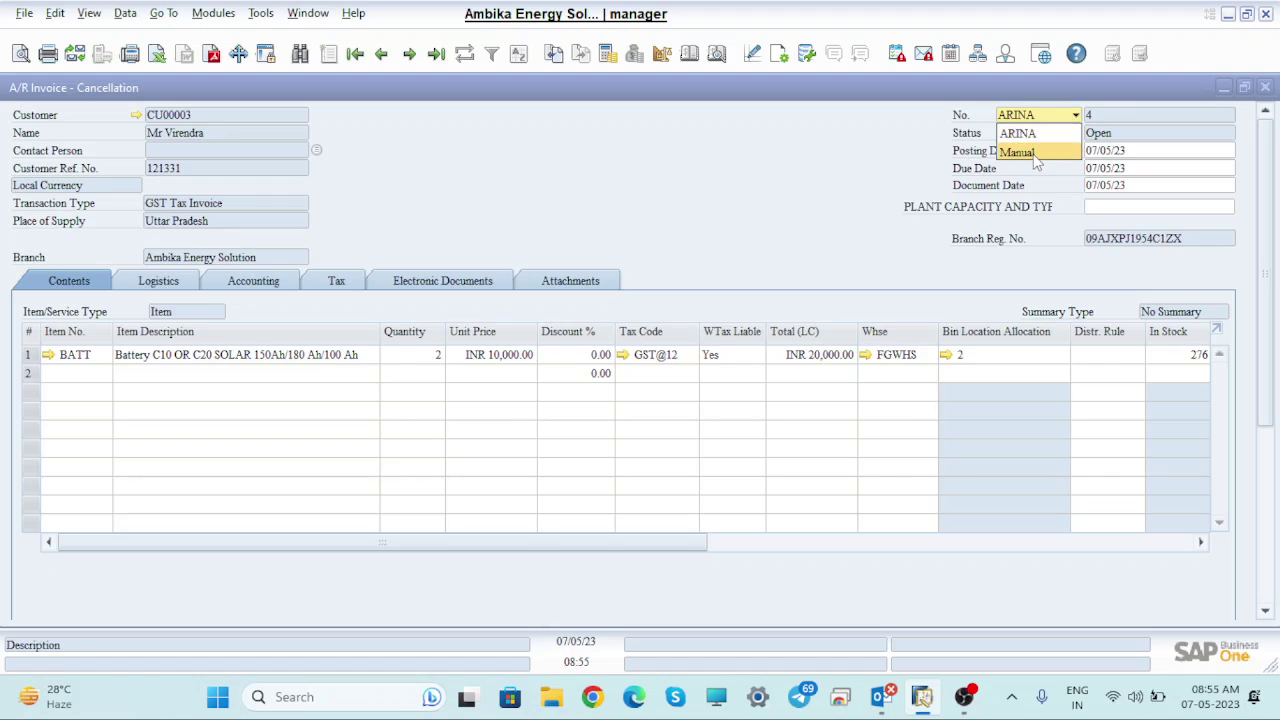
click(1030, 153)
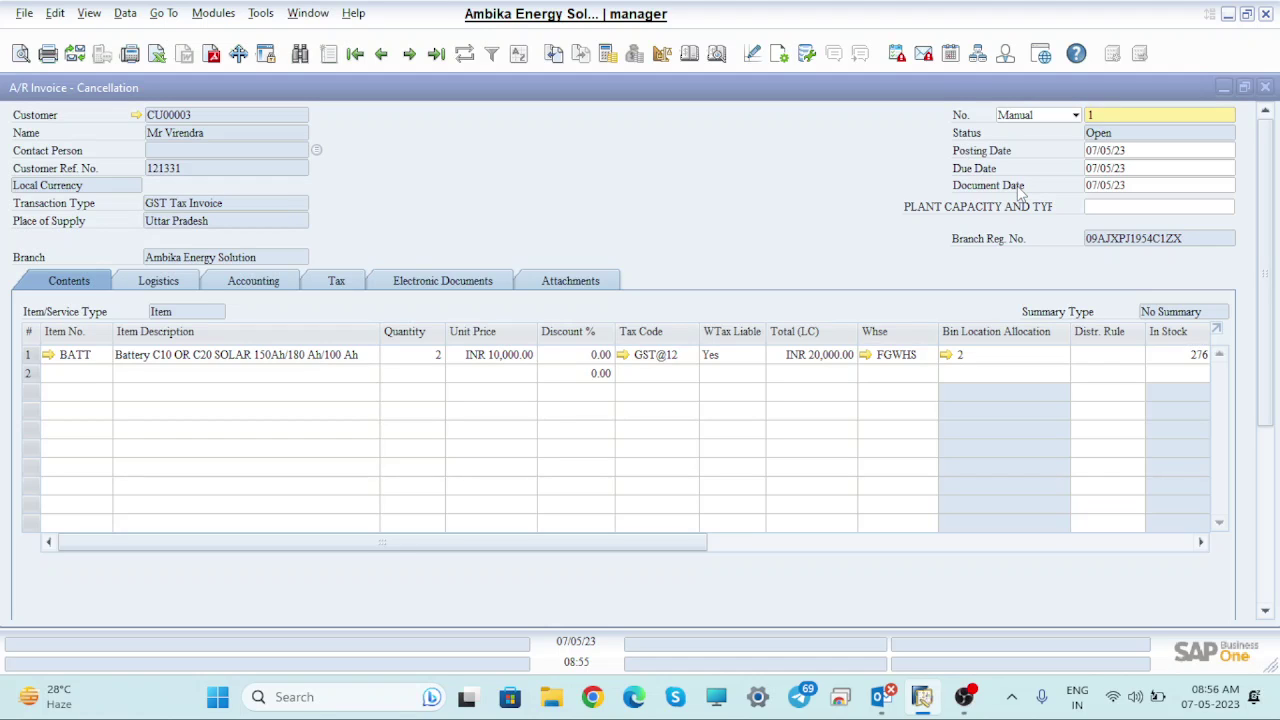
key(BackSpace)
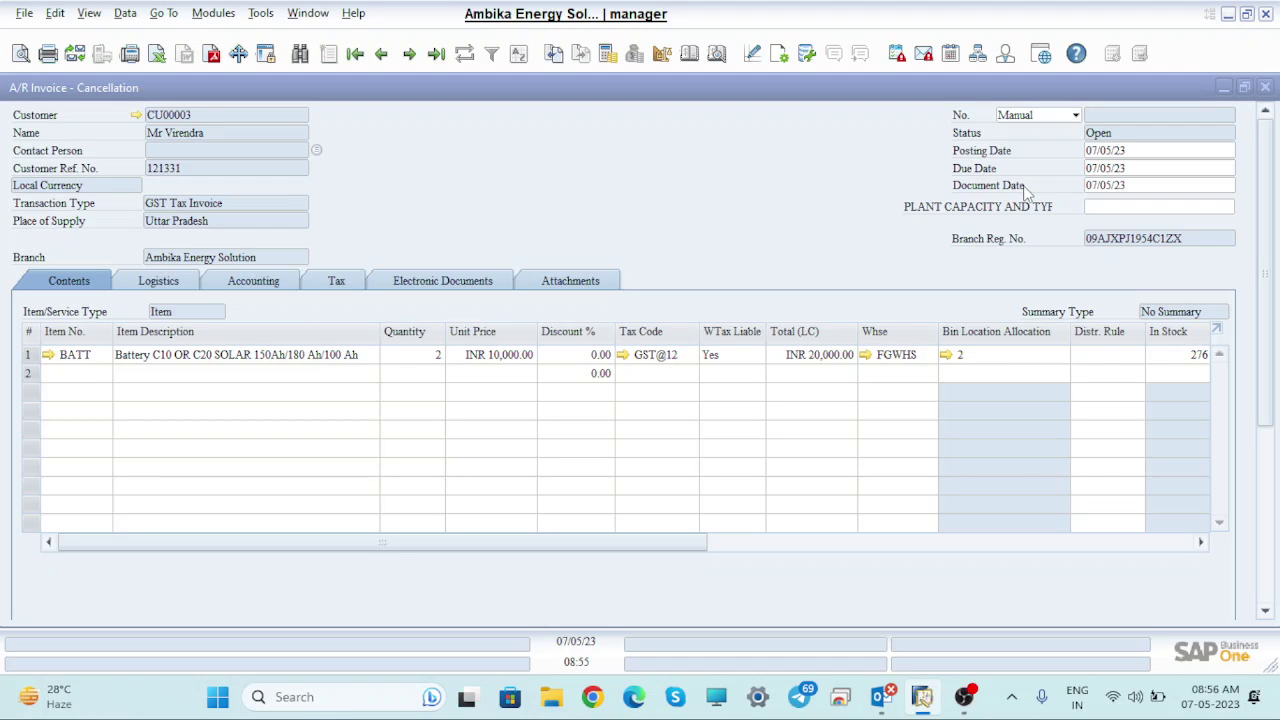
click(1063, 117)
click(1041, 153)
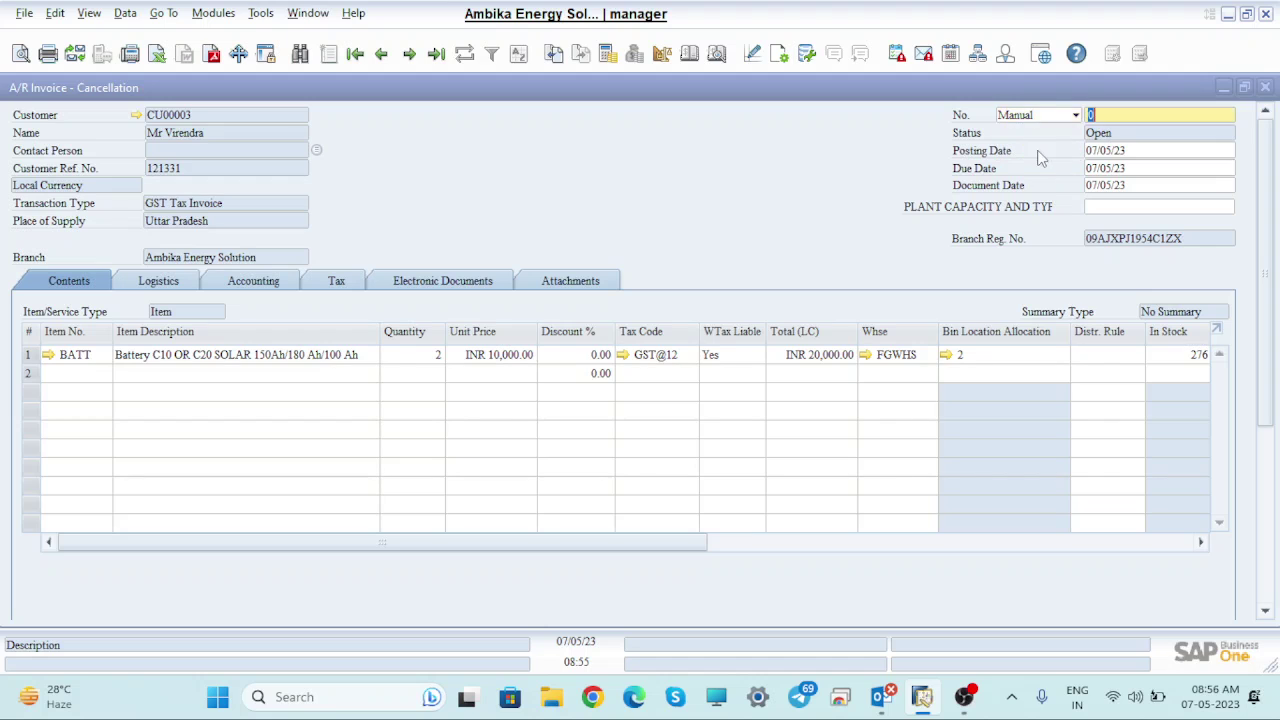
- Try to add the cancellation document under document number 3, accepting the irreversibility confirmation
text(3)
scroll(640, 350, down, 5)
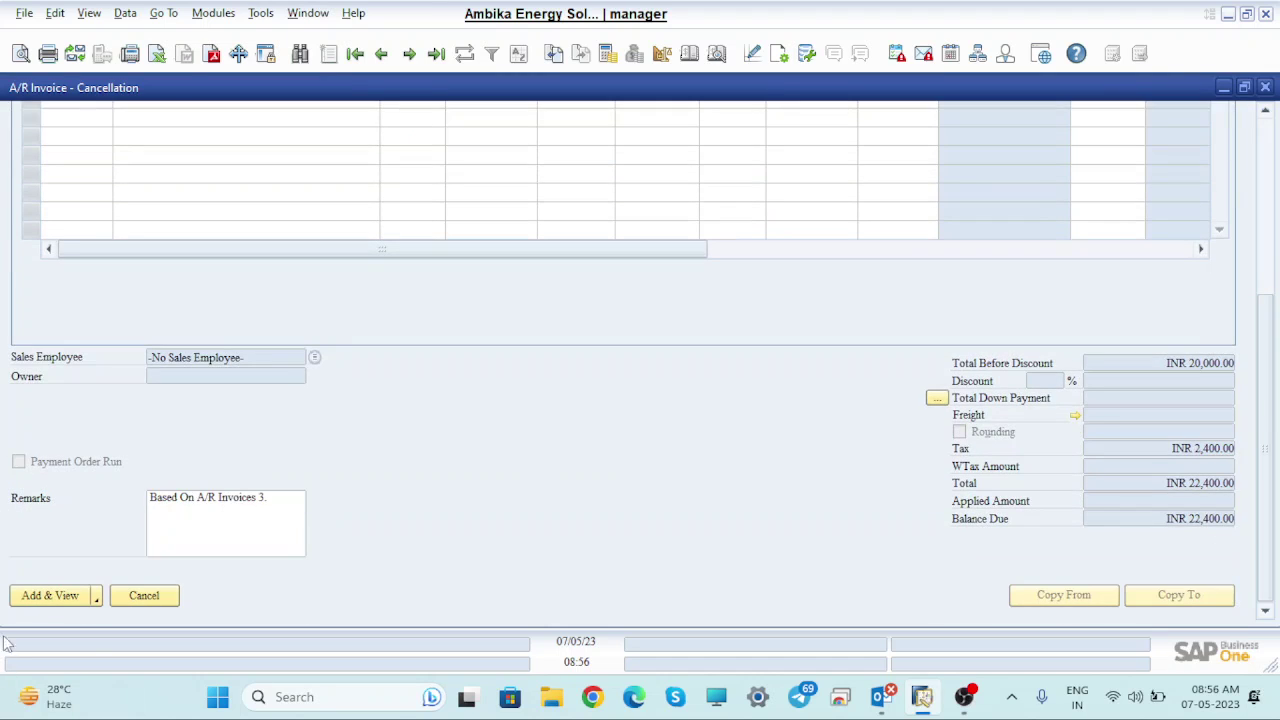
click(54, 597)
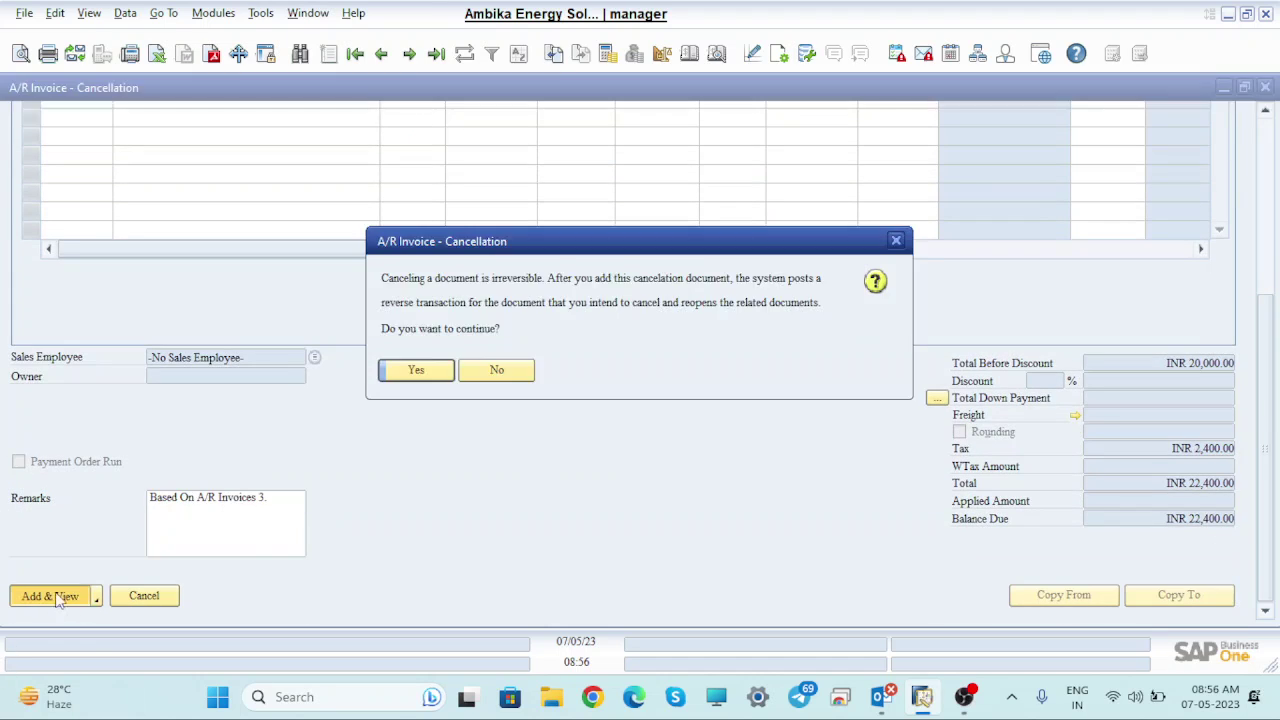
click(420, 370)
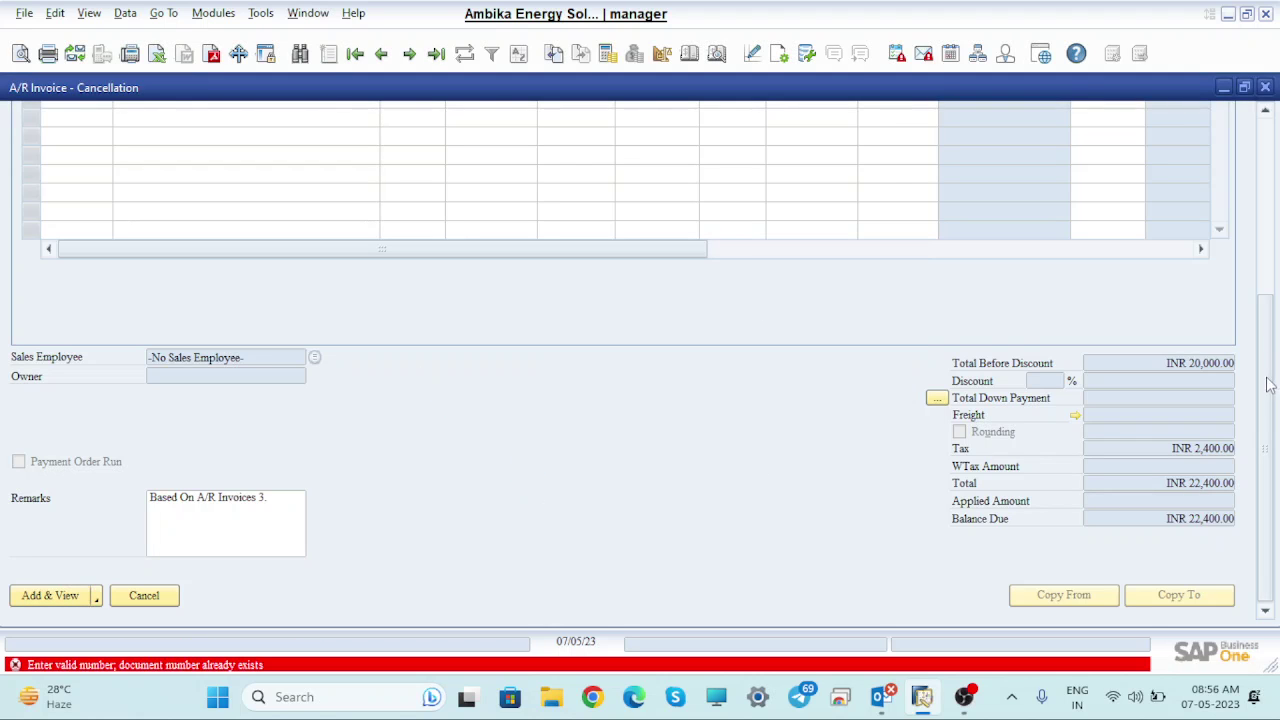
- Replace the cancellation document's number with 4, keeping the Manual series
drag(1275, 386, 1262, 160)
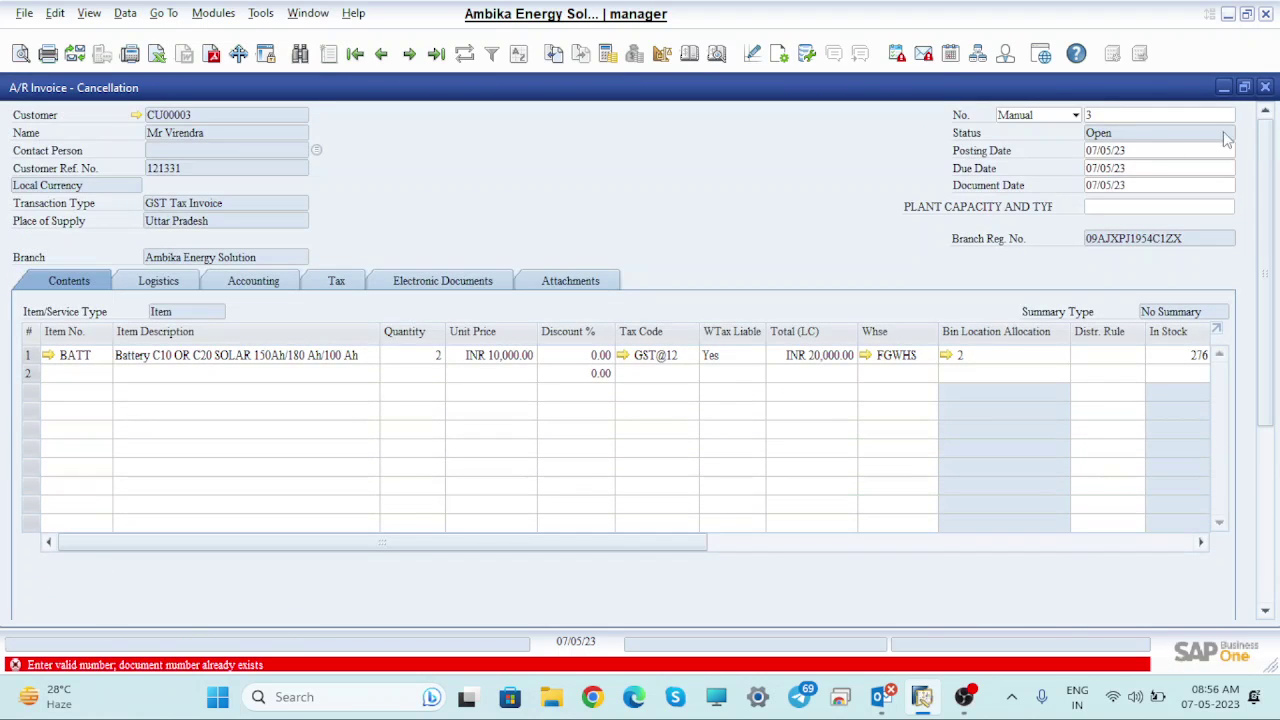
double_click(1115, 119)
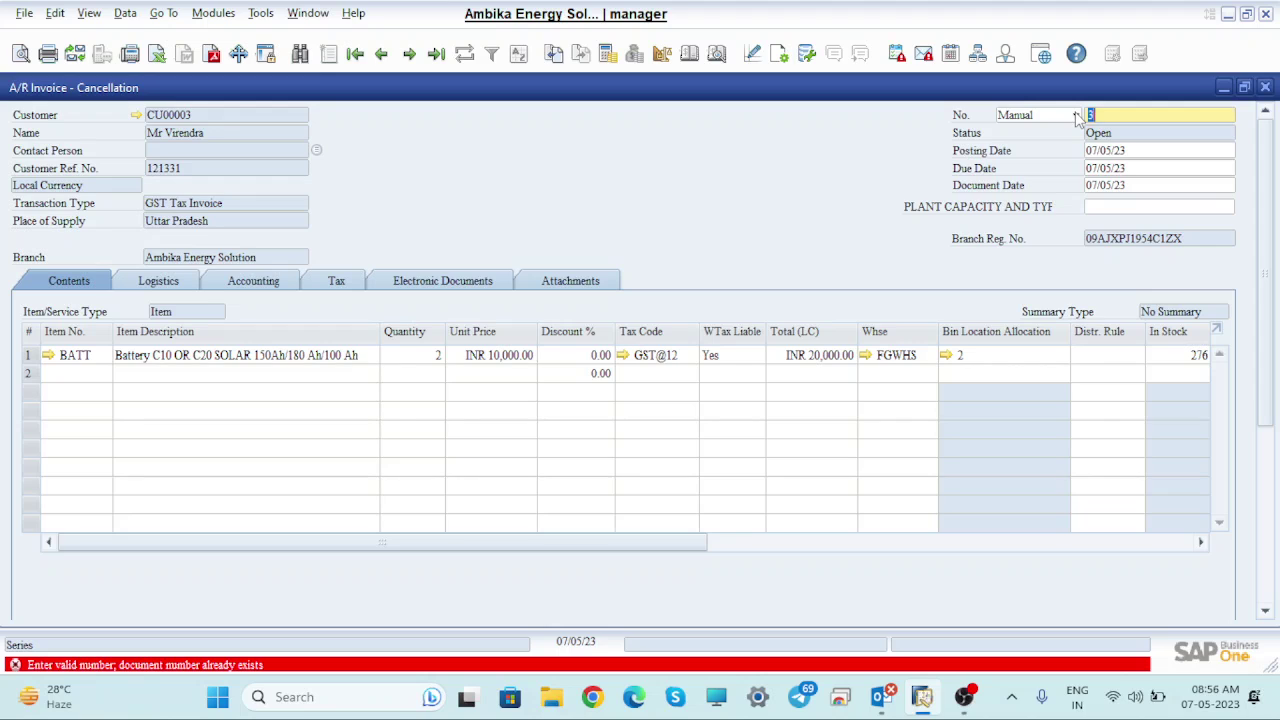
key(BackSpace)
click(1076, 116)
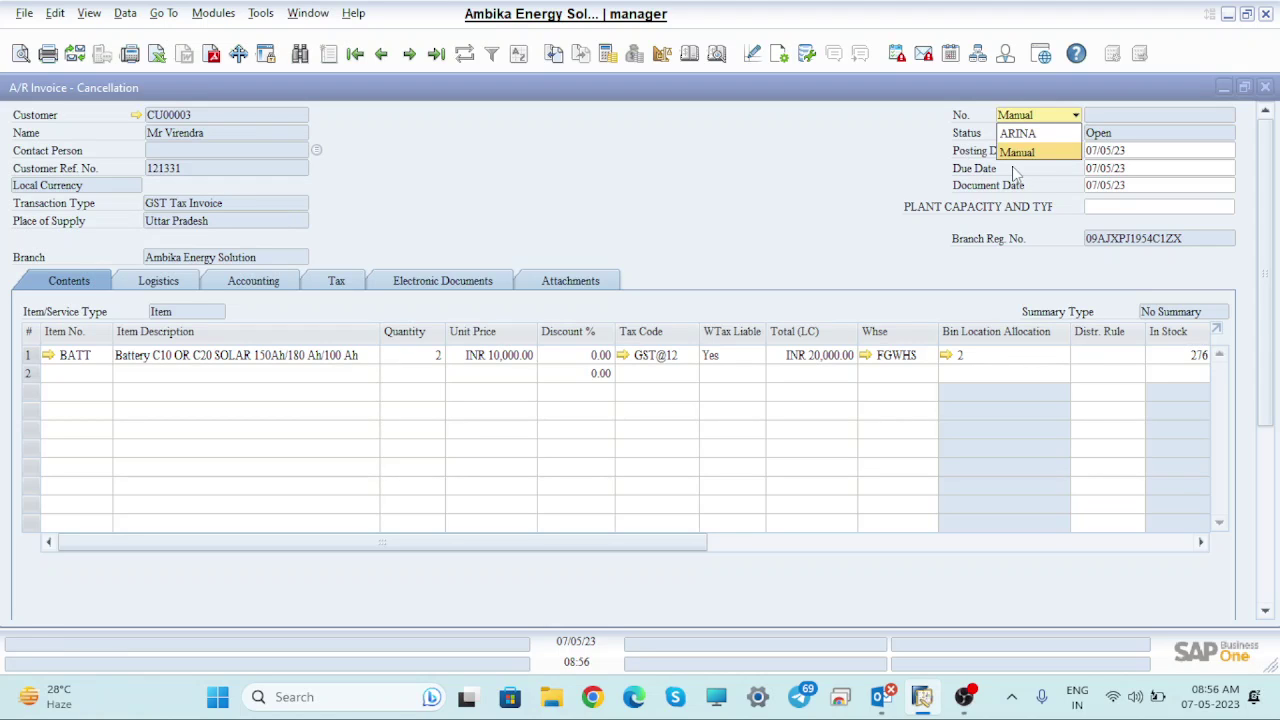
key(Tab)
text(4)
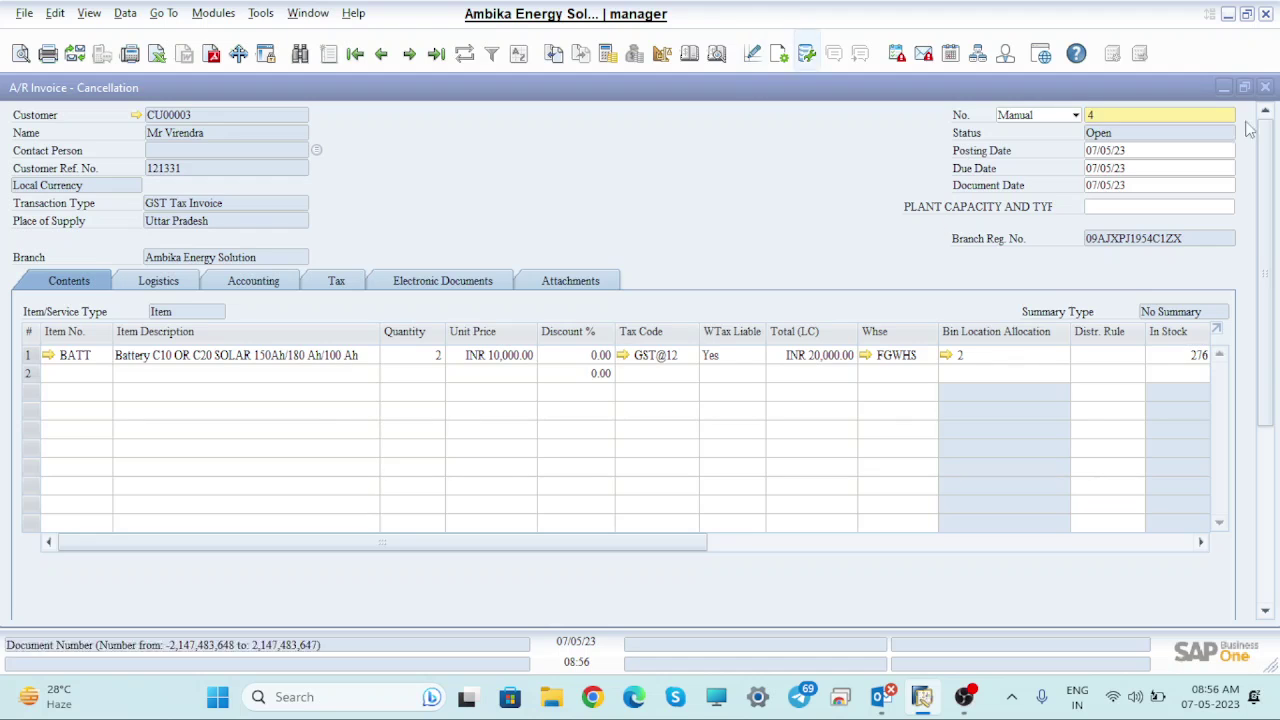
- Add the invoice cancellation document with Add & View and confirm that the cancellation is irreversible
scroll(475, 465, down, 5)
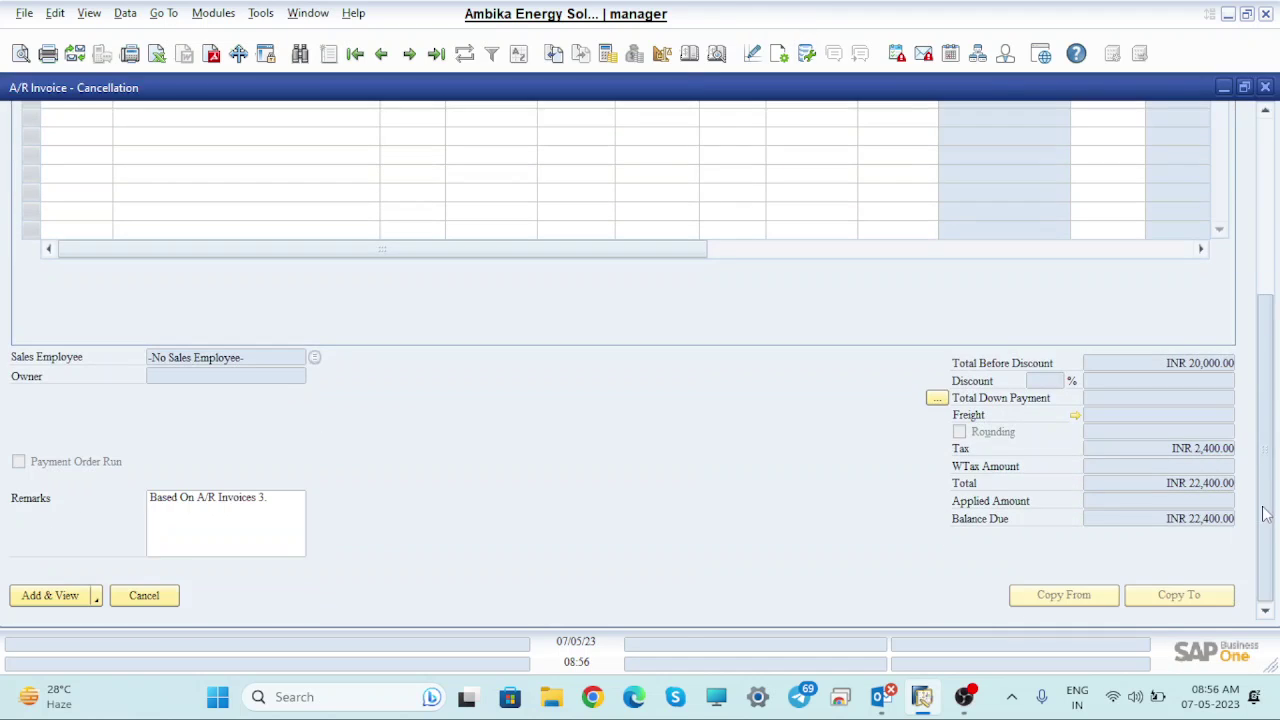
click(40, 597)
click(419, 372)
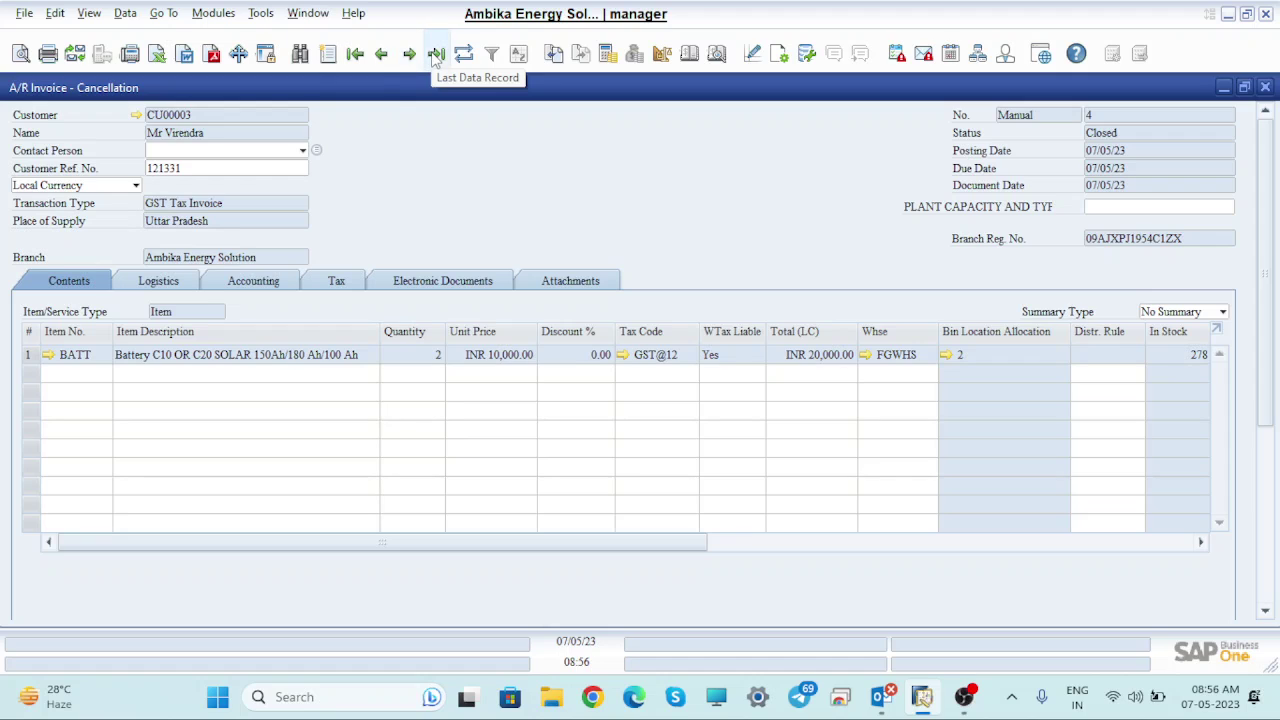
- Browse back and forth between the neighbouring A/R invoice records to compare the status of invoice 3 and its cancellation document
click(381, 51)
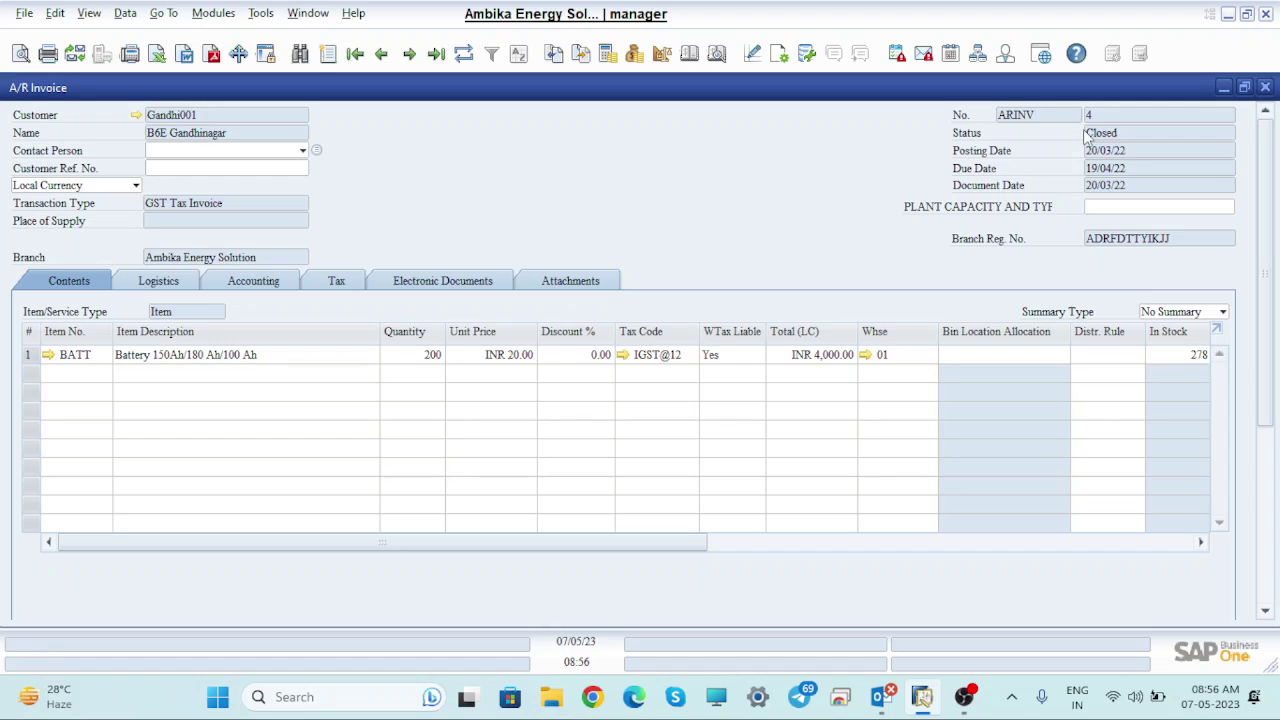
click(382, 53)
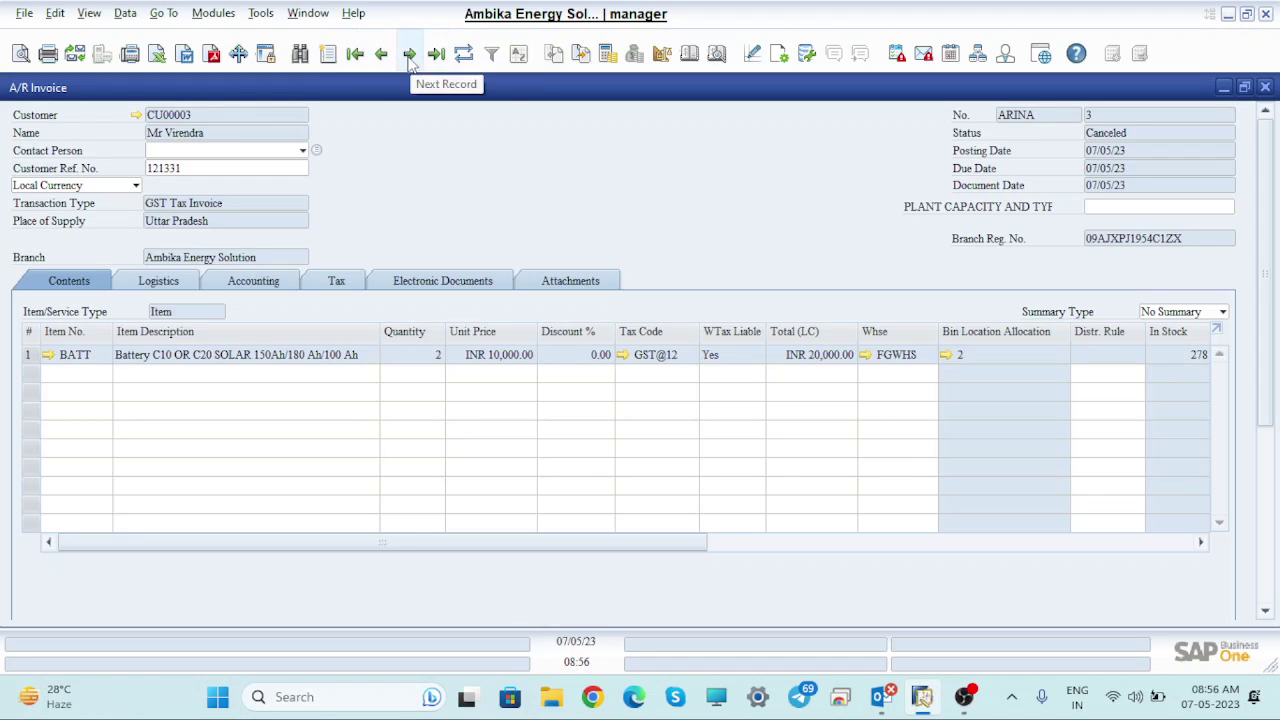
click(409, 54)
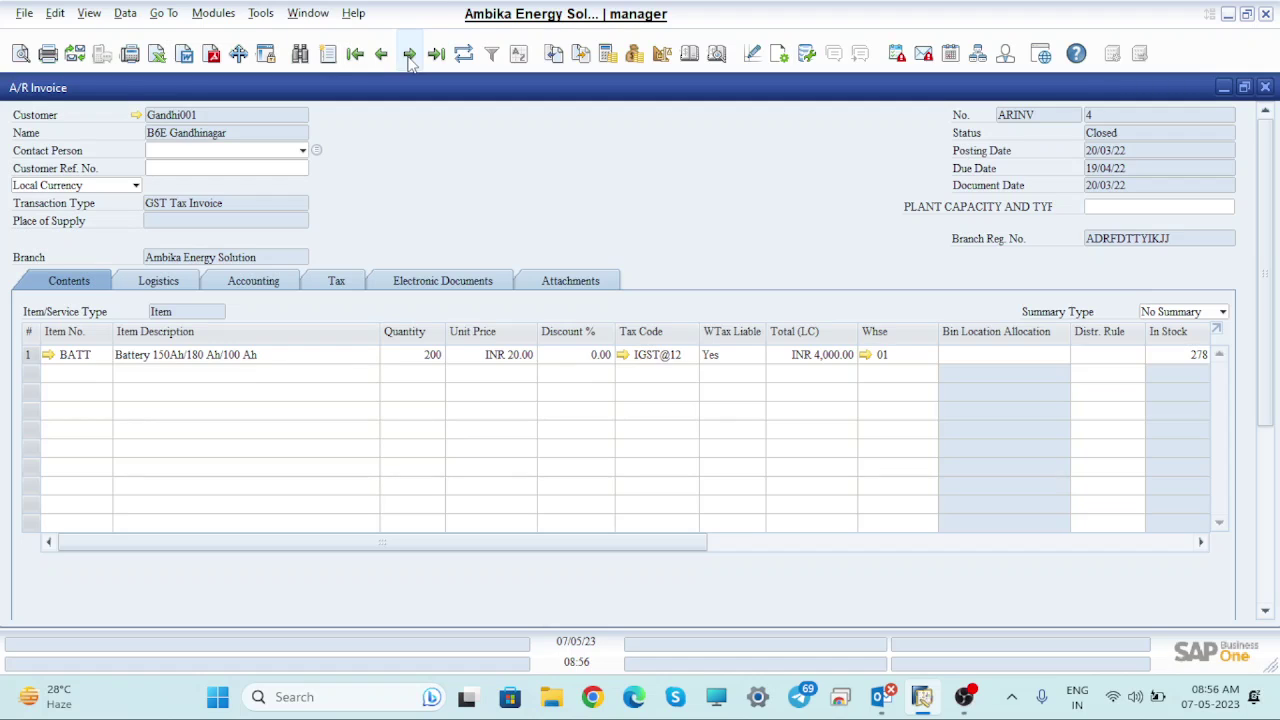
click(409, 54)
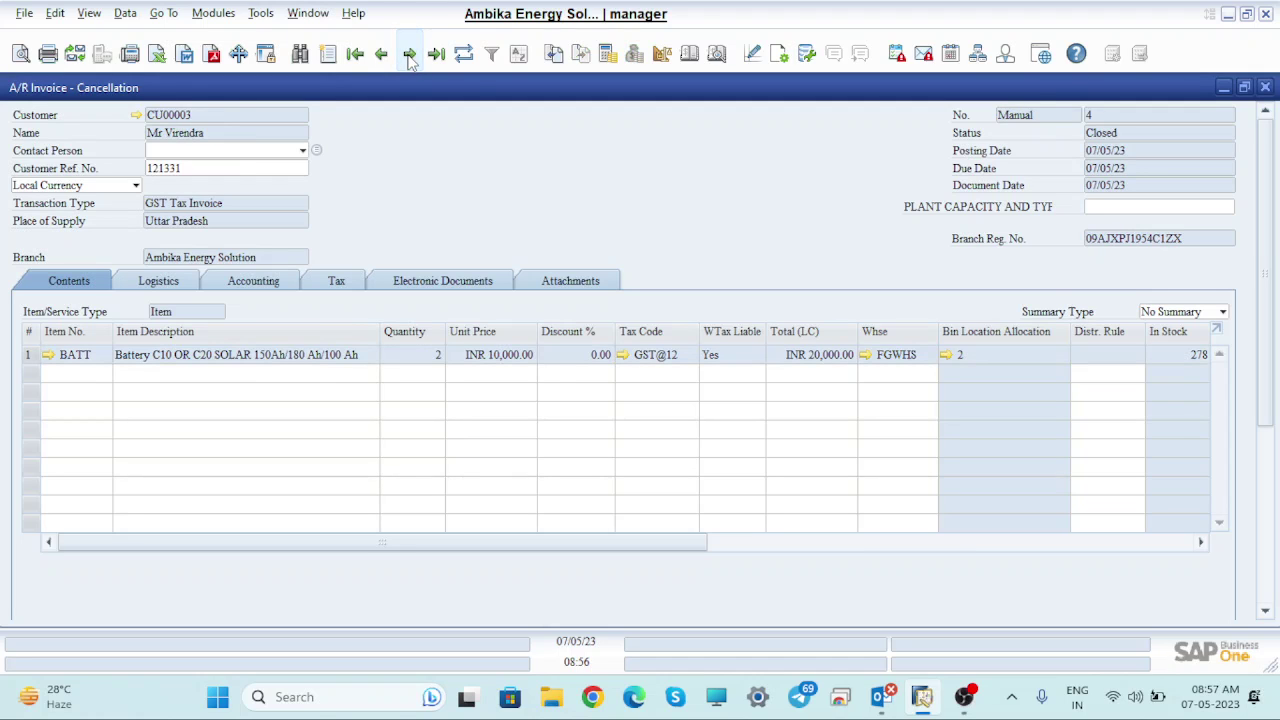
click(381, 55)
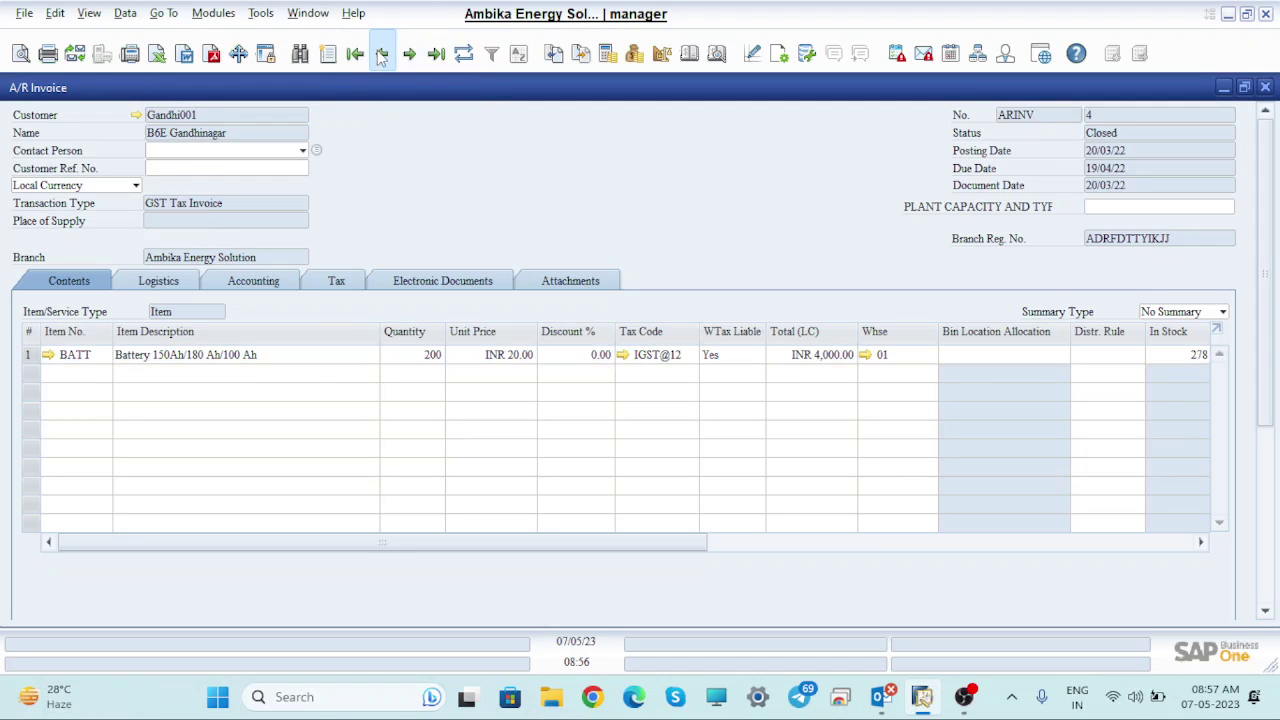
click(409, 54)
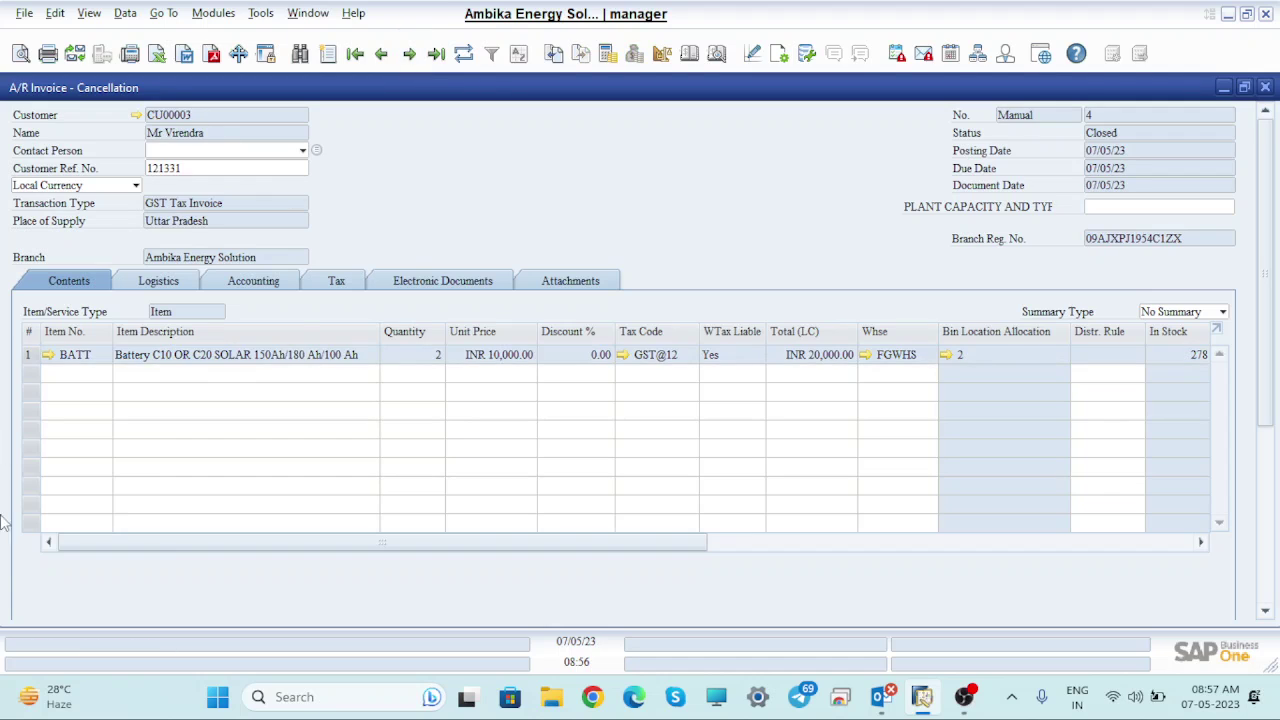
- Close the A/R invoice cancellation, the original A/R invoice and the minimized delivery
click(1265, 88)
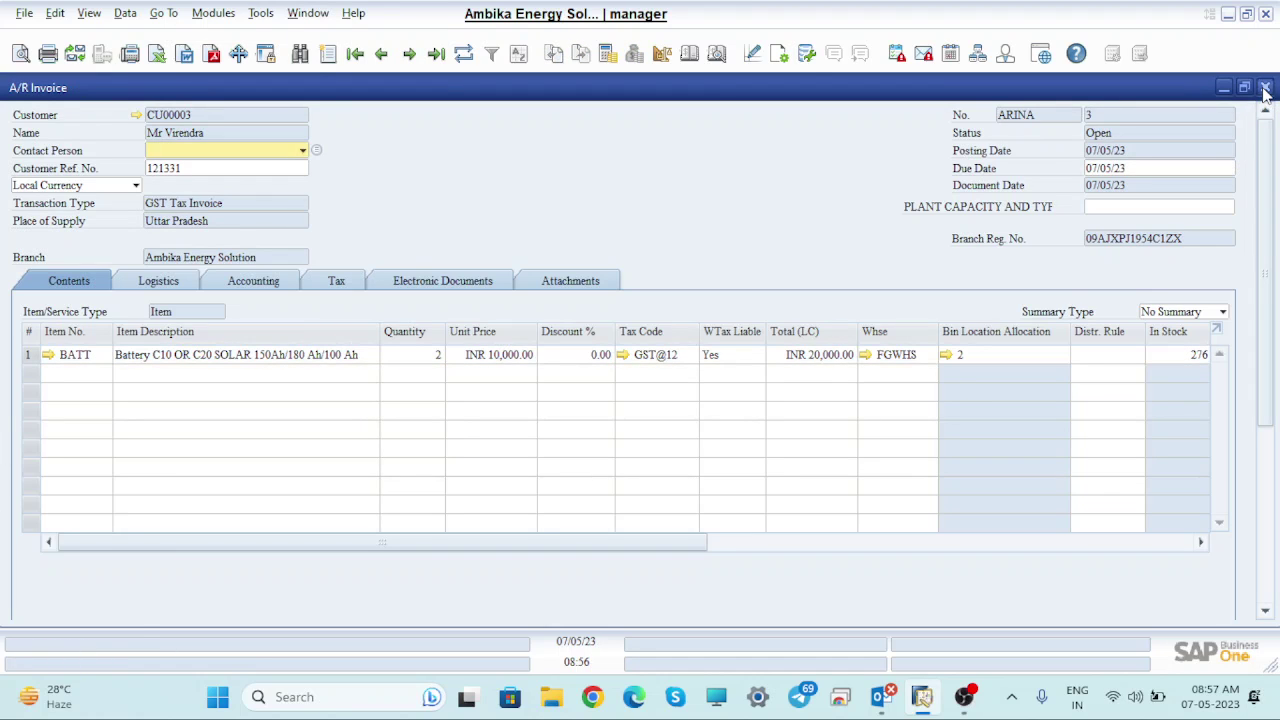
click(1265, 88)
click(286, 618)
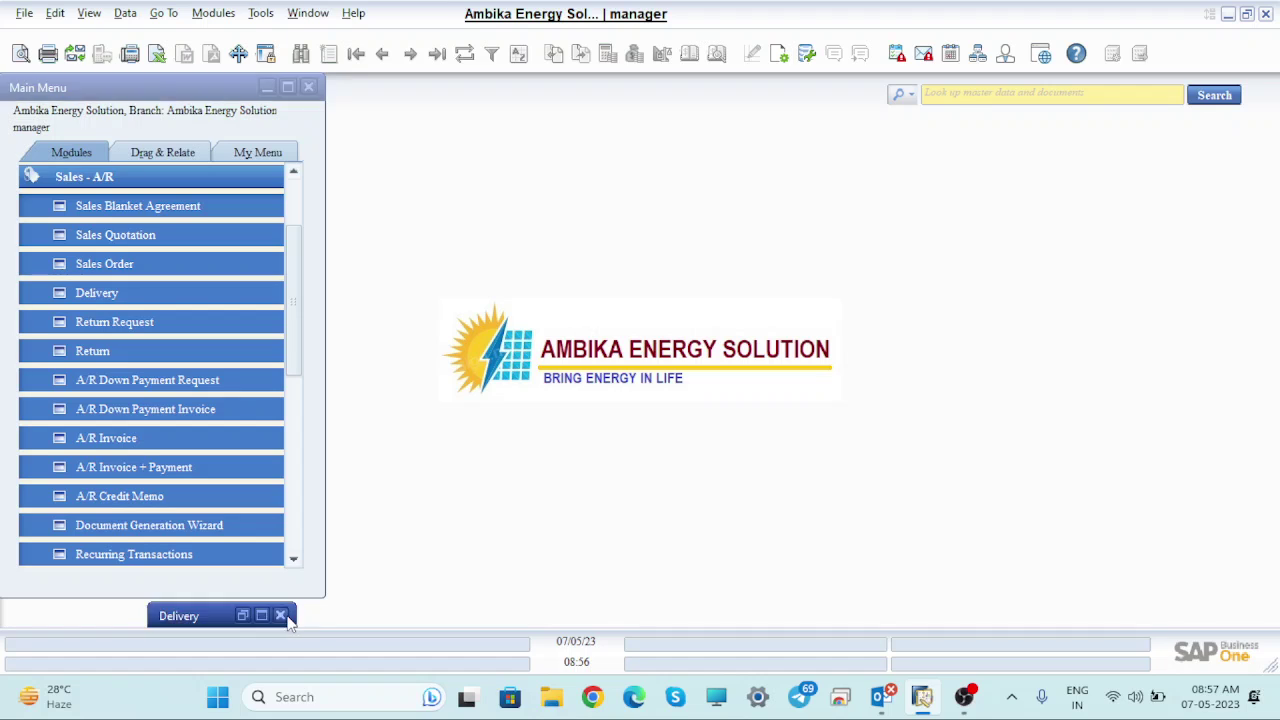
click(282, 616)
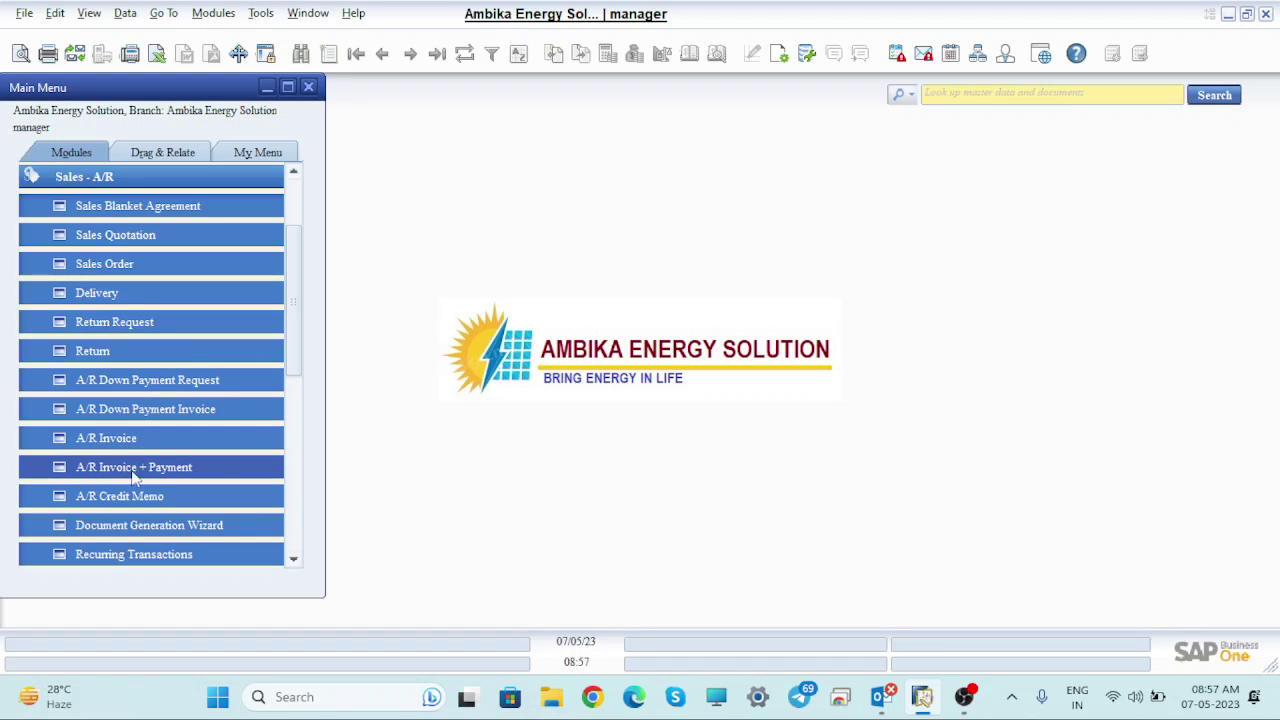
- Switch from the Sales - A/R module to Purchasing - A/P and try to open Goods Receipt PO, dismissing the system message
click(40, 178)
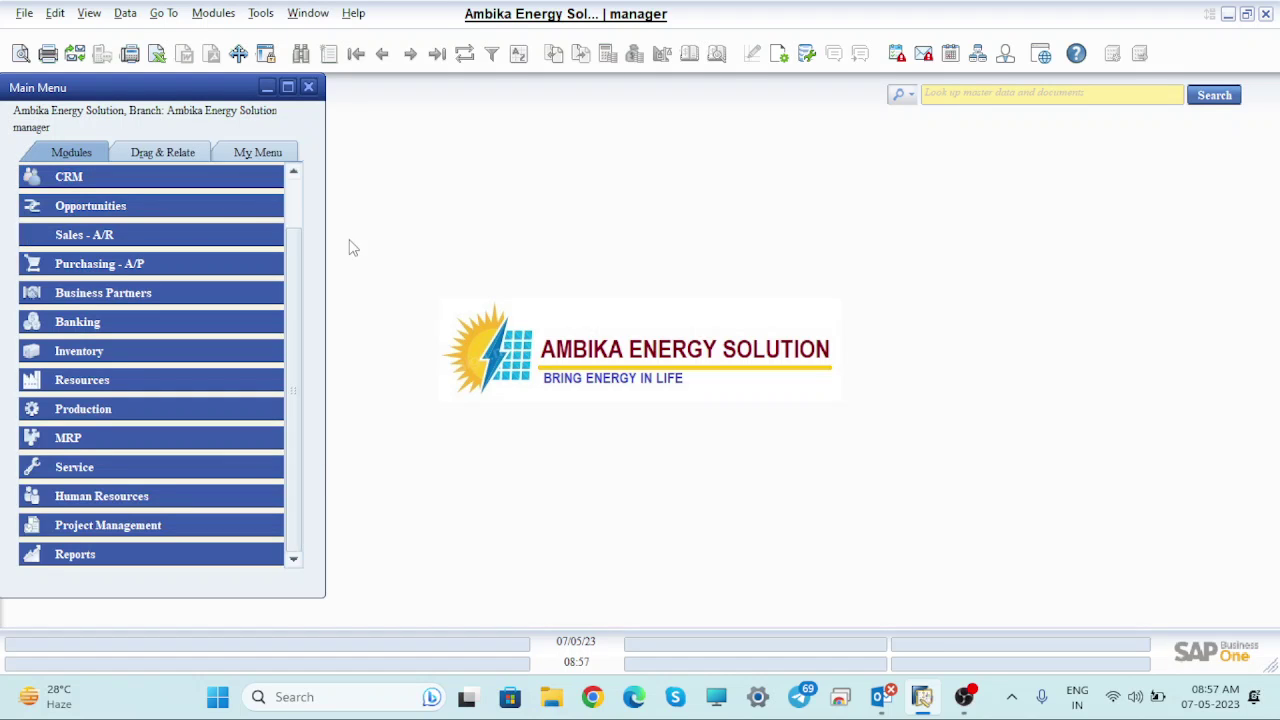
click(112, 264)
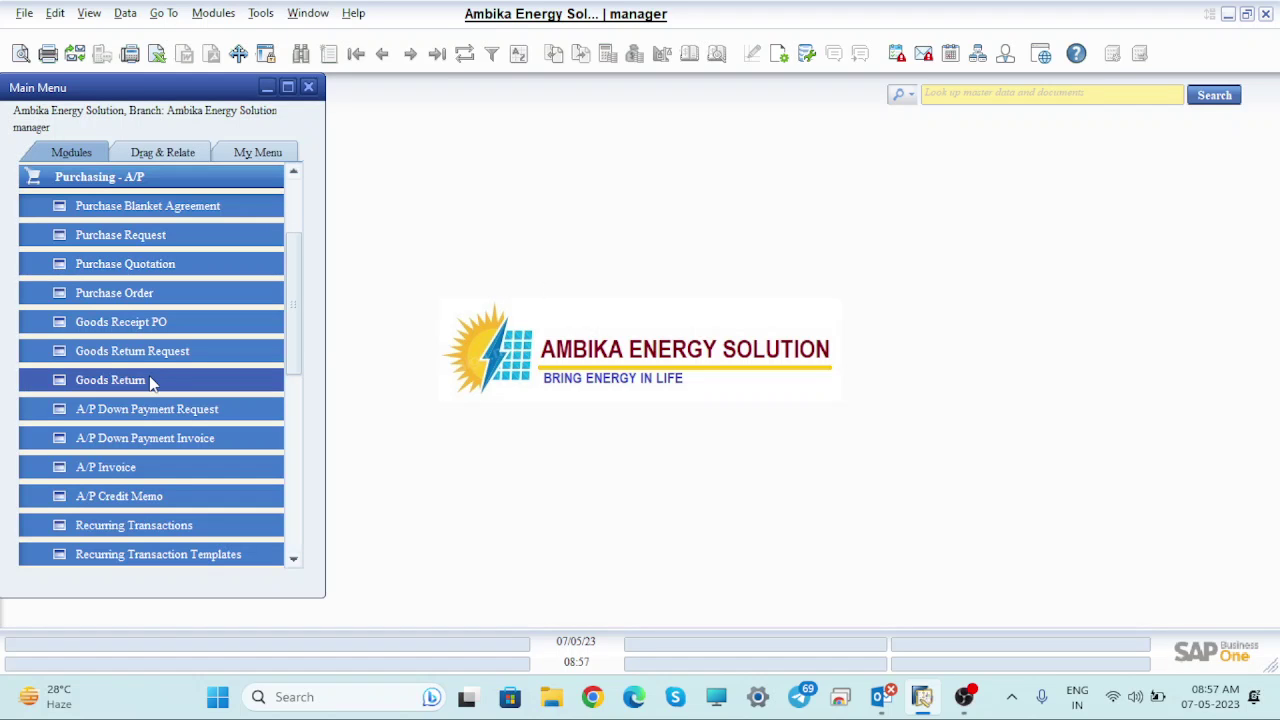
click(143, 326)
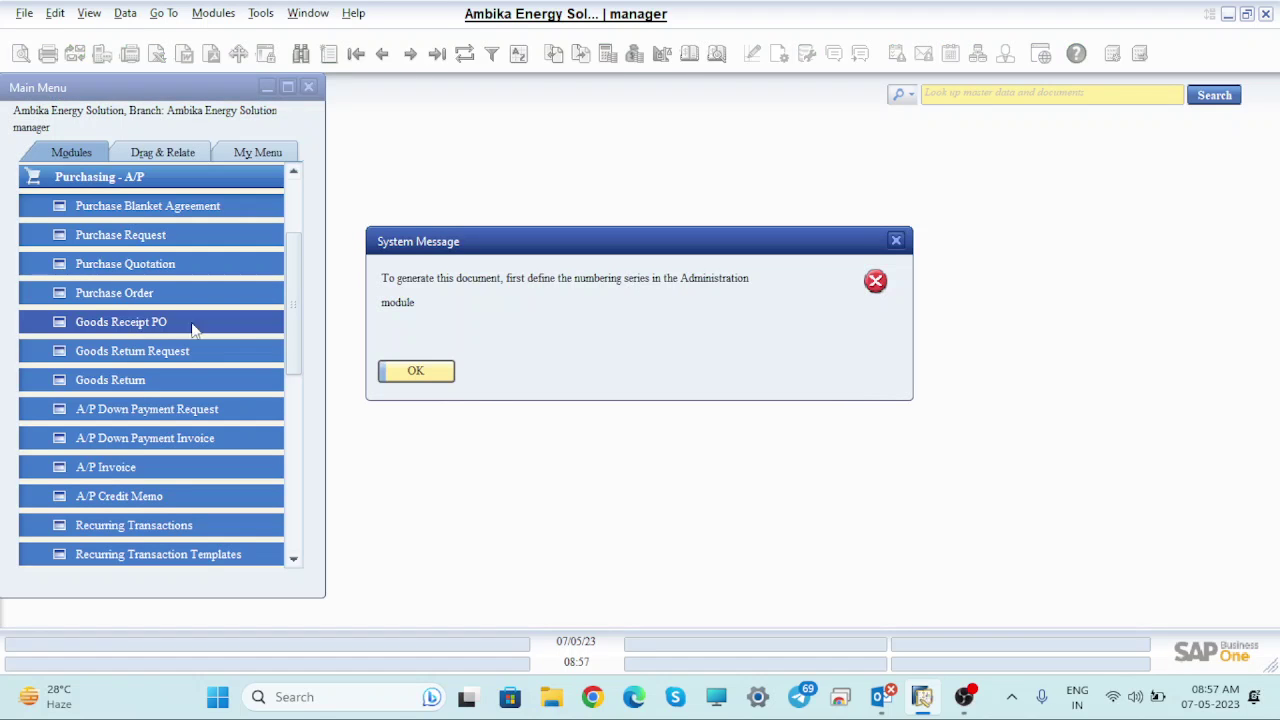
click(428, 372)
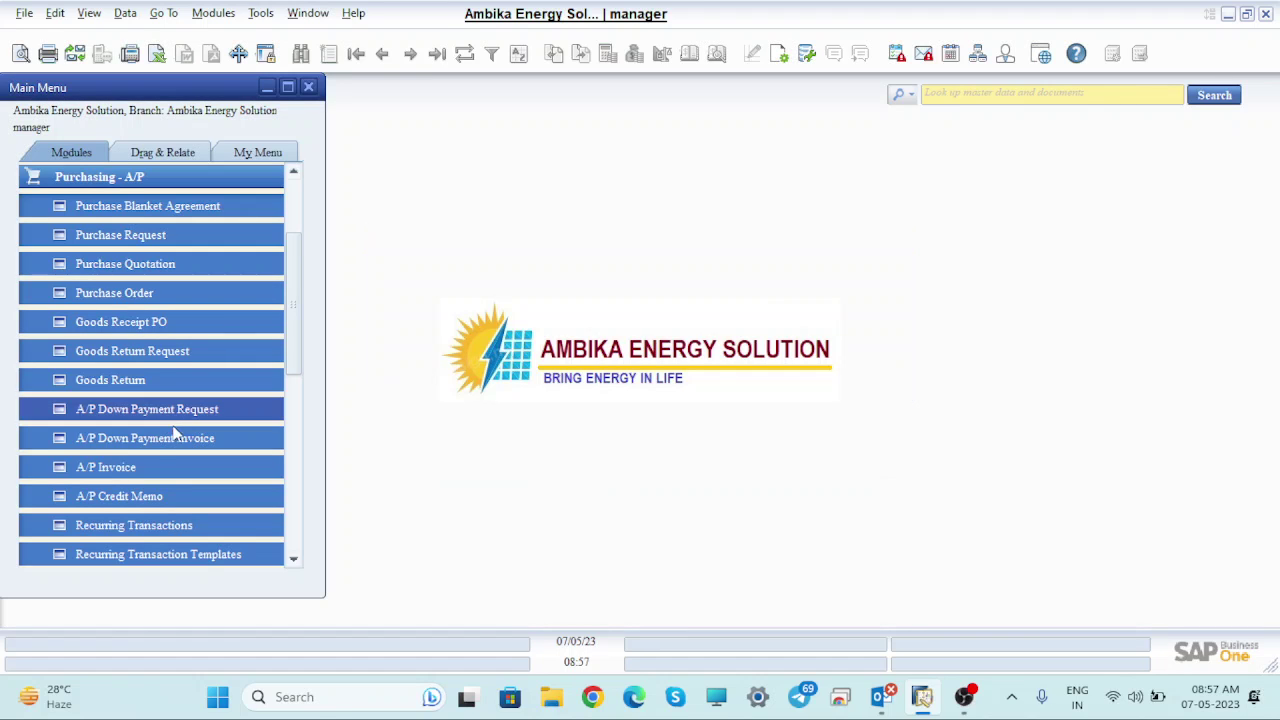
- Open the A/P Invoice form, check which actions the APINV 8 cancellation document offers, and go to the preceding invoice
click(131, 466)
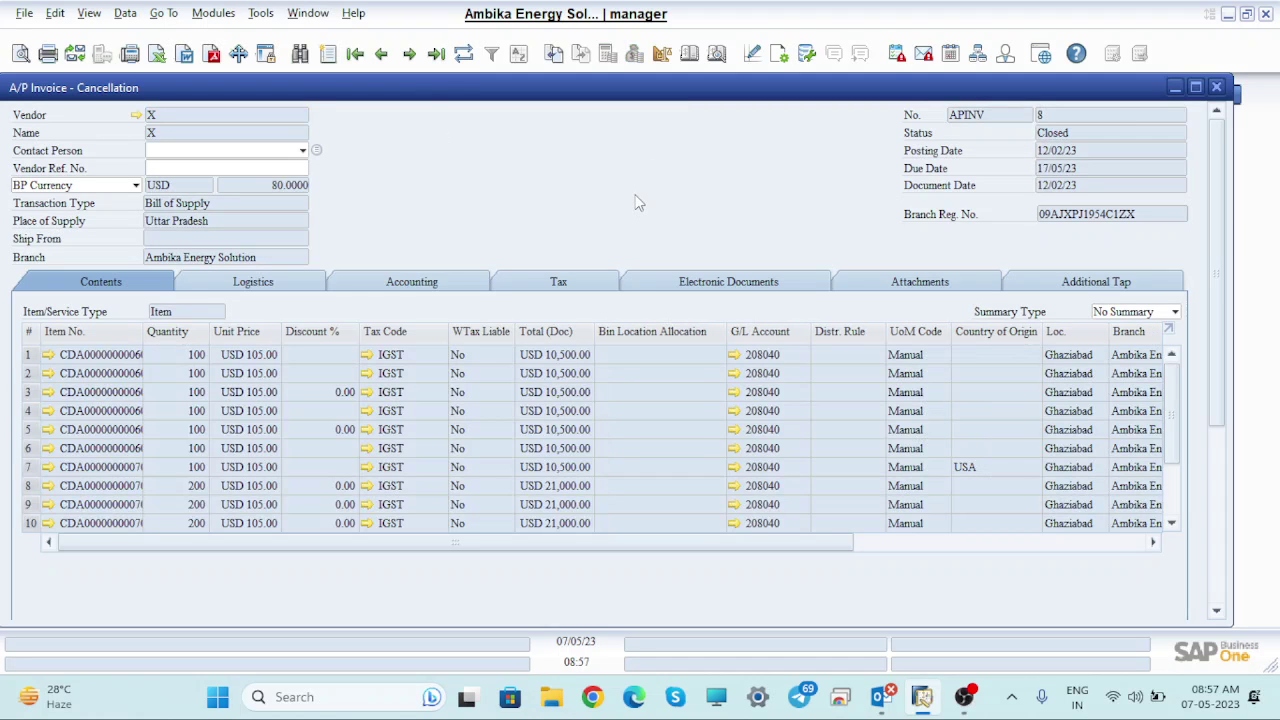
right_click(535, 147)
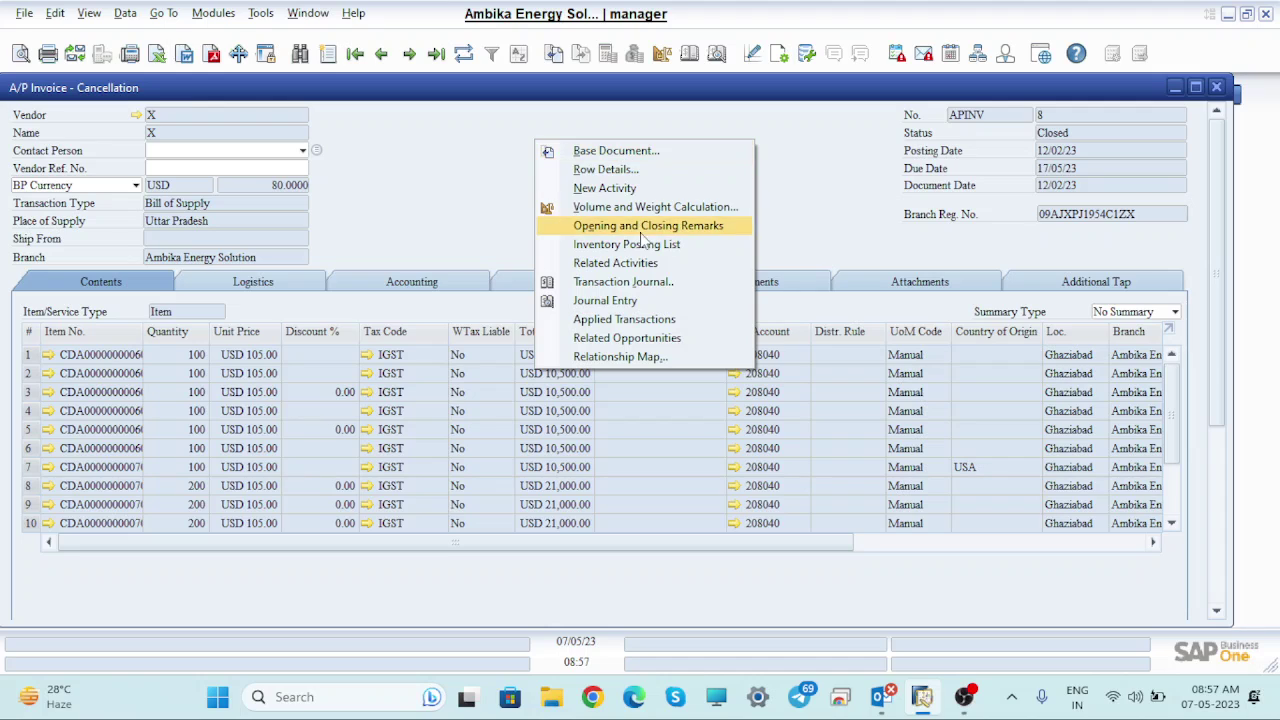
click(816, 178)
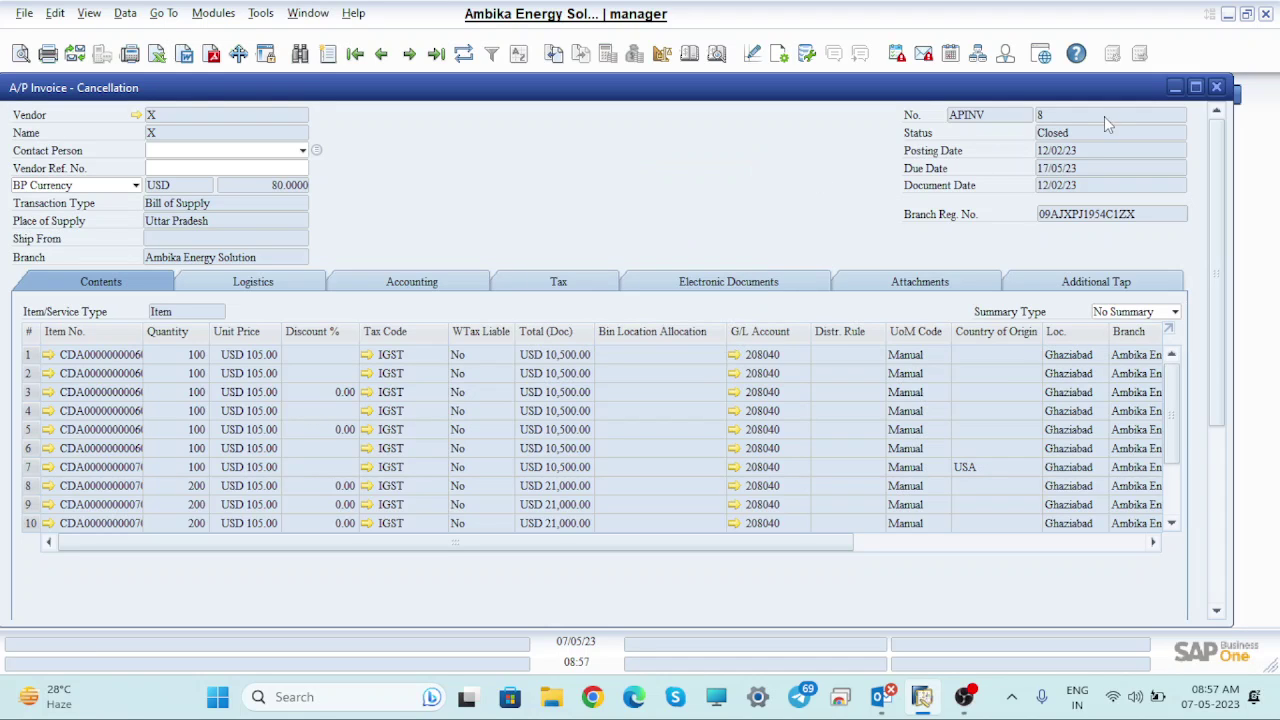
click(385, 54)
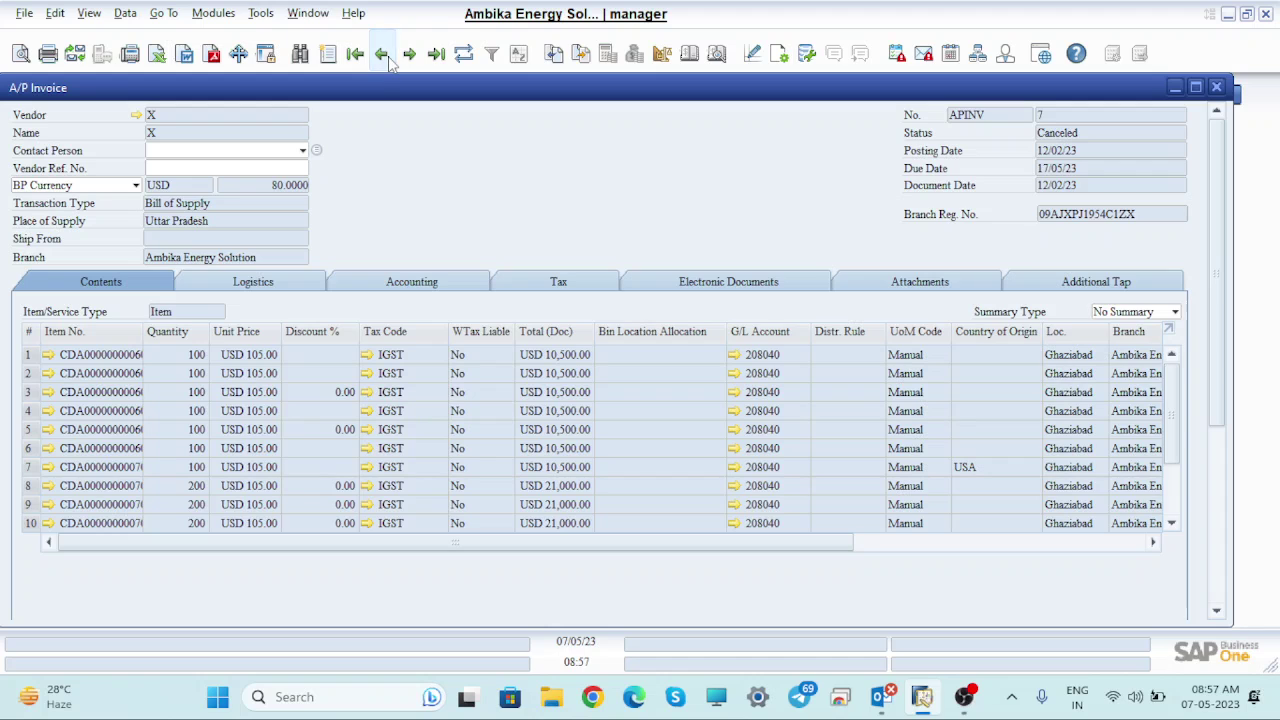
- Try to duplicate A/P invoice 7 without a reference or a G/L account update, then close the exchange rates and the invoice
right_click(468, 188)
click(550, 192)
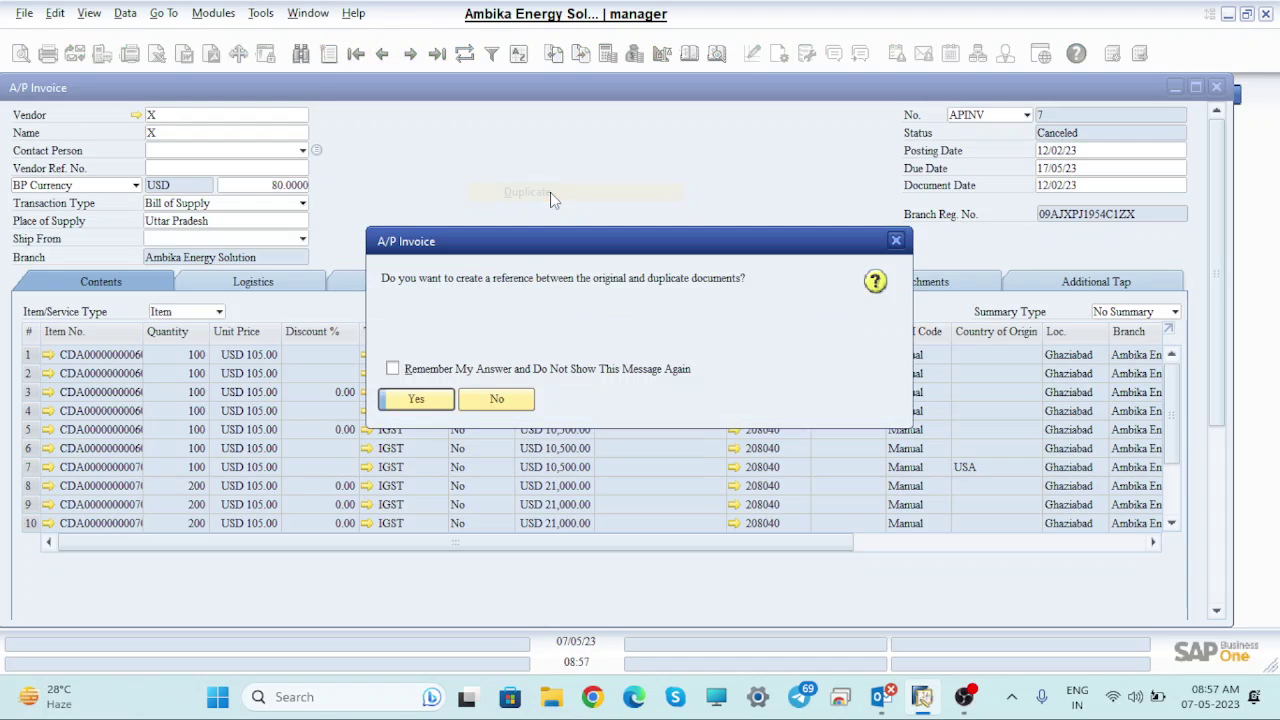
click(494, 399)
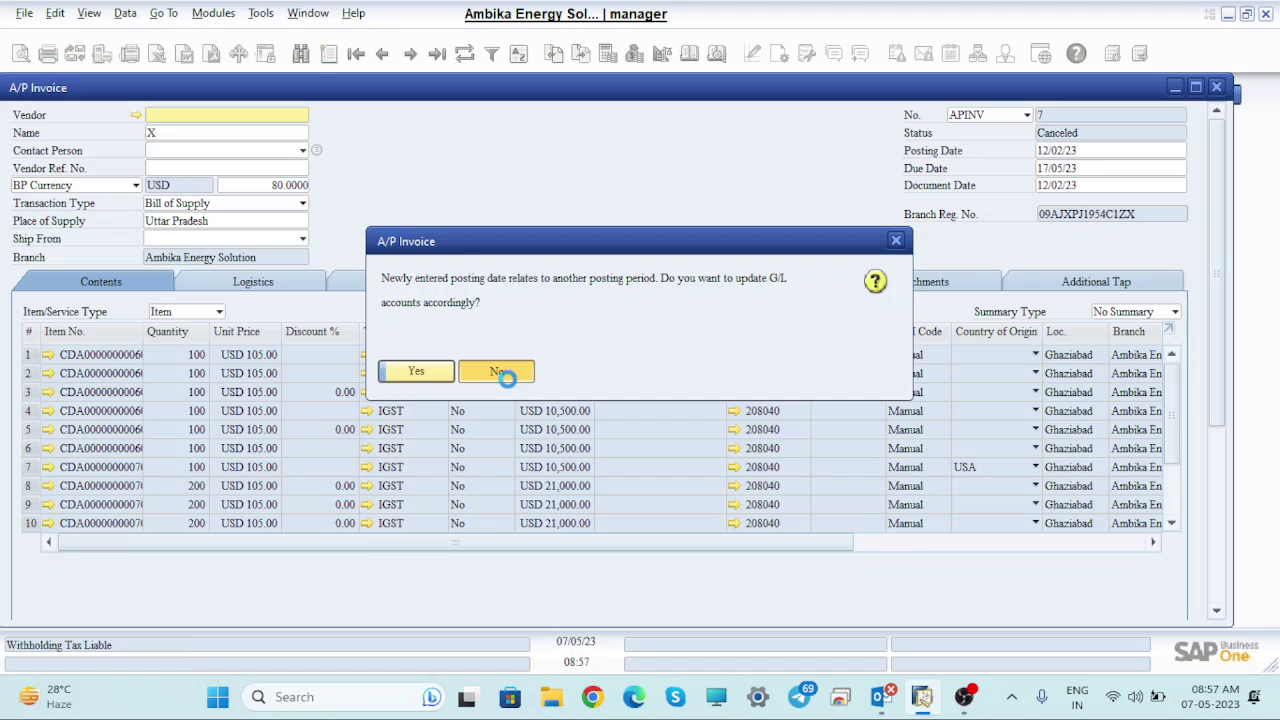
click(503, 375)
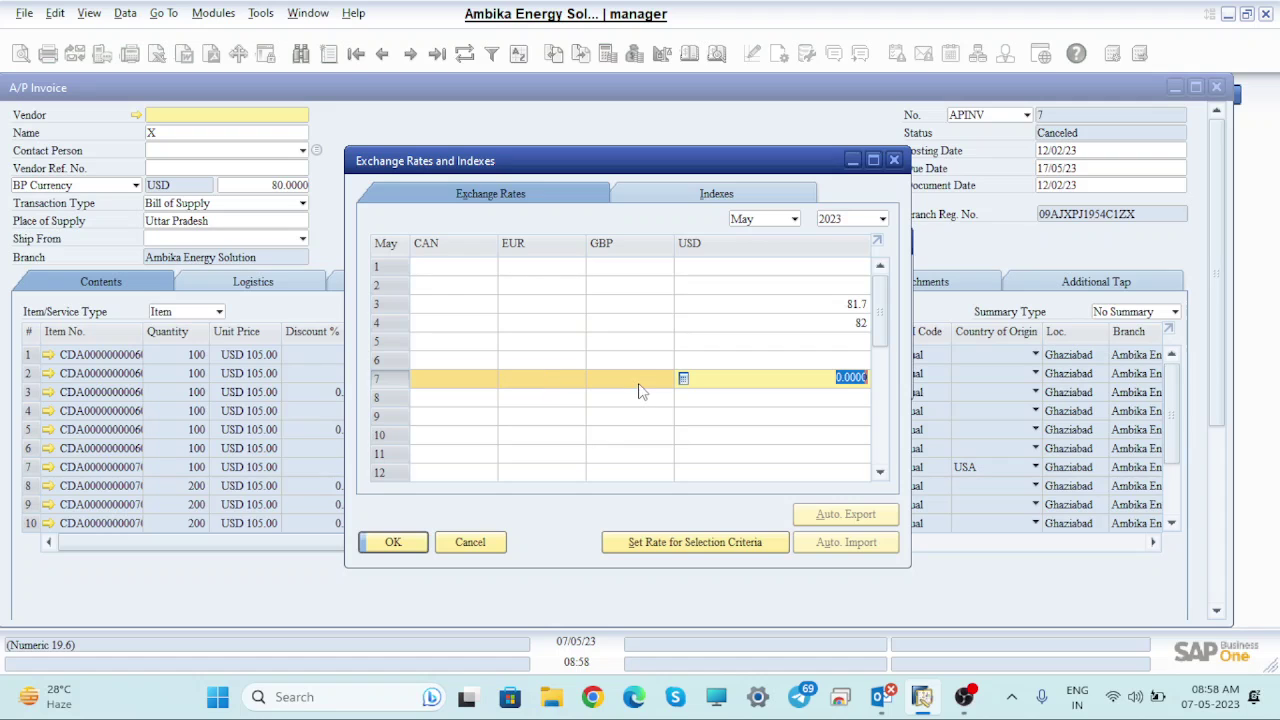
click(894, 161)
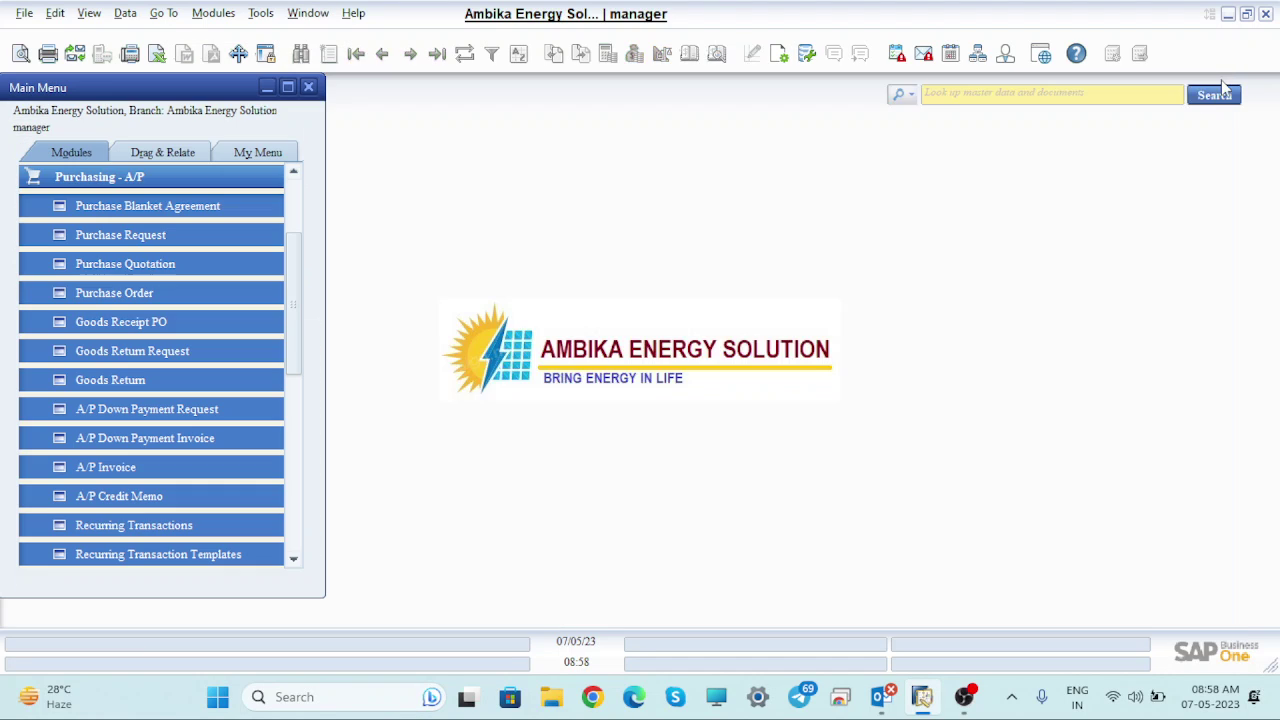
click(1216, 87)
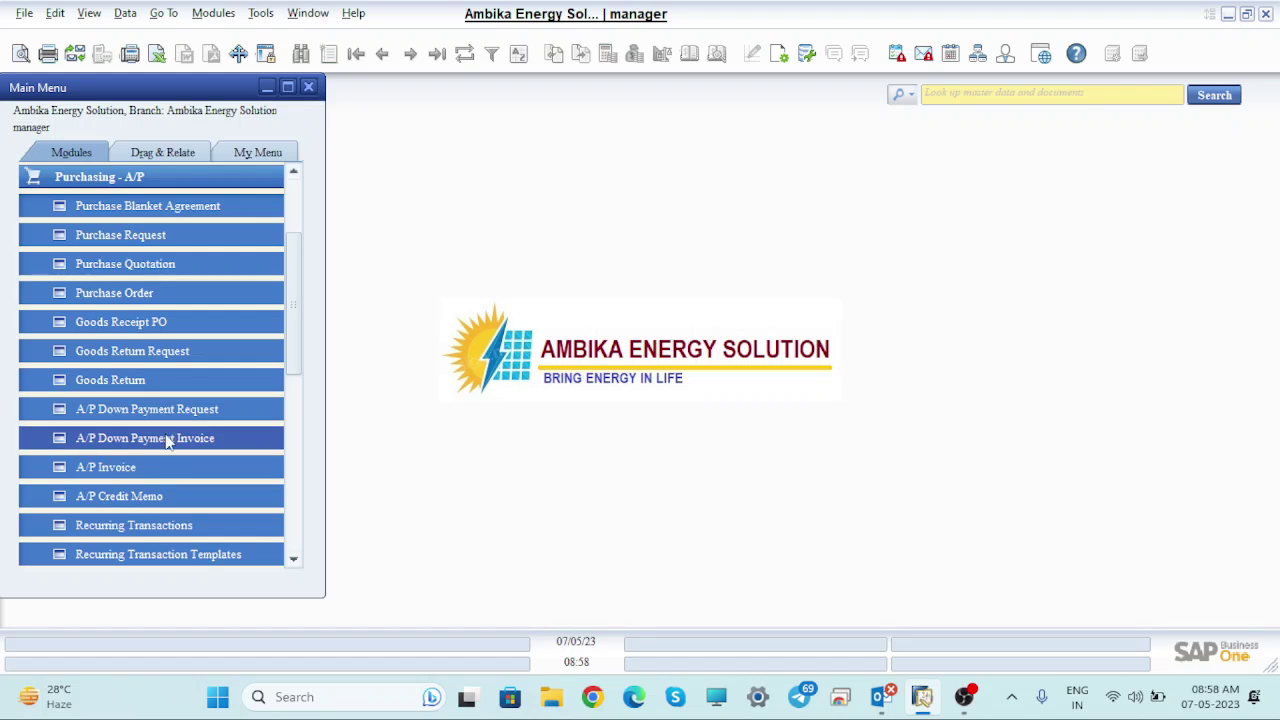
- Start a new A/P invoice and choose the vendor War01 (Waaree)
click(150, 467)
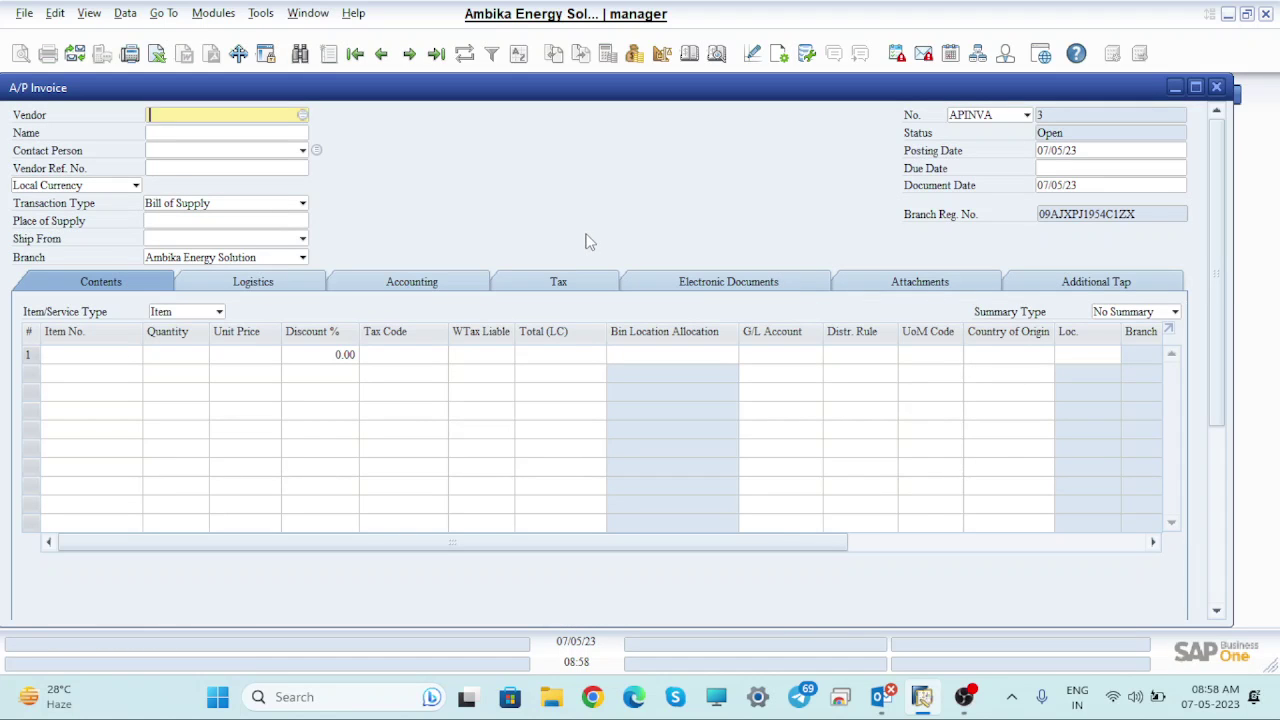
key(Tab)
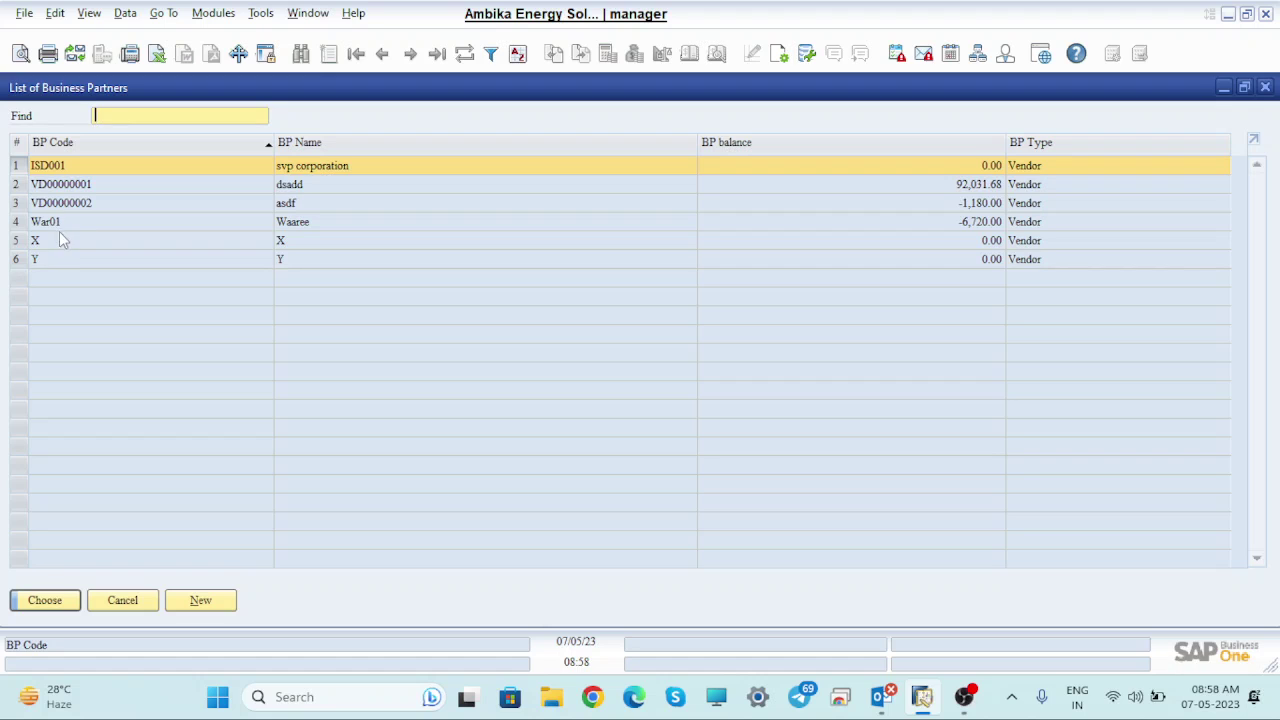
click(58, 222)
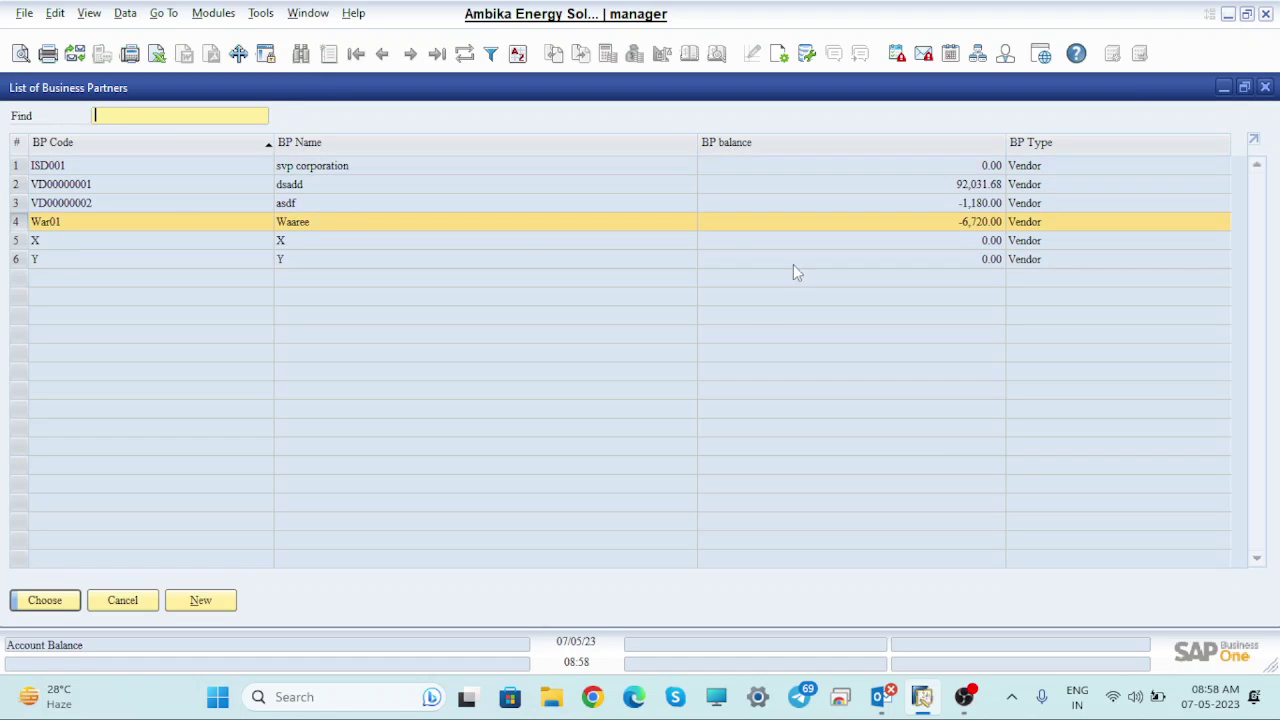
click(45, 600)
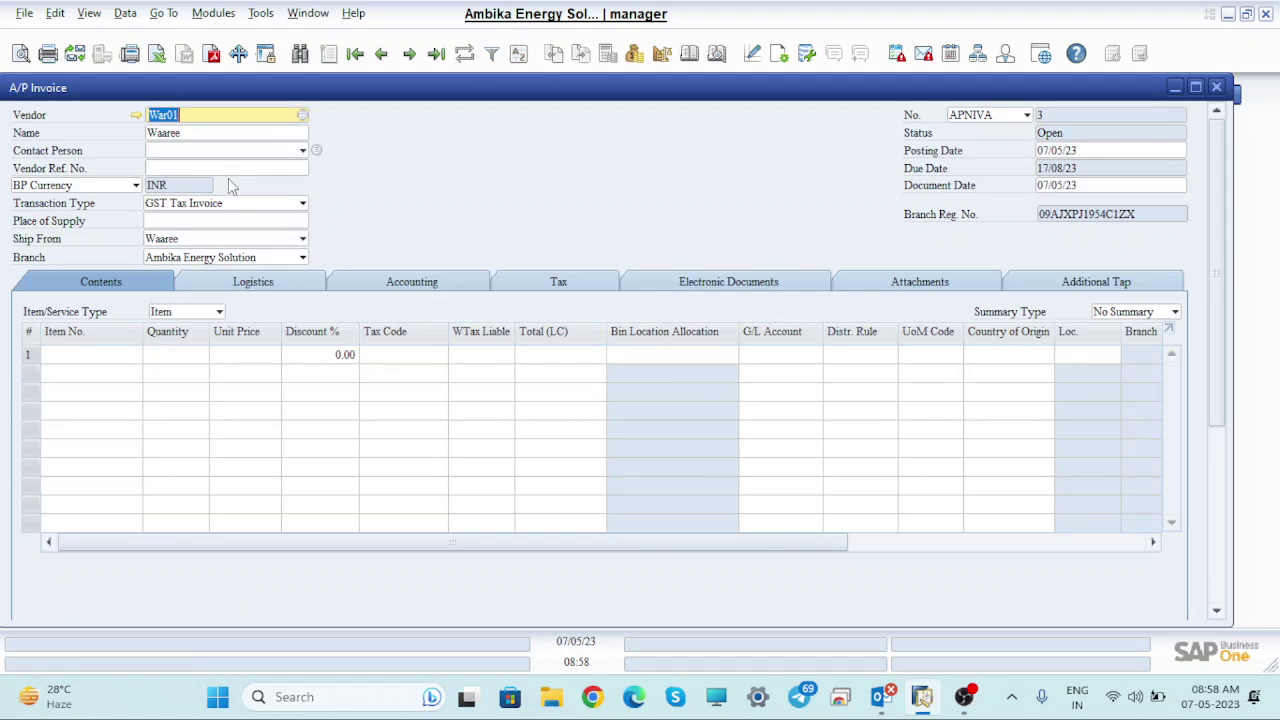
- Add the Laptop Screen, Laptop Battery and Laptop items together as lines of the A/P invoice
click(122, 353)
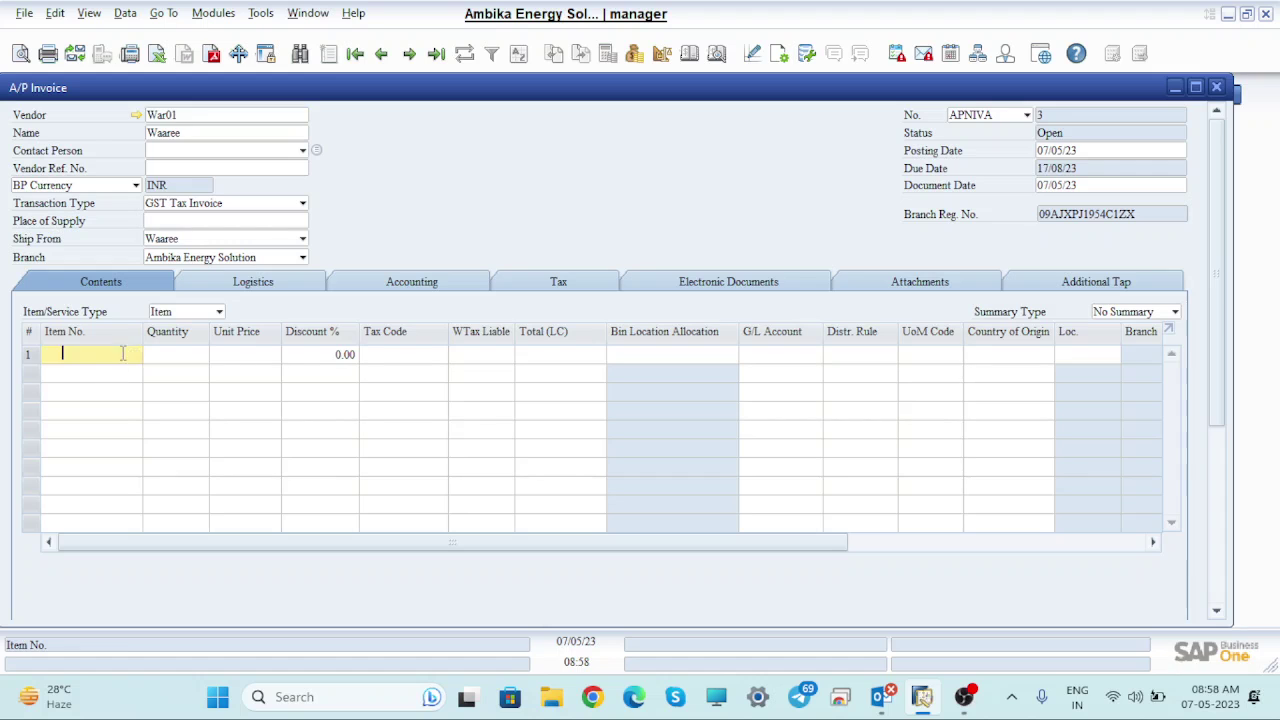
key(Tab)
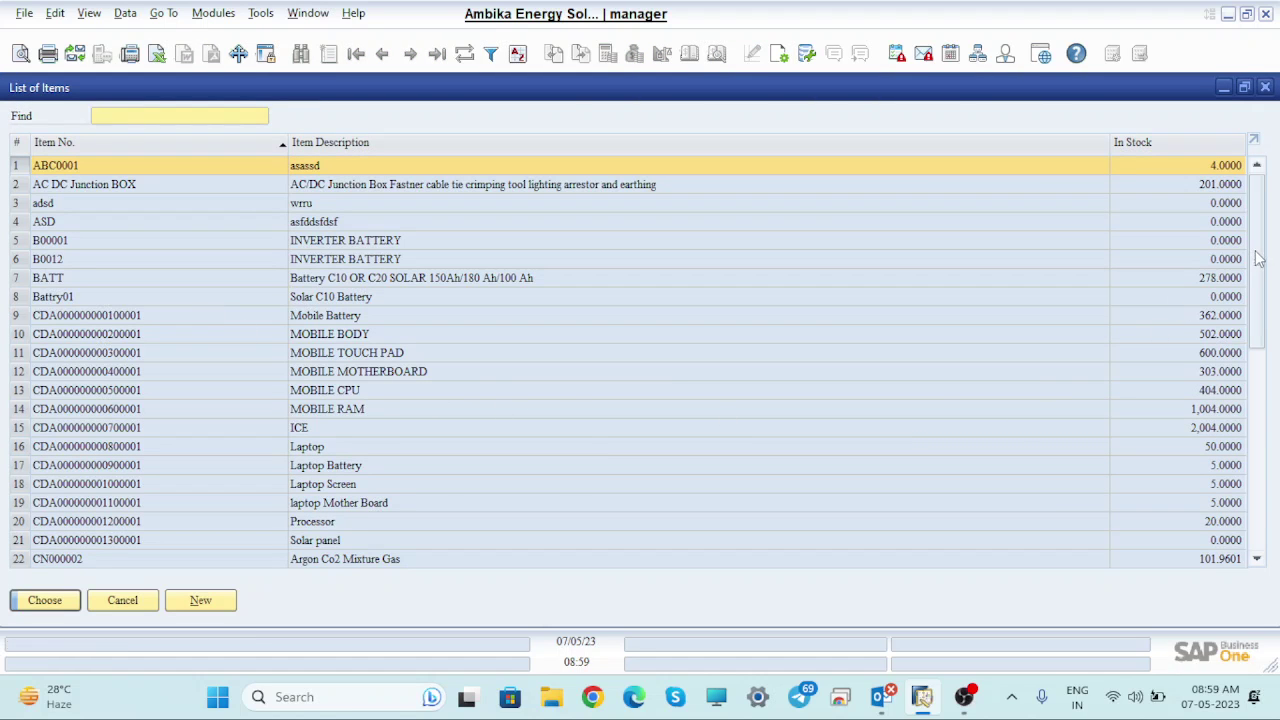
scroll(1258, 258, down, 2)
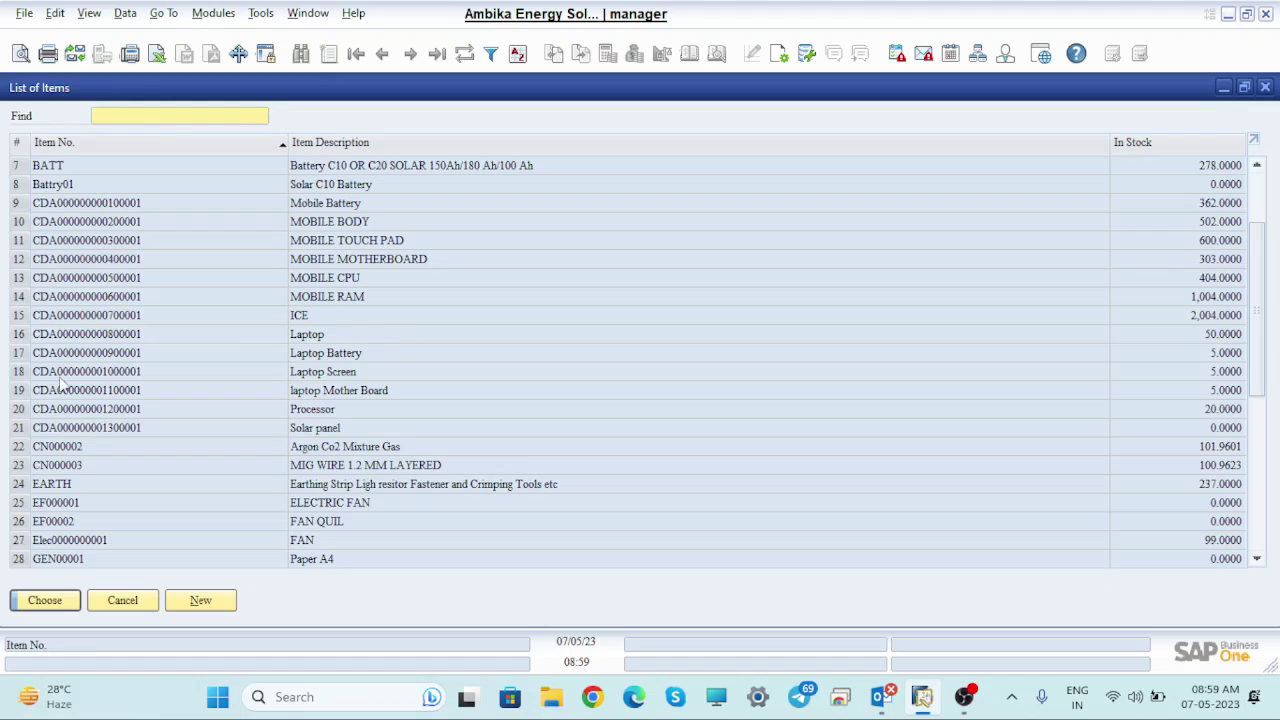
click(68, 377)
drag(68, 377, 90, 336)
click(62, 600)
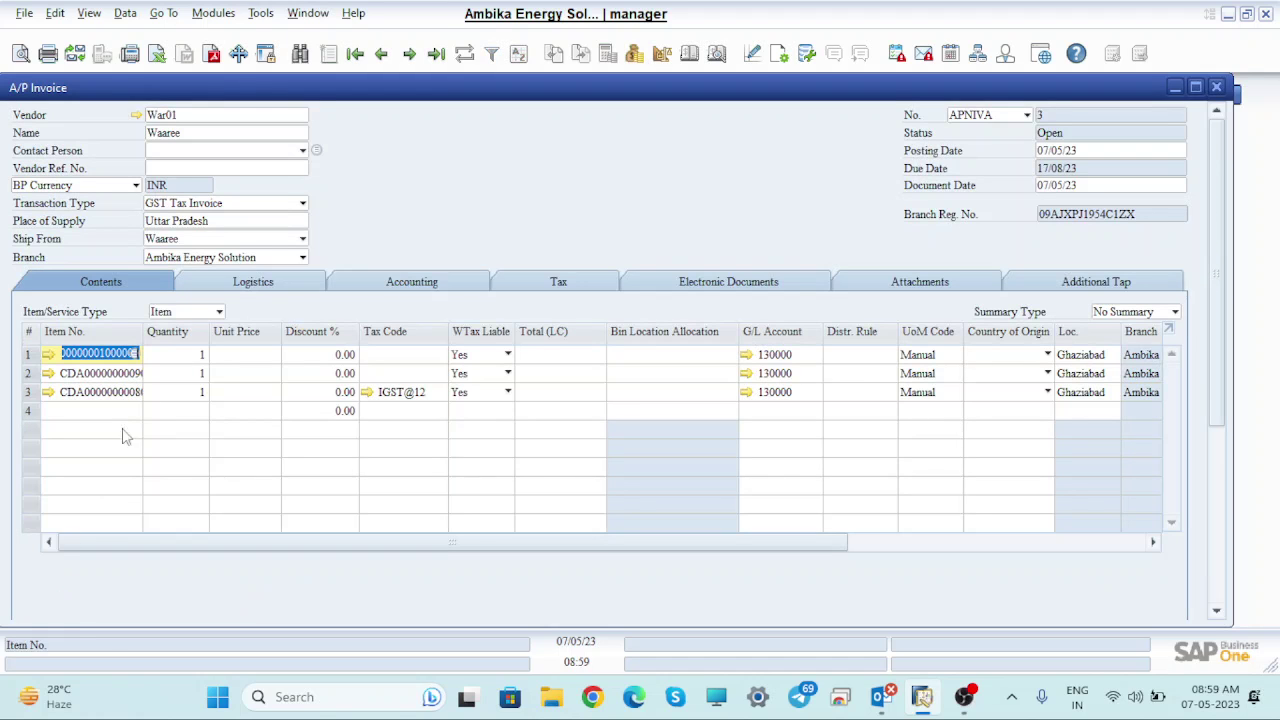
- Set the quantity to 3 on each of the three item lines
click(198, 358)
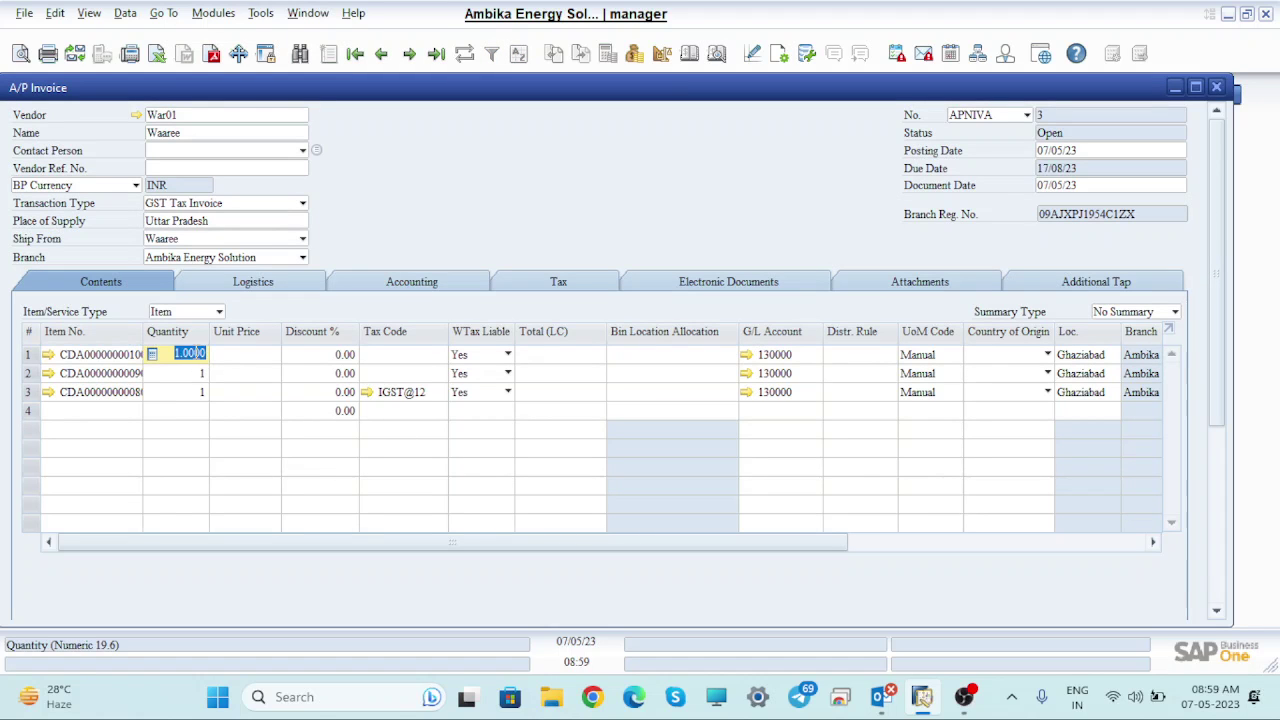
text(3)
click(191, 375)
text(3)
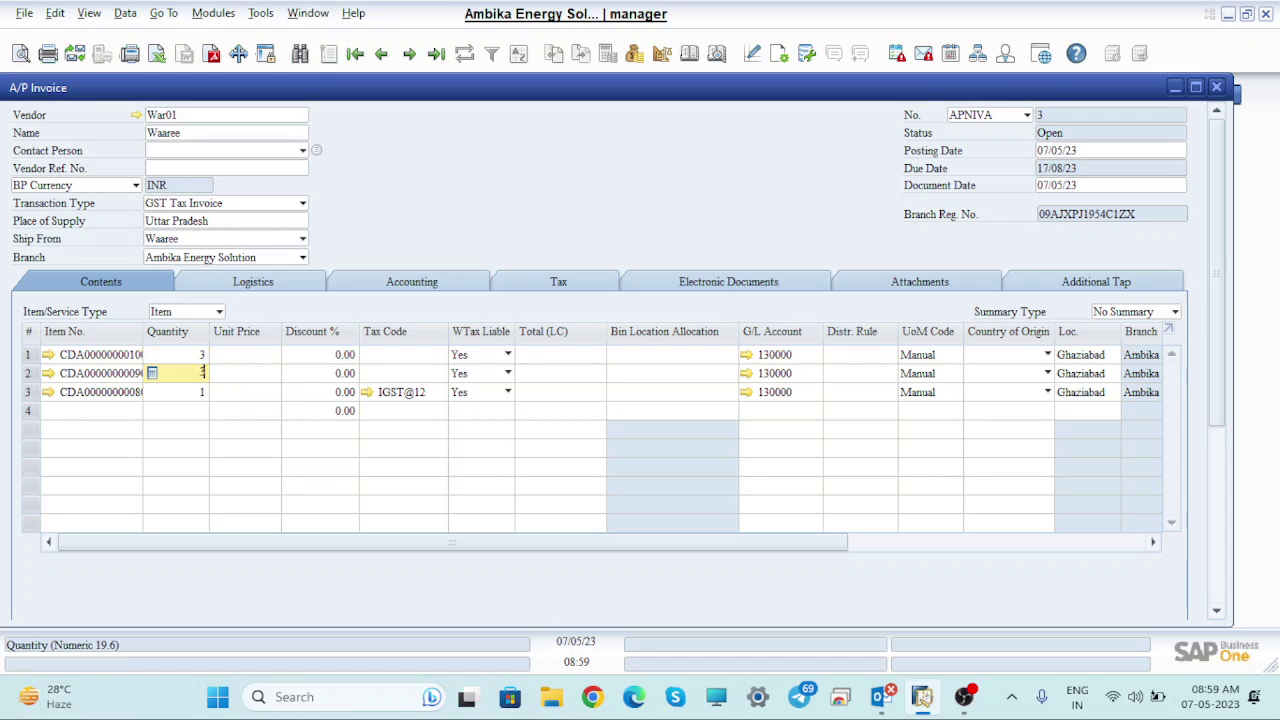
click(198, 392)
text(3)
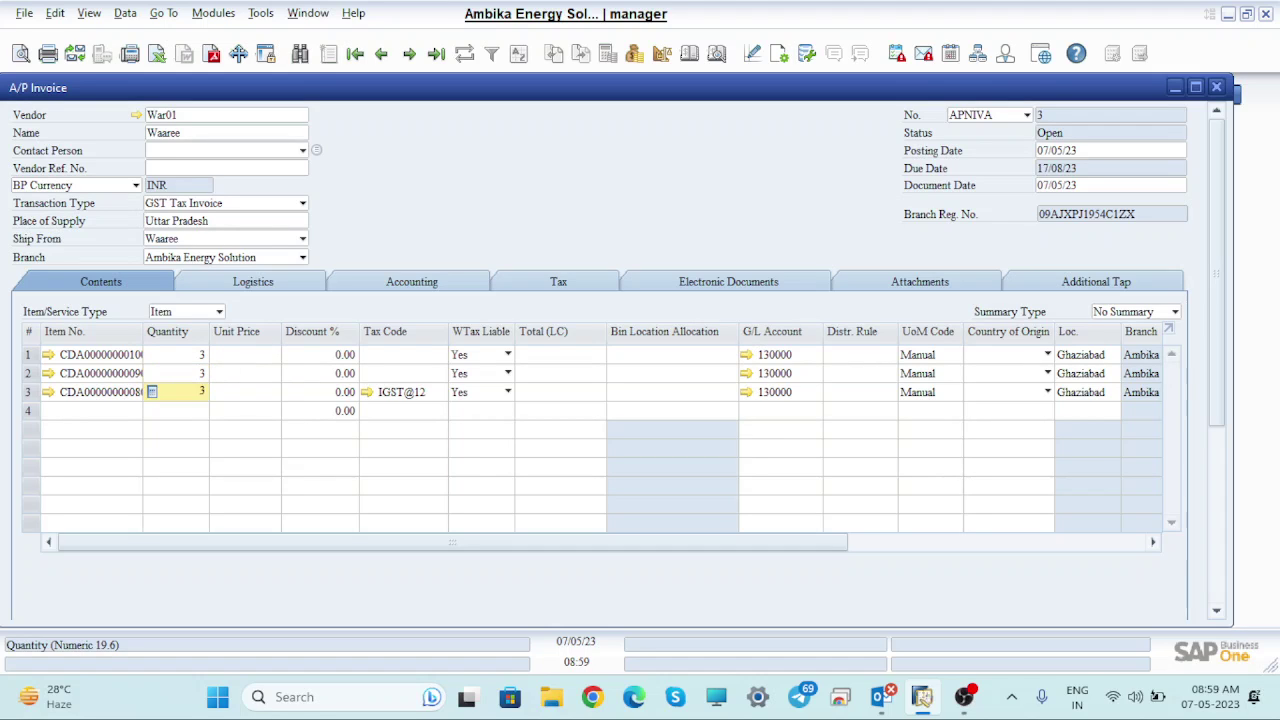
- Enter unit prices of 200 for the first two item lines and 300 for the third
click(269, 354)
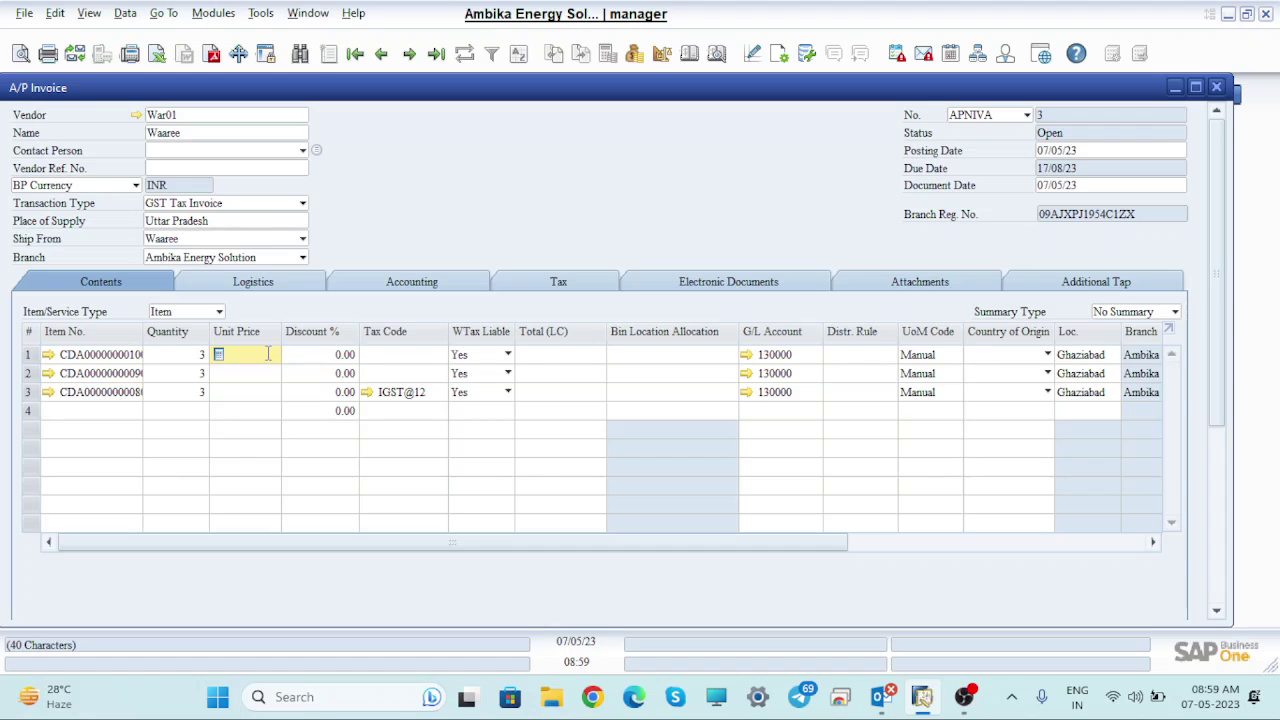
text(200)
click(250, 373)
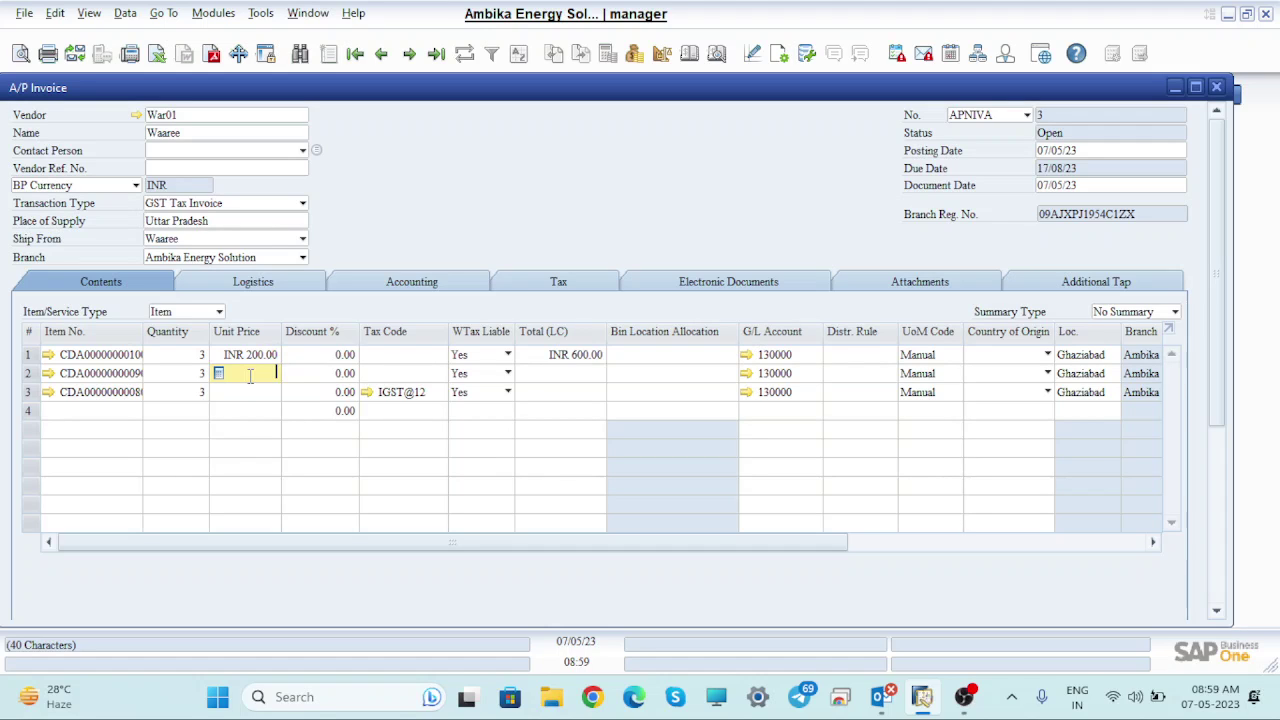
text(200)
click(241, 392)
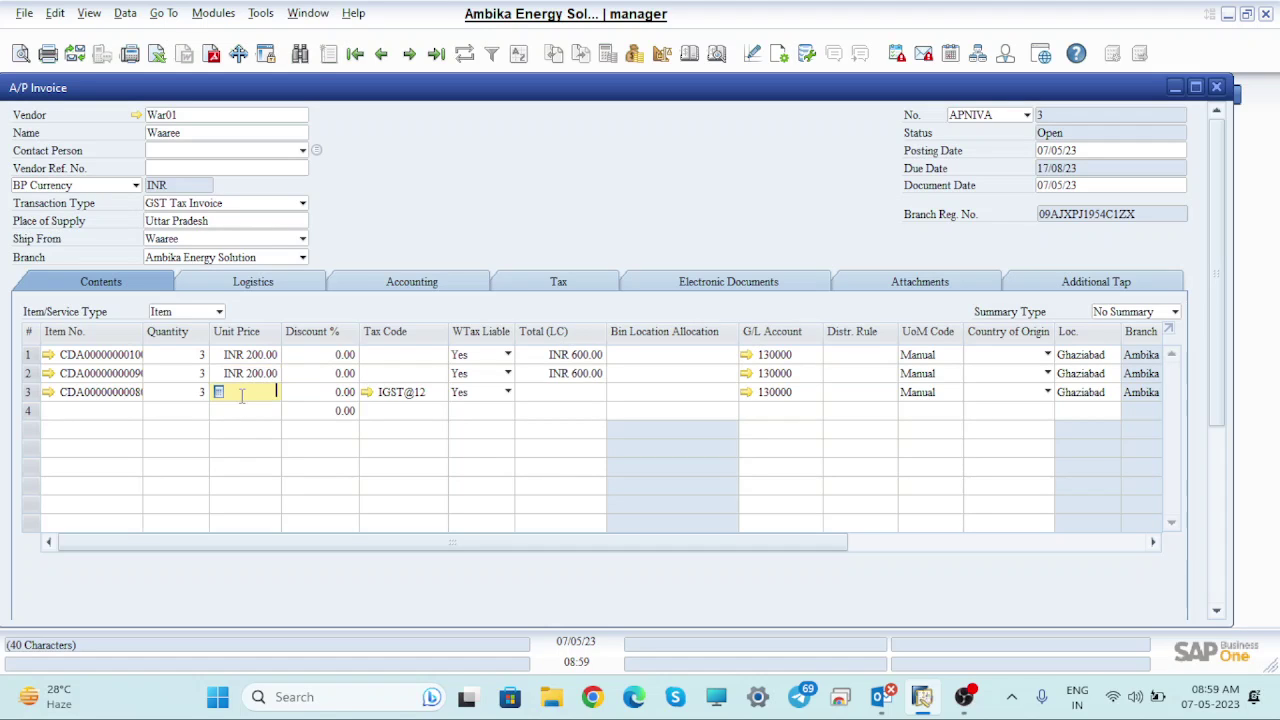
key(Tab)
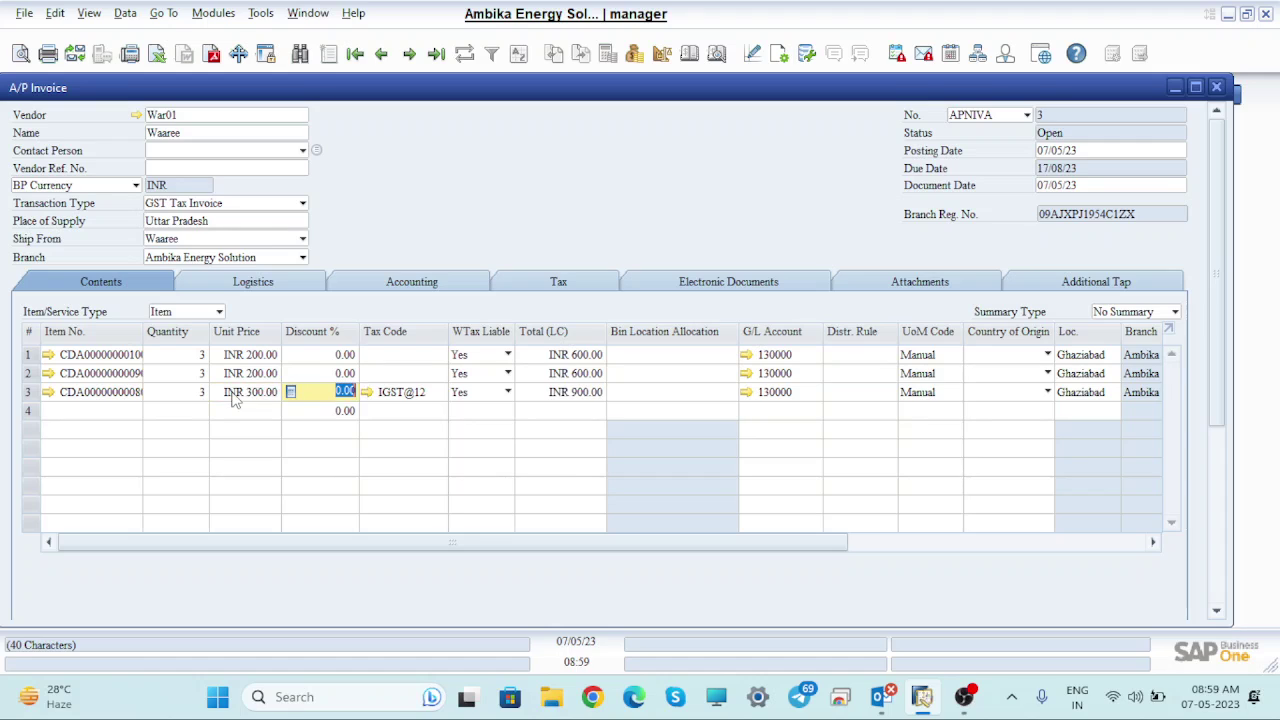
- Assign the tax code IGST@12 to the first and second item lines
click(438, 358)
click(440, 356)
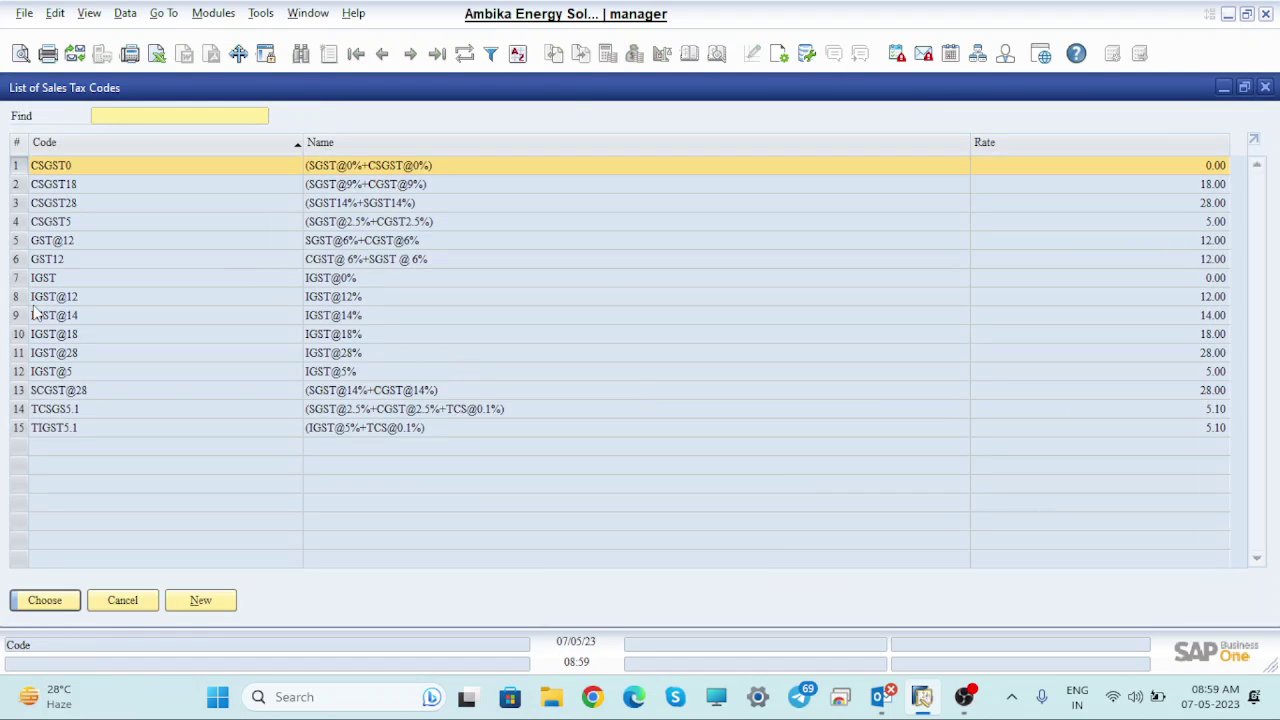
click(40, 300)
click(54, 606)
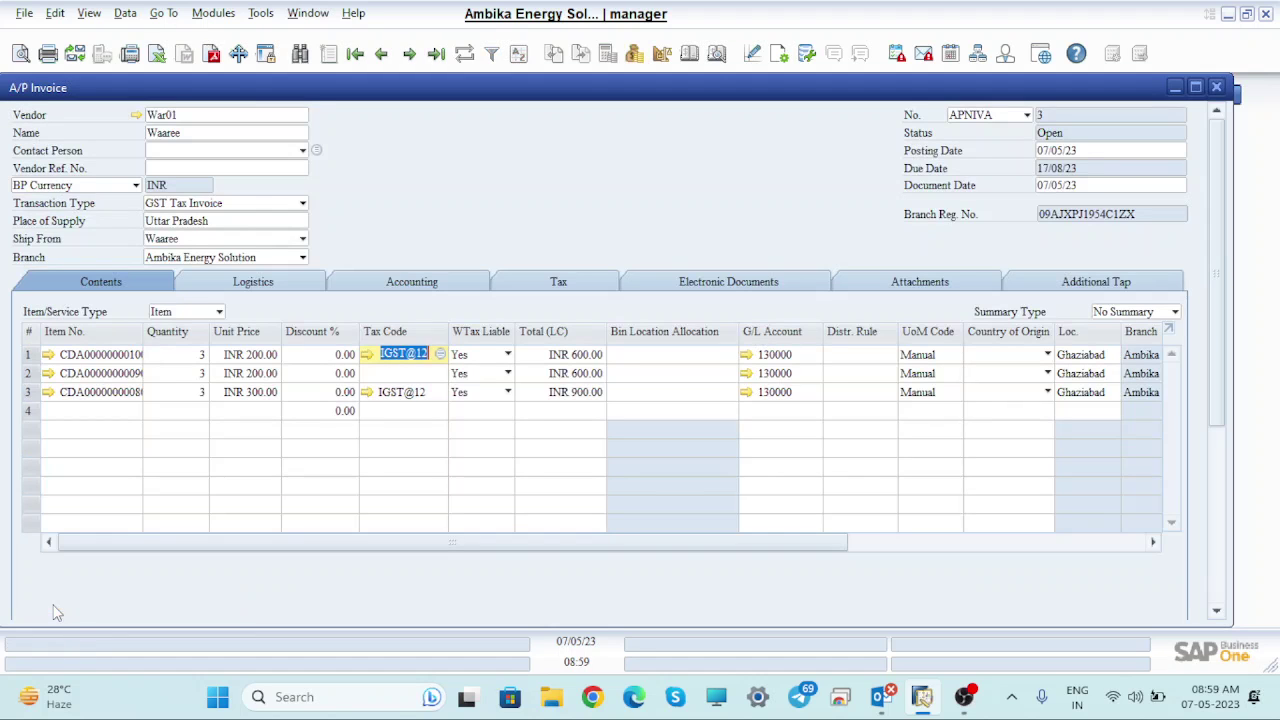
click(437, 374)
click(440, 374)
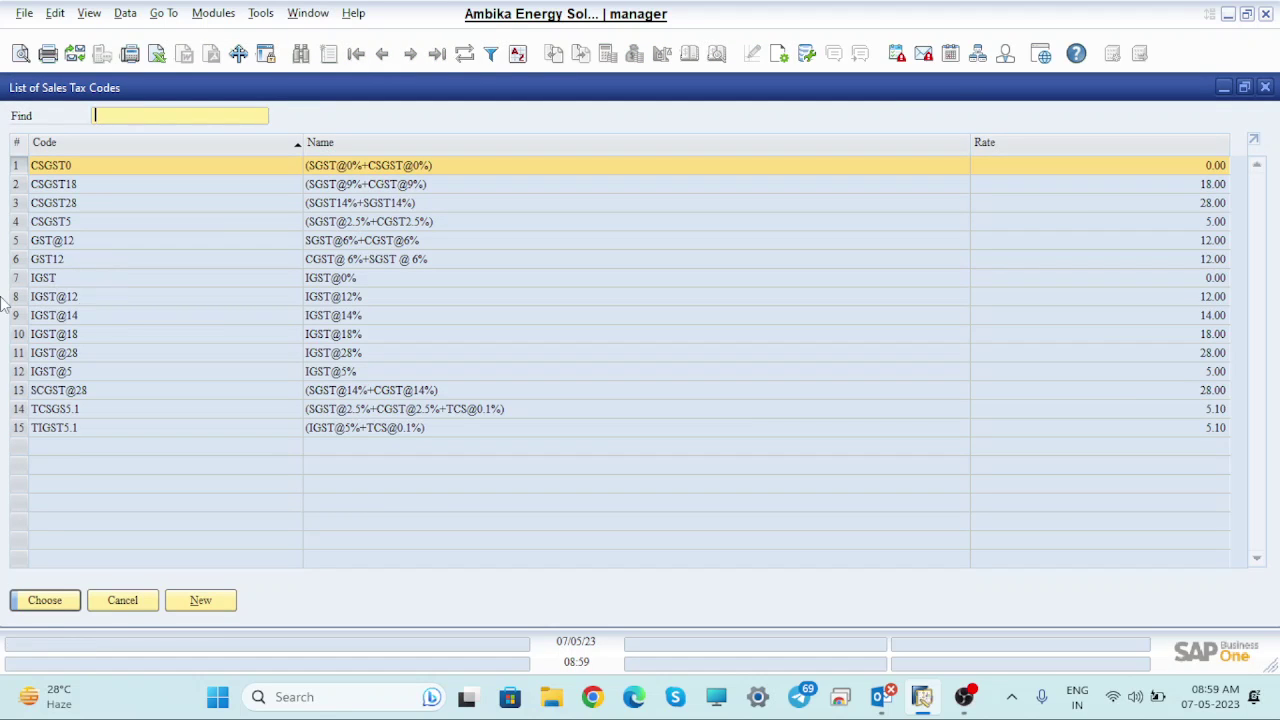
click(90, 300)
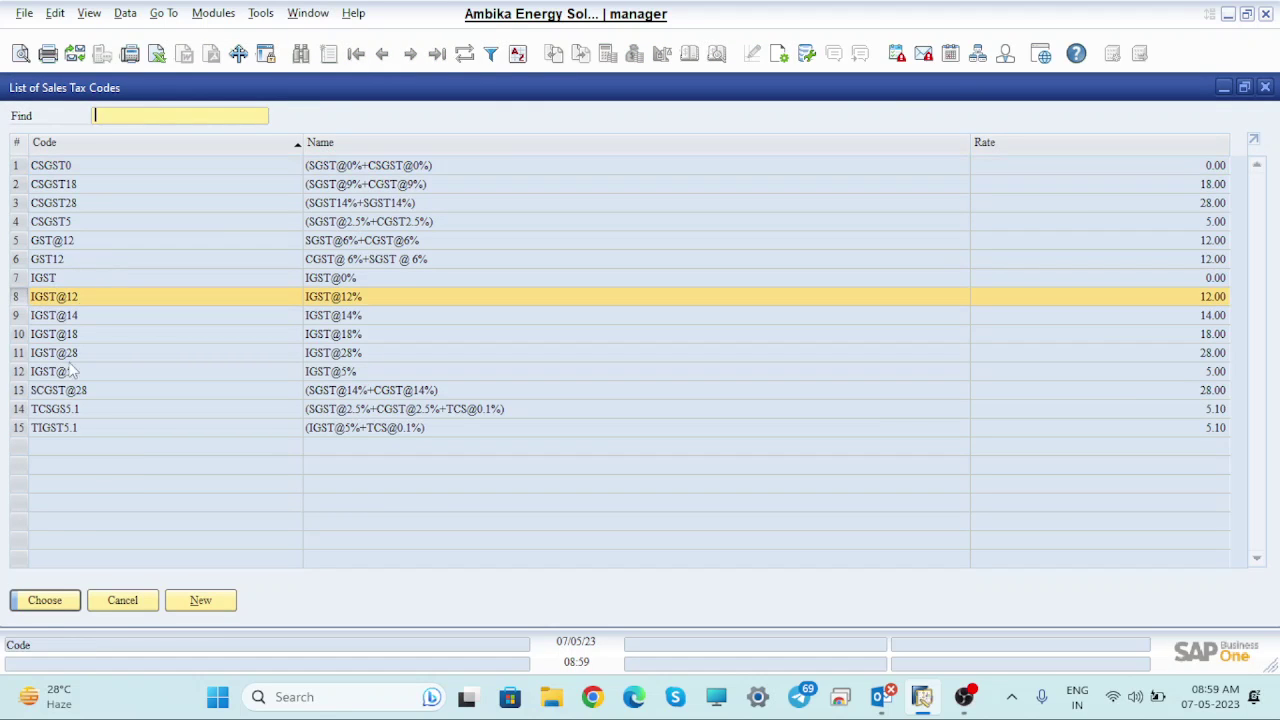
click(62, 603)
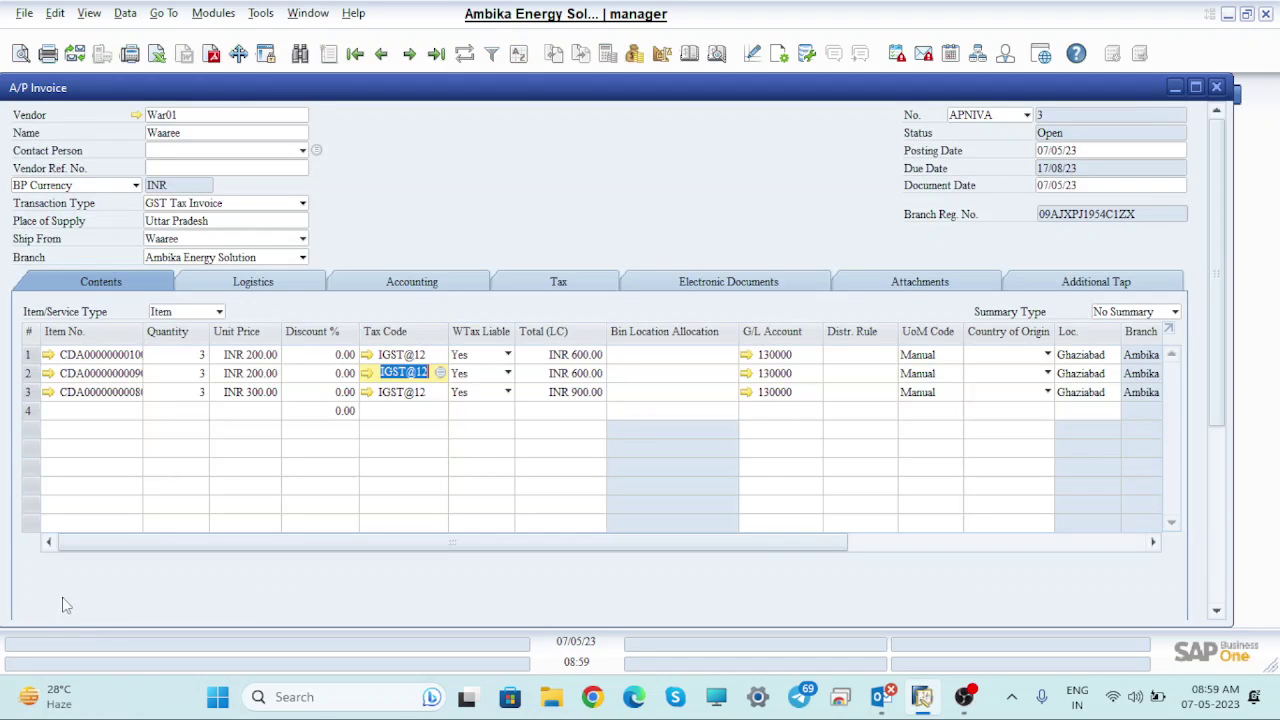
- Enter the vendor reference number 323424 and add the A/P invoice, accepting that it cannot be changed
click(199, 170)
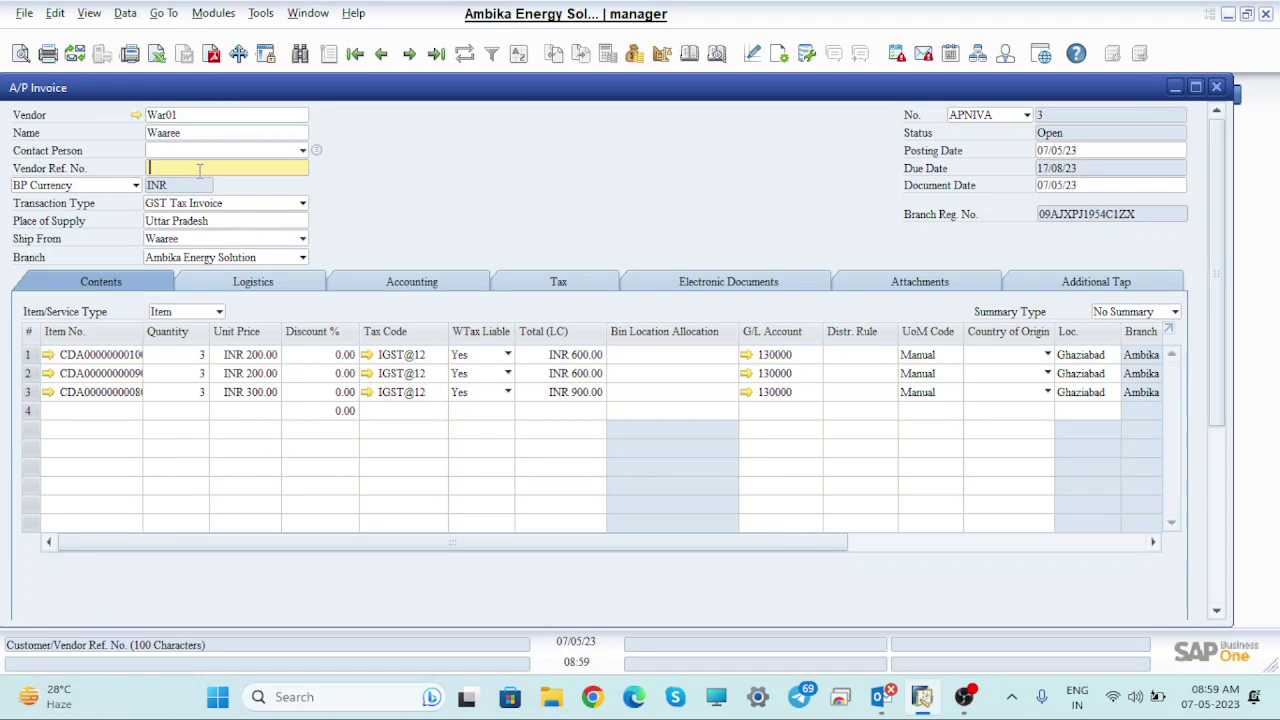
text(323424)
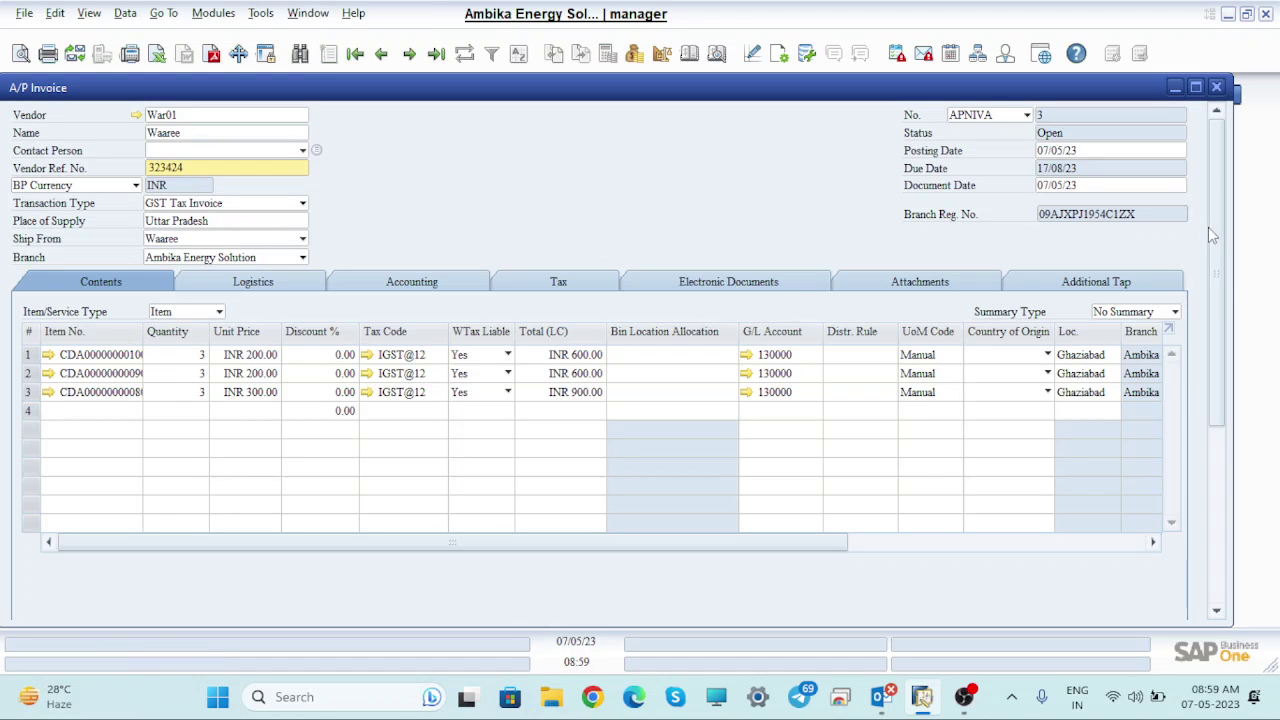
drag(1208, 227, 1212, 400)
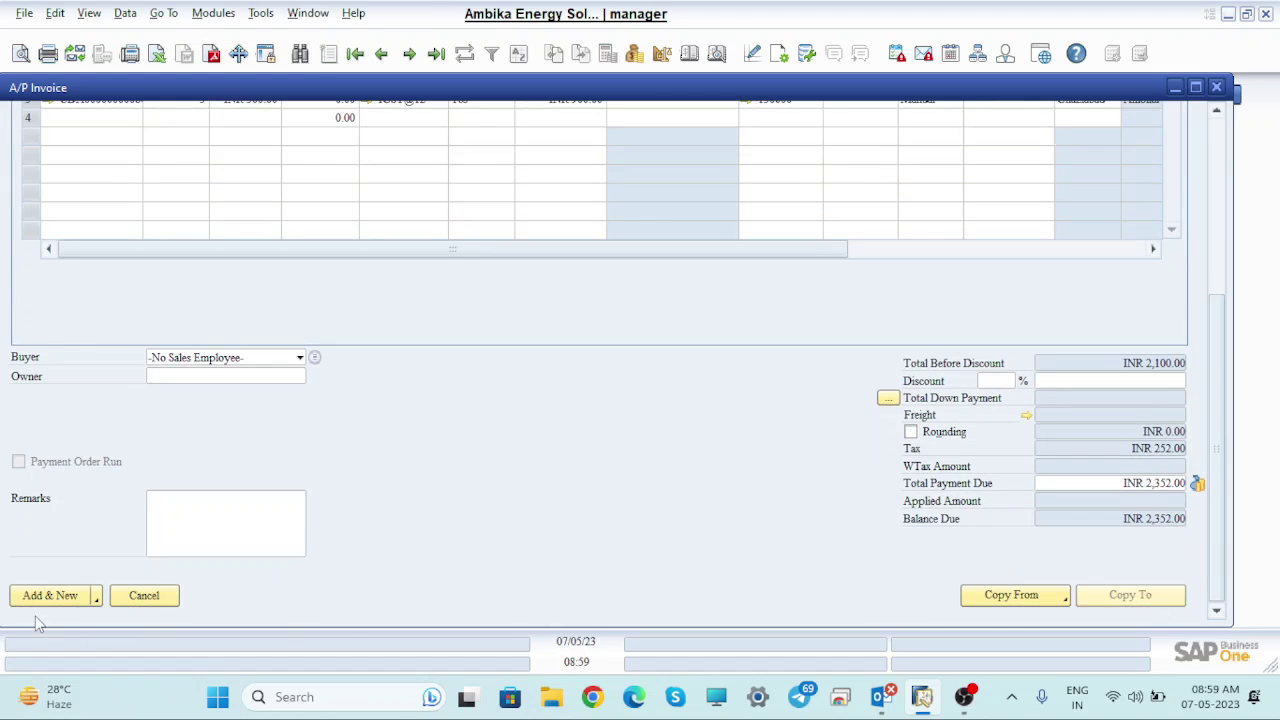
click(57, 600)
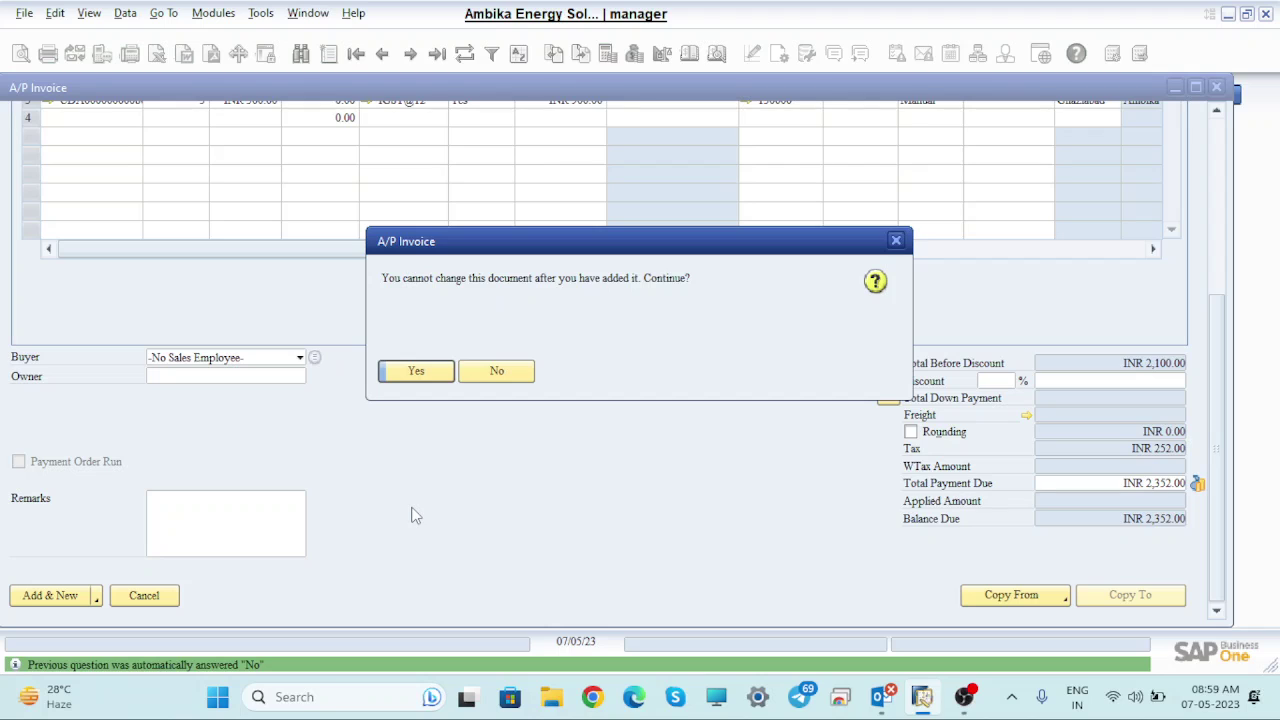
click(442, 368)
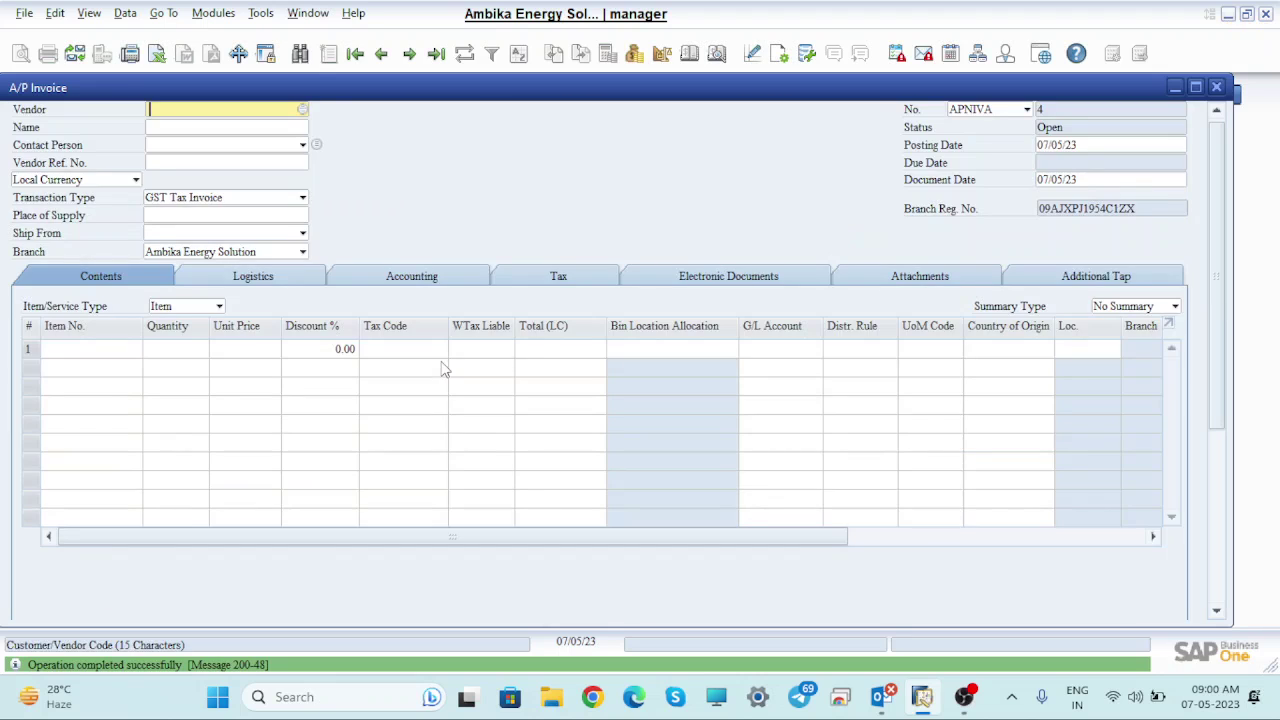
- Browse the A/P invoice records to find the newly added Waaree invoice 3 in series APNIVA
key(ctrl+Page_Down)
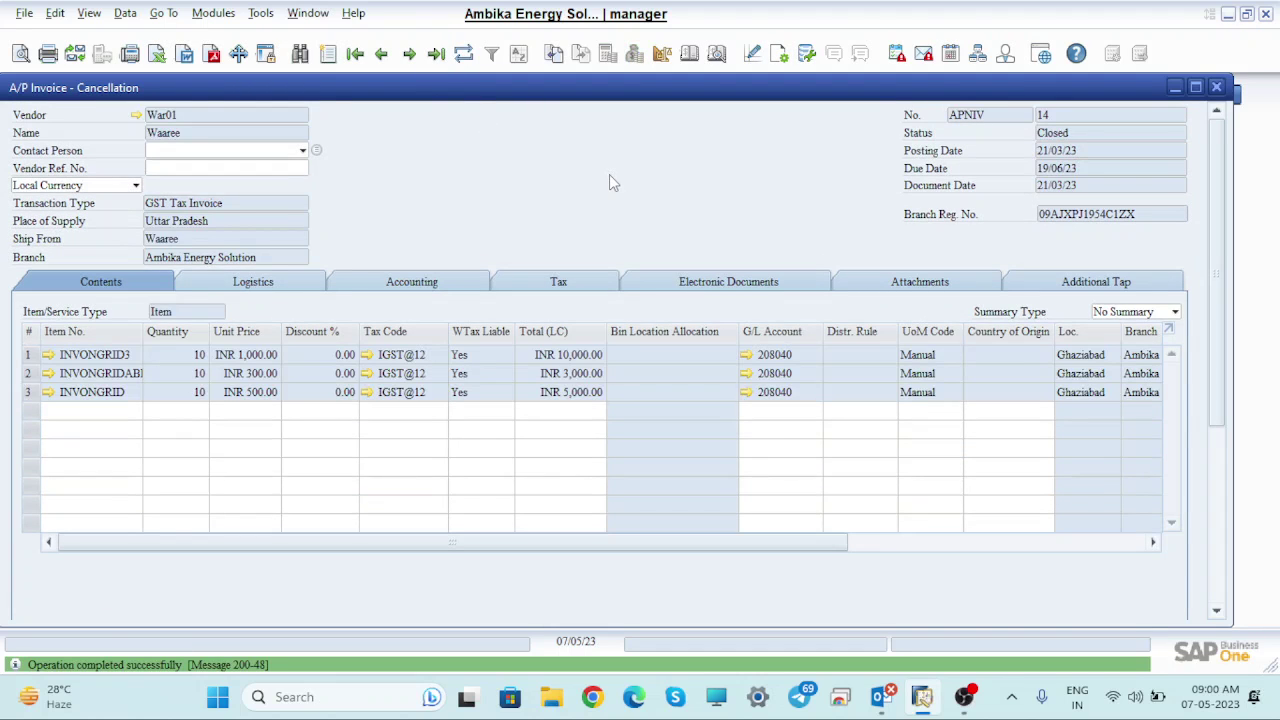
click(382, 54)
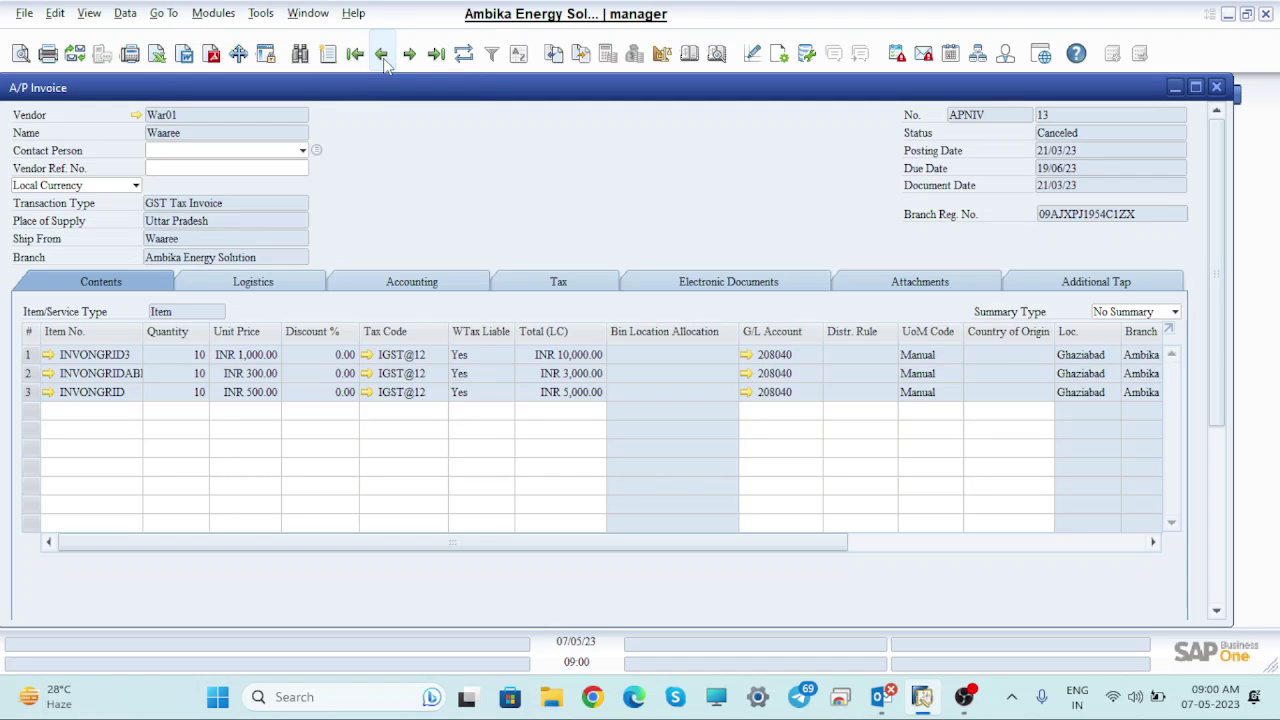
click(412, 55)
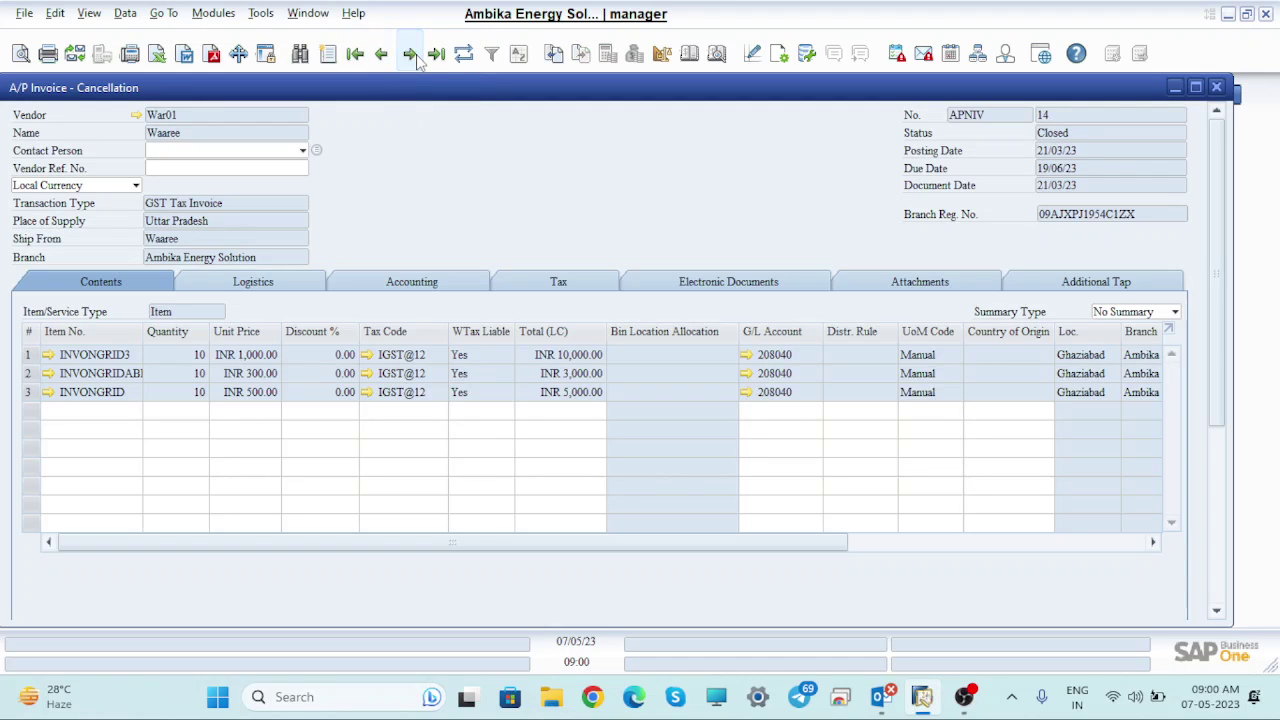
click(413, 54)
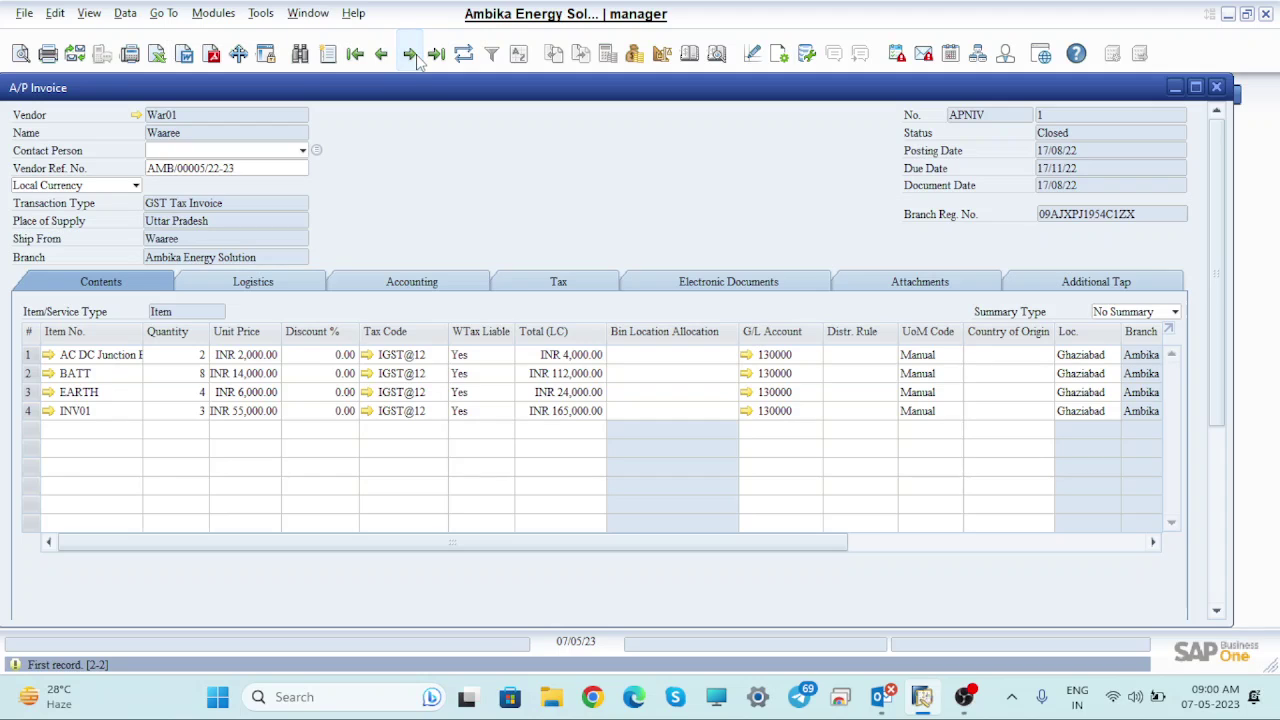
click(411, 55)
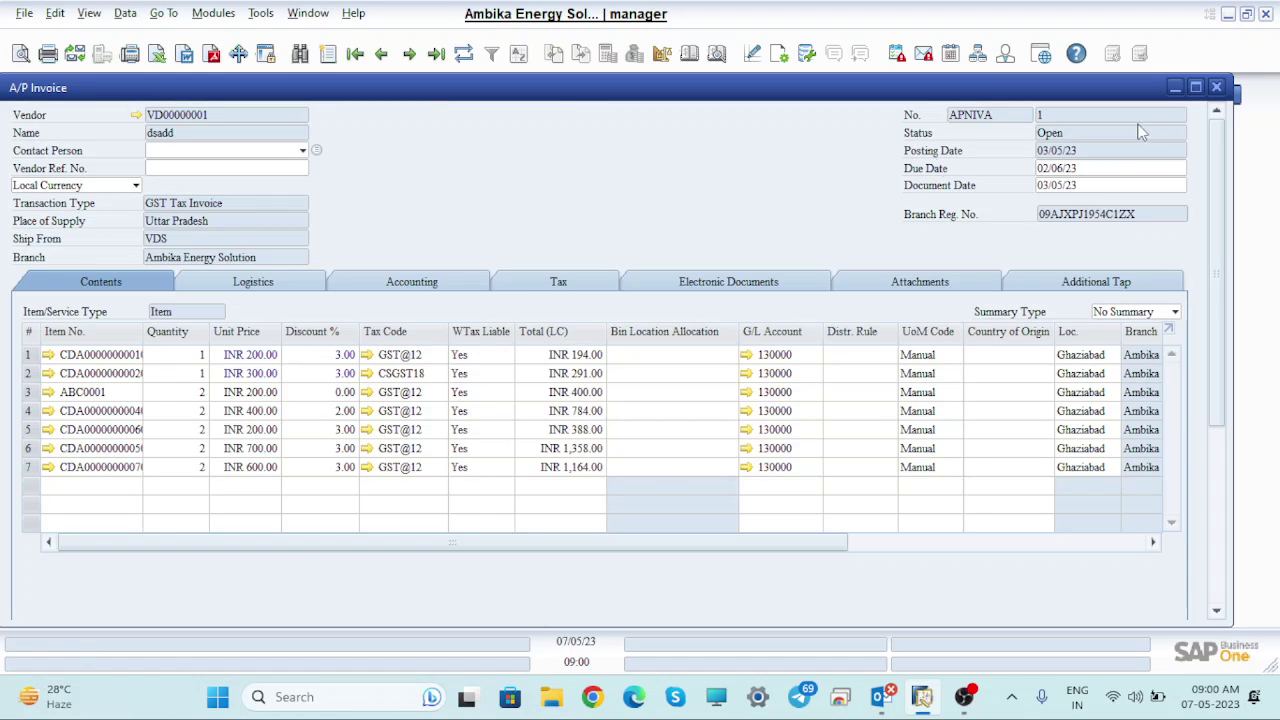
click(382, 54)
click(382, 54)
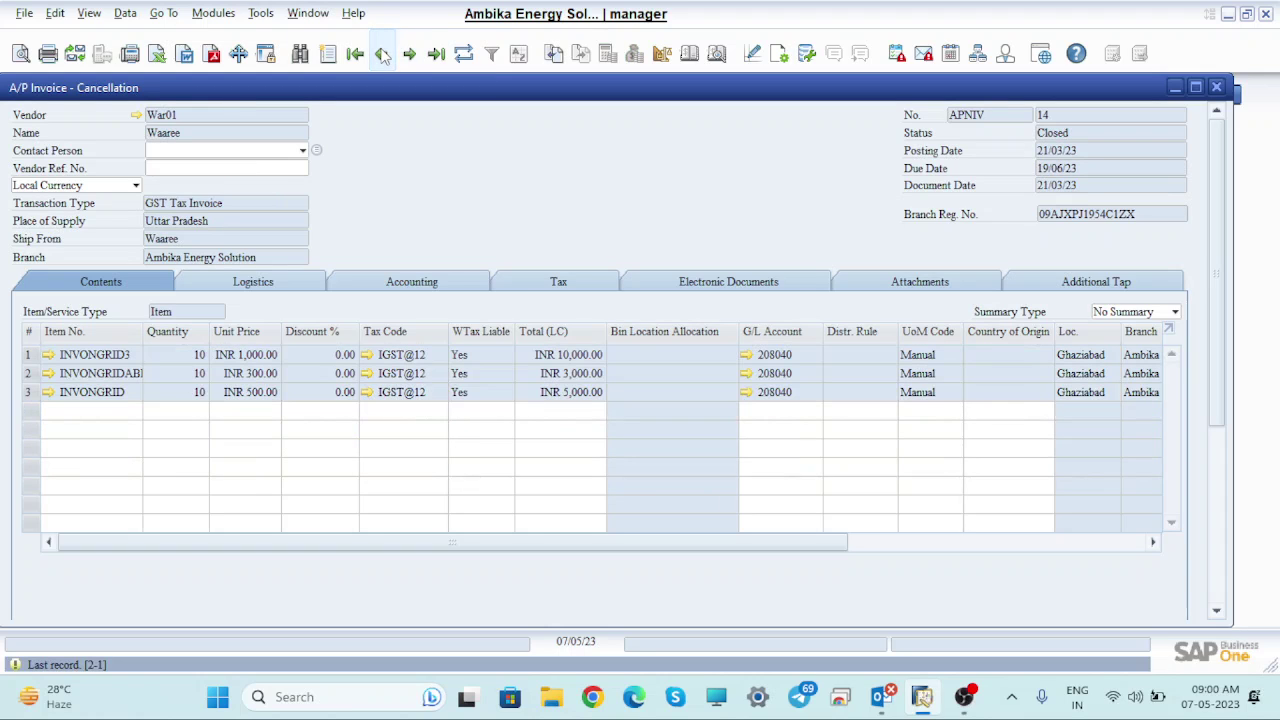
click(407, 54)
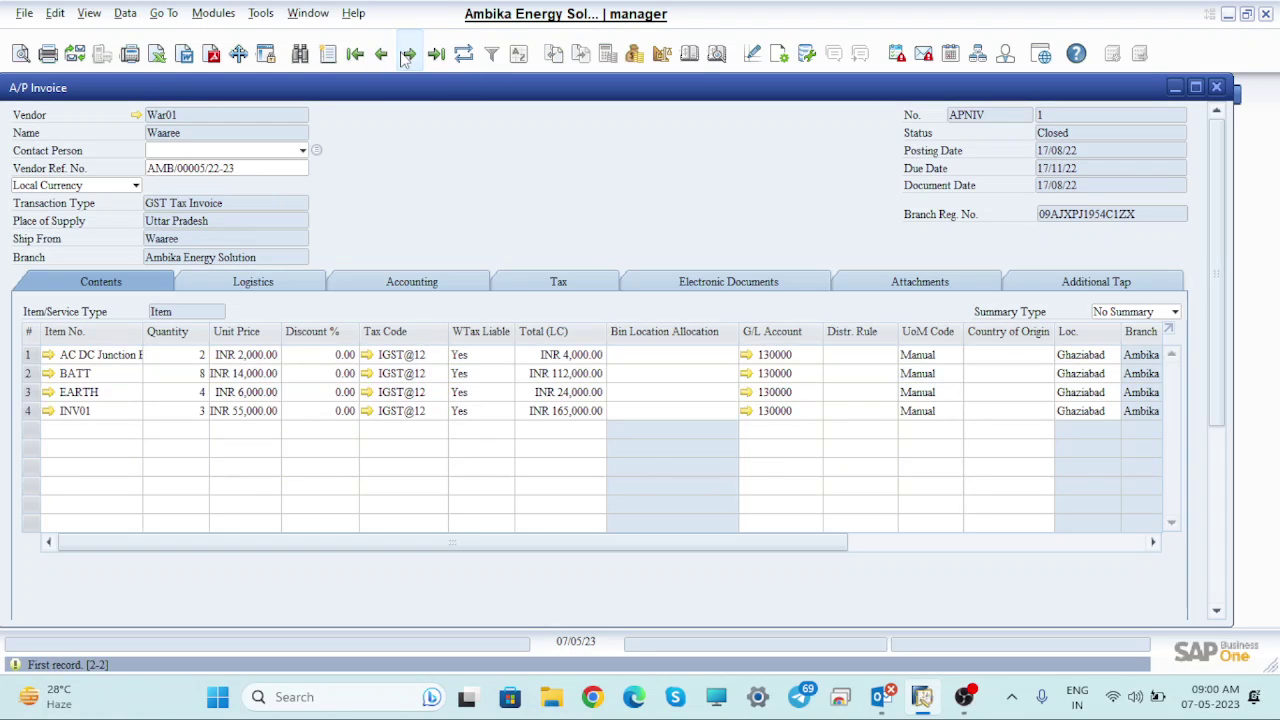
click(407, 54)
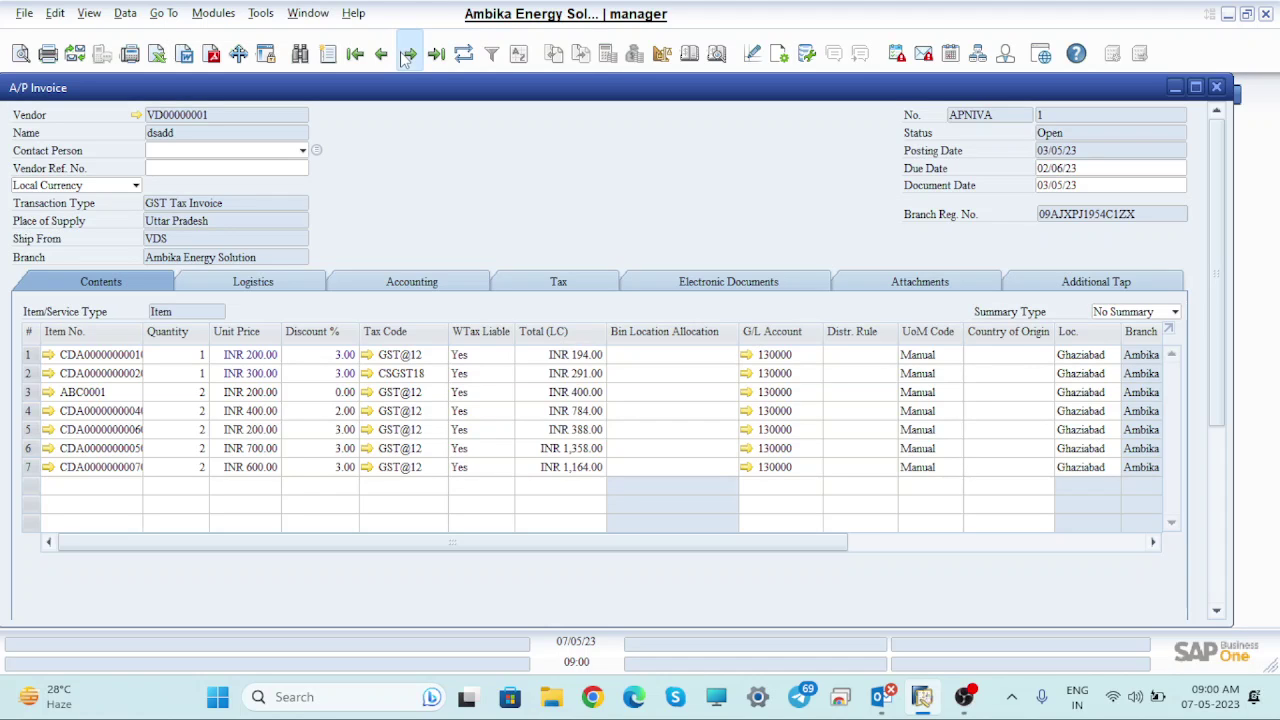
click(407, 54)
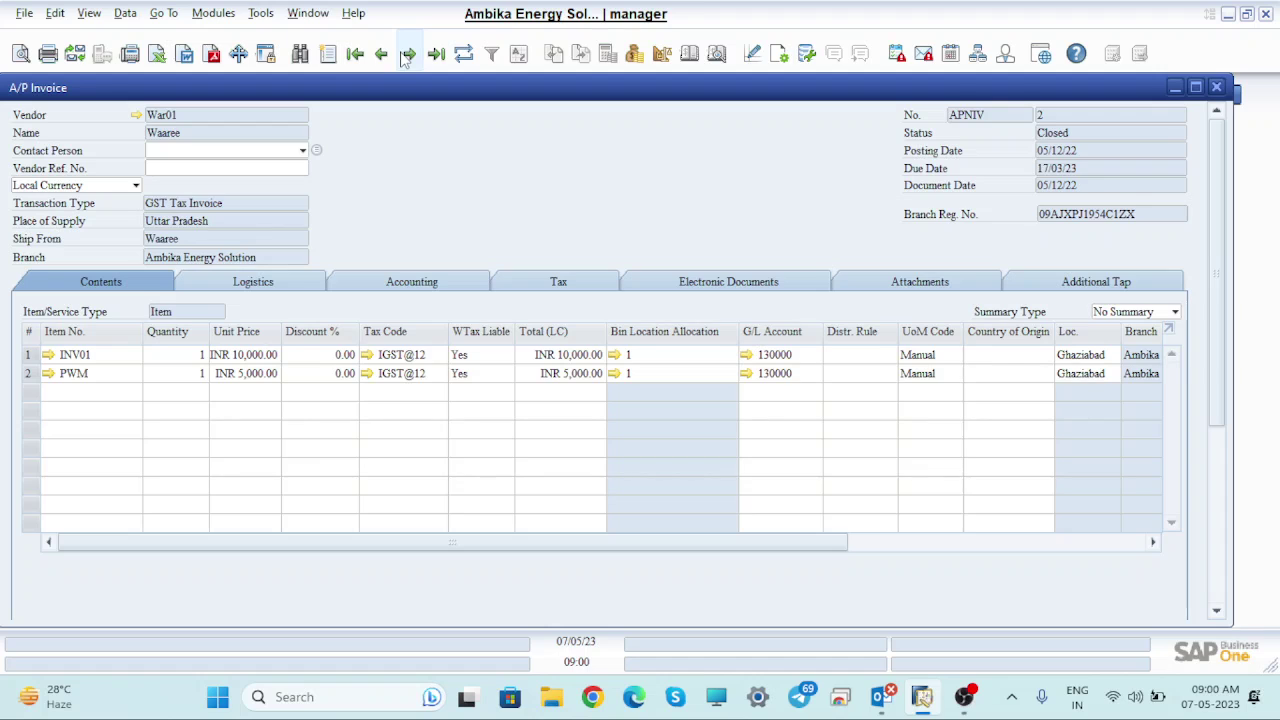
click(407, 54)
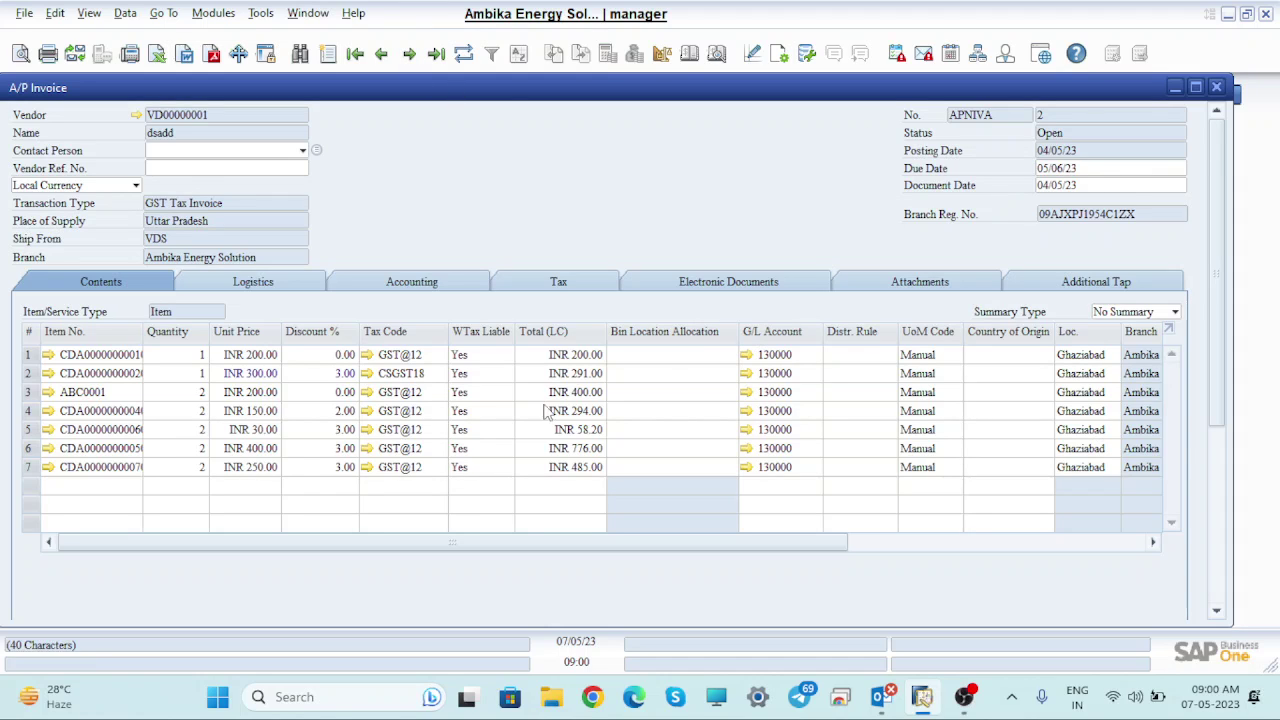
click(418, 60)
click(412, 56)
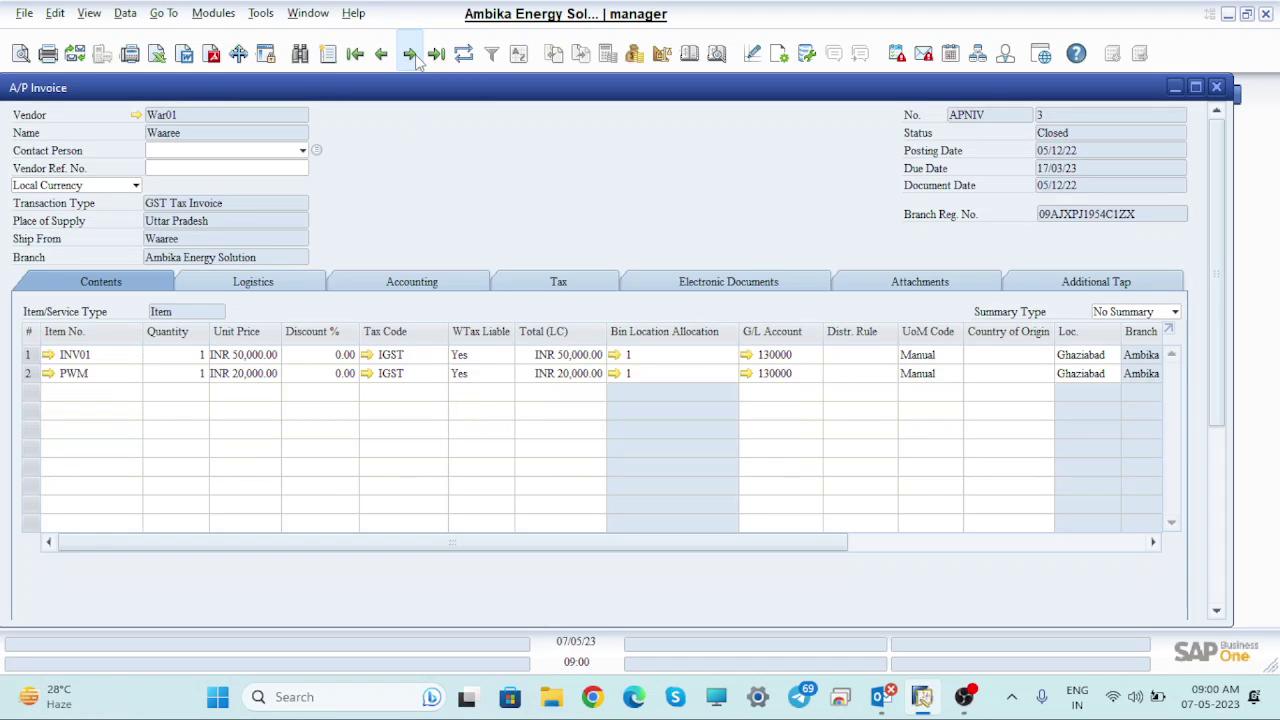
click(414, 58)
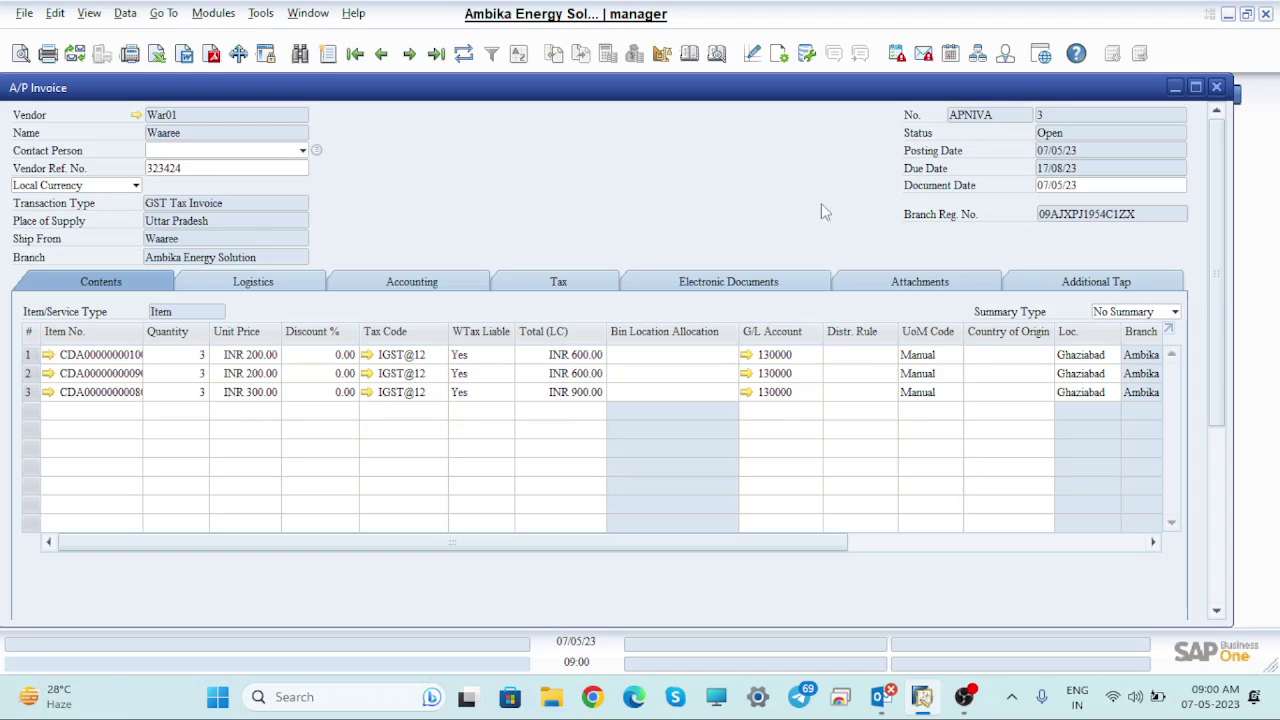
- Cancel A/P invoice APNIVA 3 by adding its cancellation document and accepting that the cancellation is irreversible
right_click(665, 167)
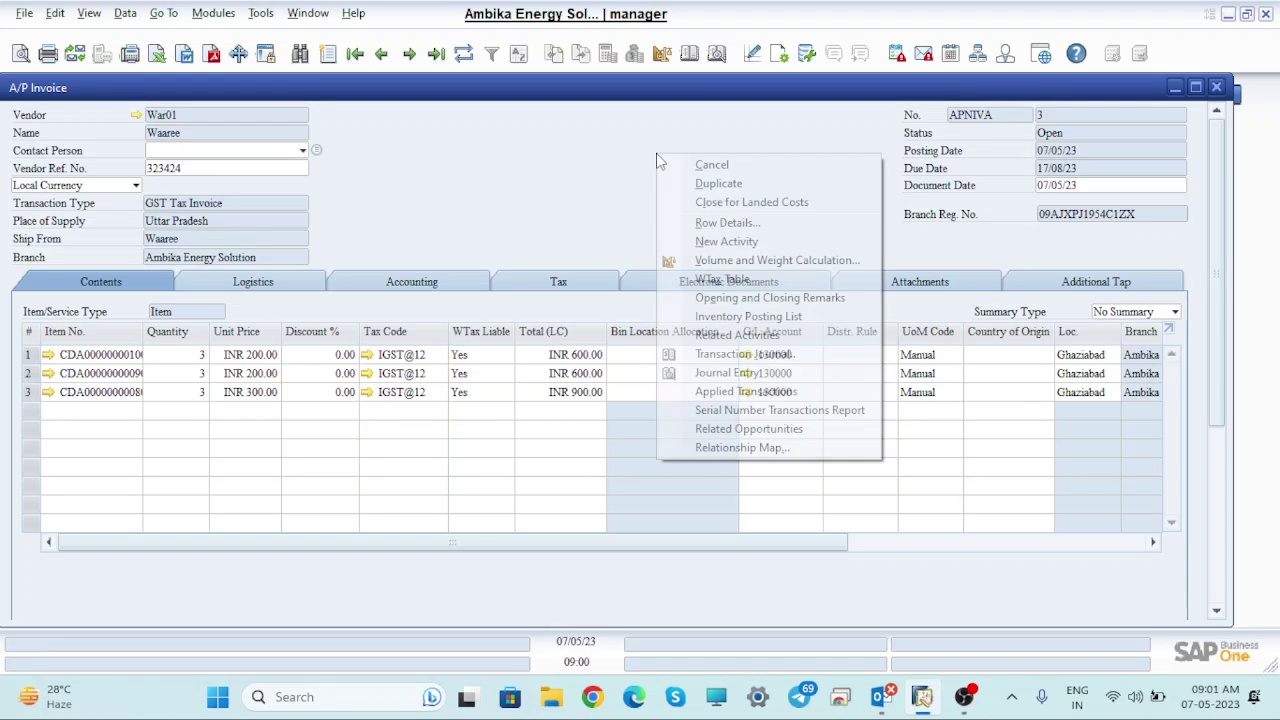
click(727, 170)
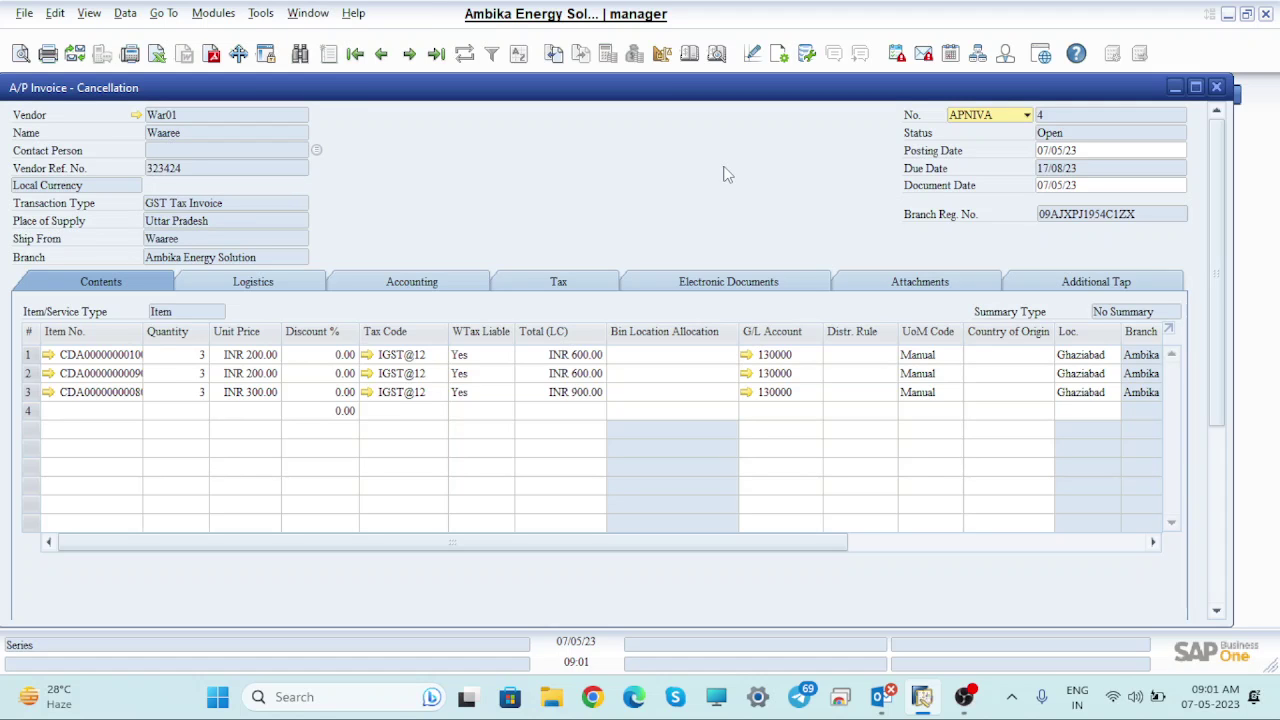
scroll(1206, 250, down, 5)
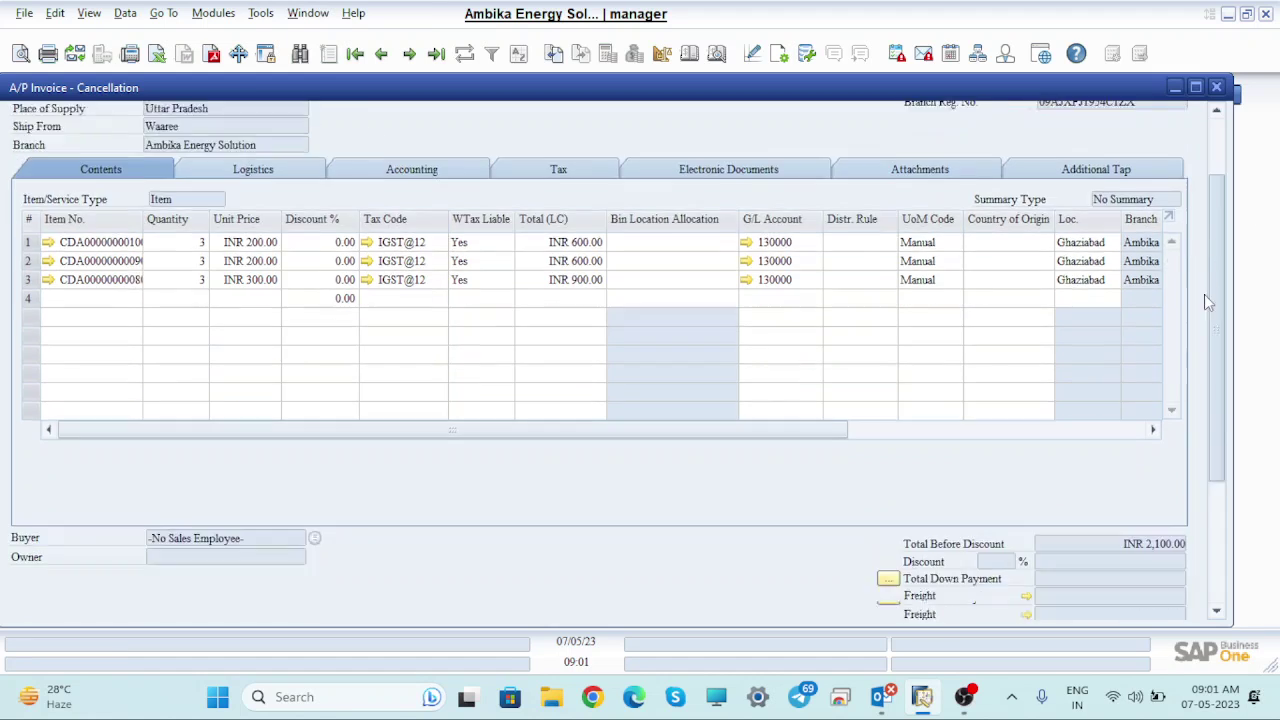
click(35, 597)
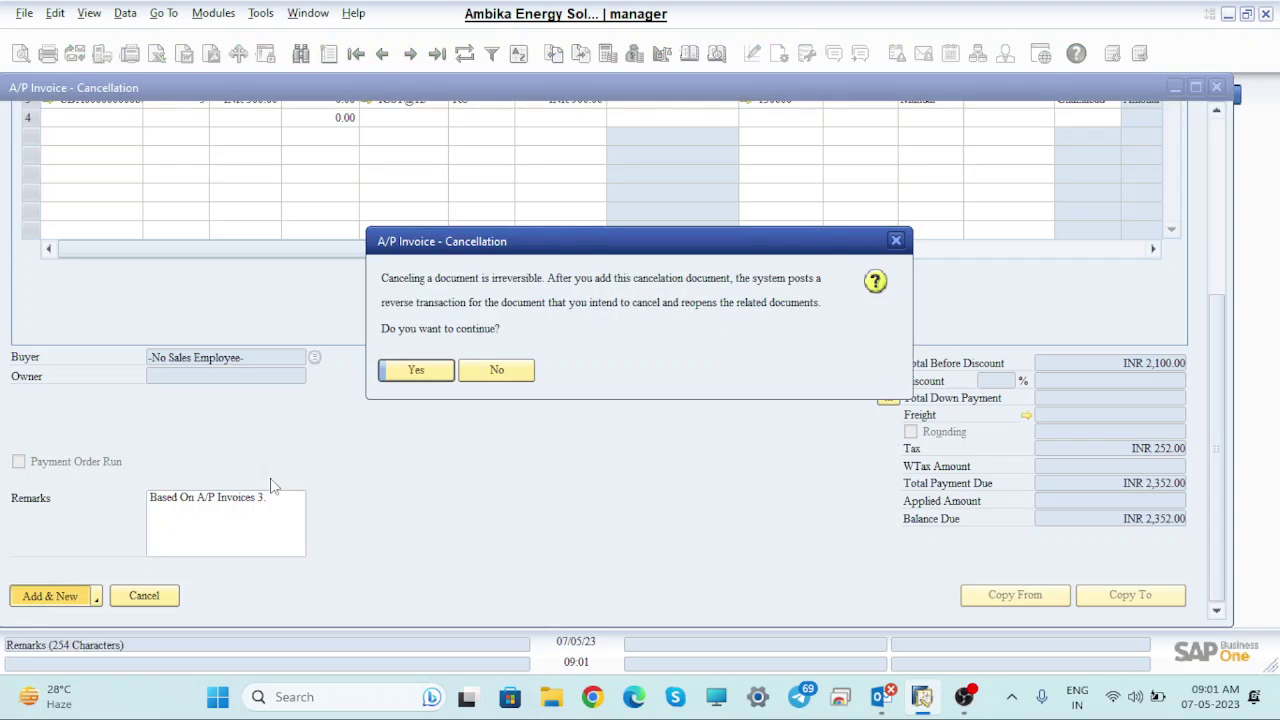
click(410, 368)
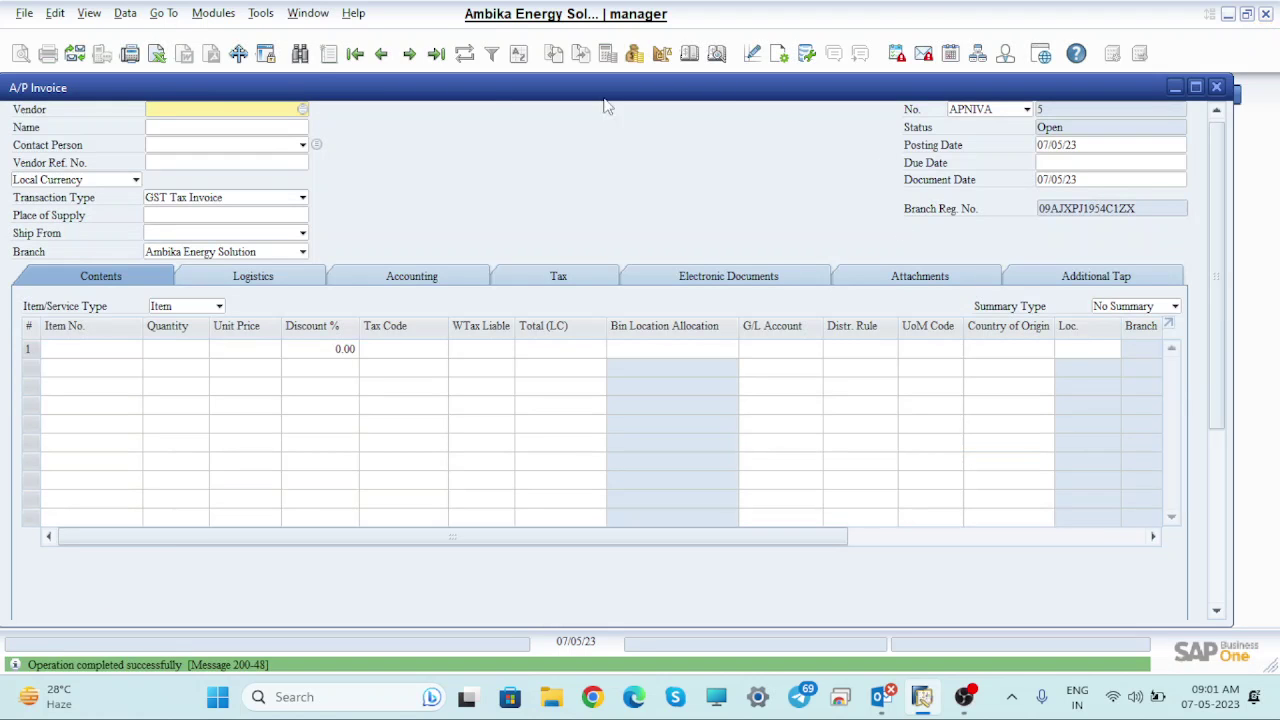
- Browse back through the A/P invoice records to the cancellation document numbered APNIVA 4
click(437, 57)
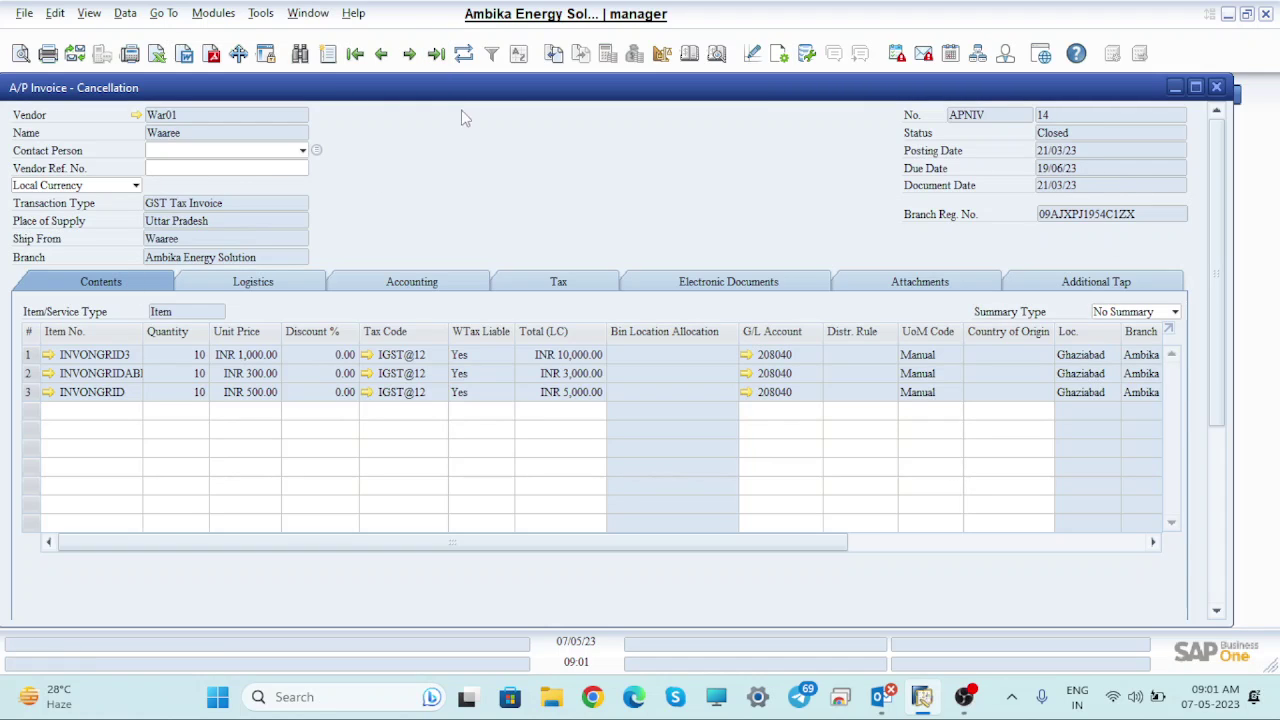
click(381, 55)
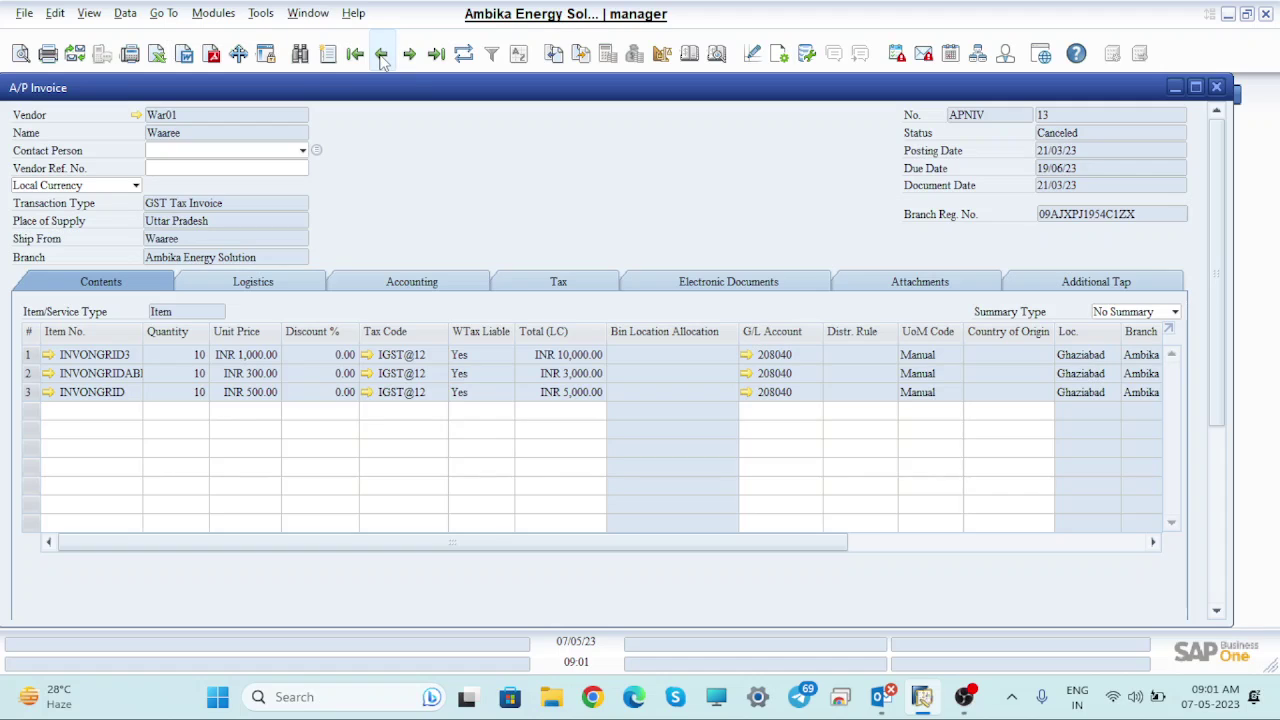
click(381, 55)
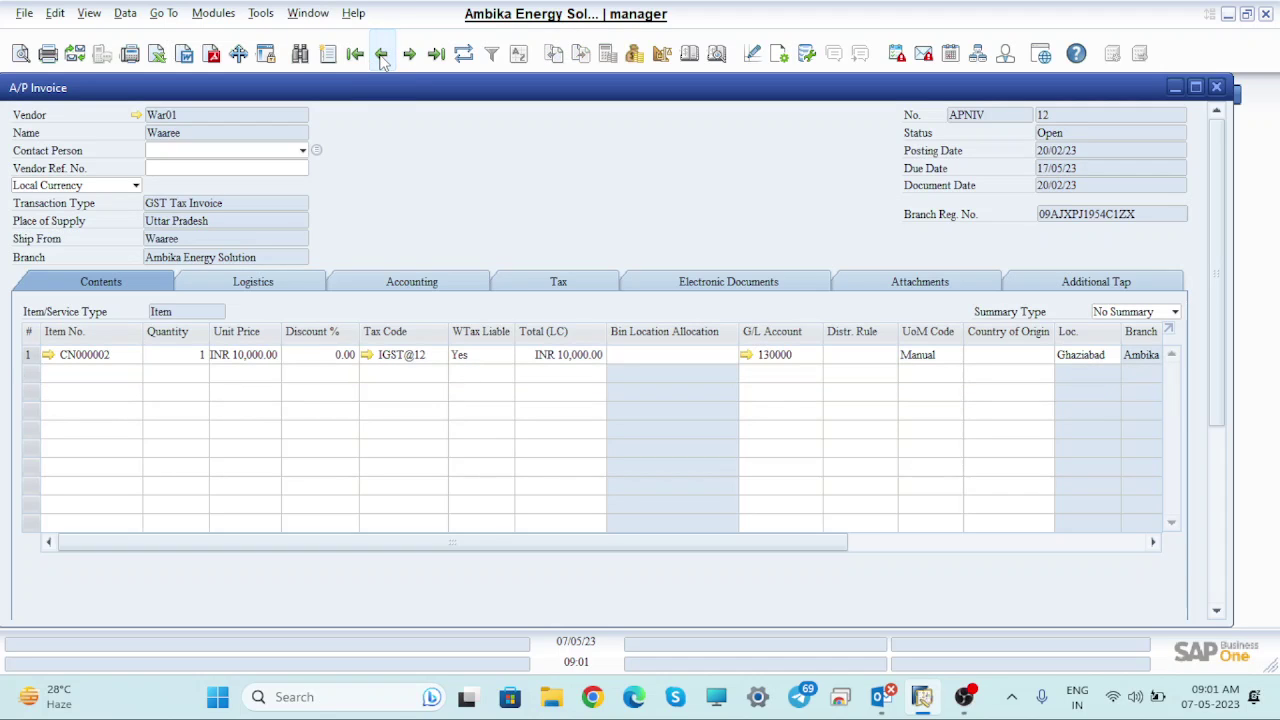
click(381, 55)
click(381, 55)
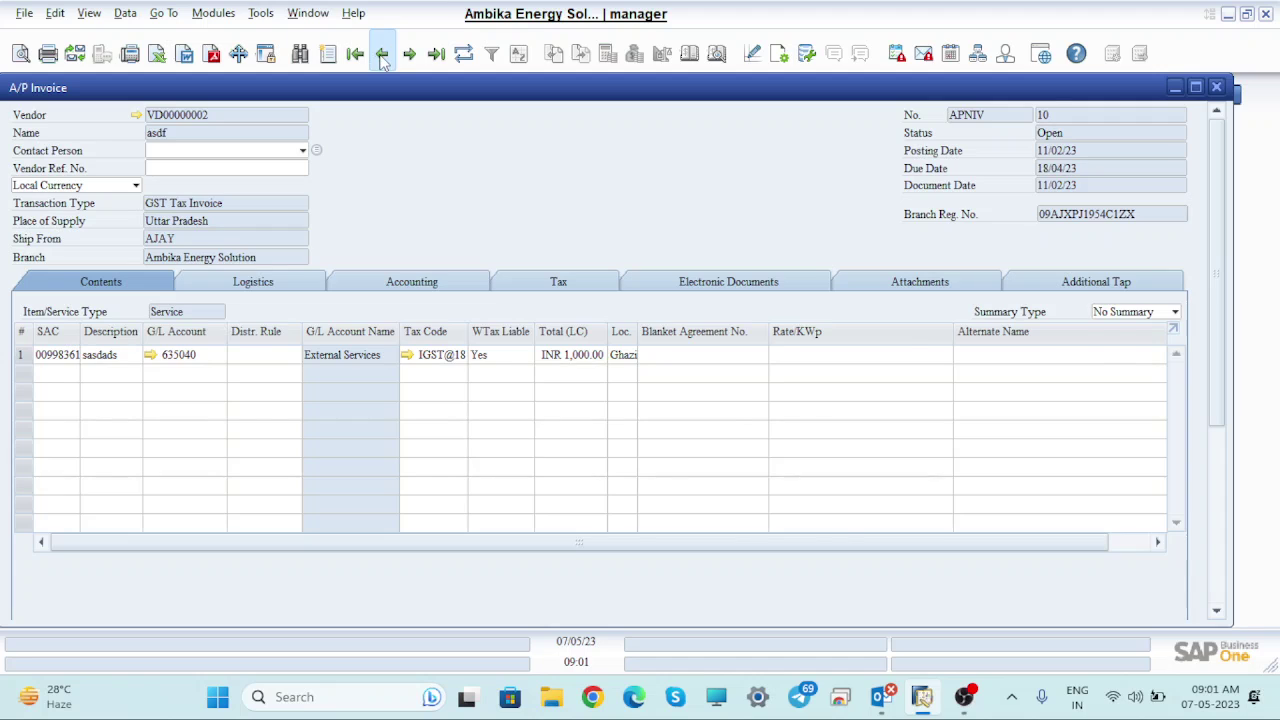
click(381, 55)
click(381, 55)
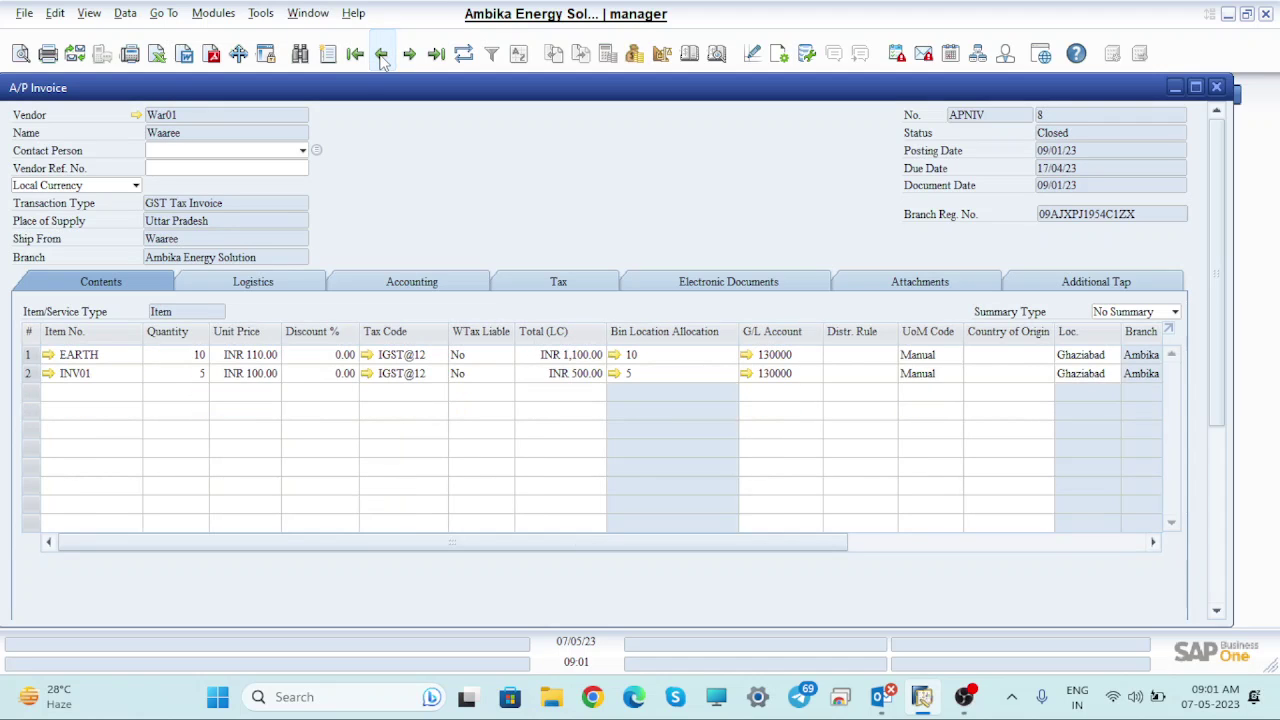
click(381, 55)
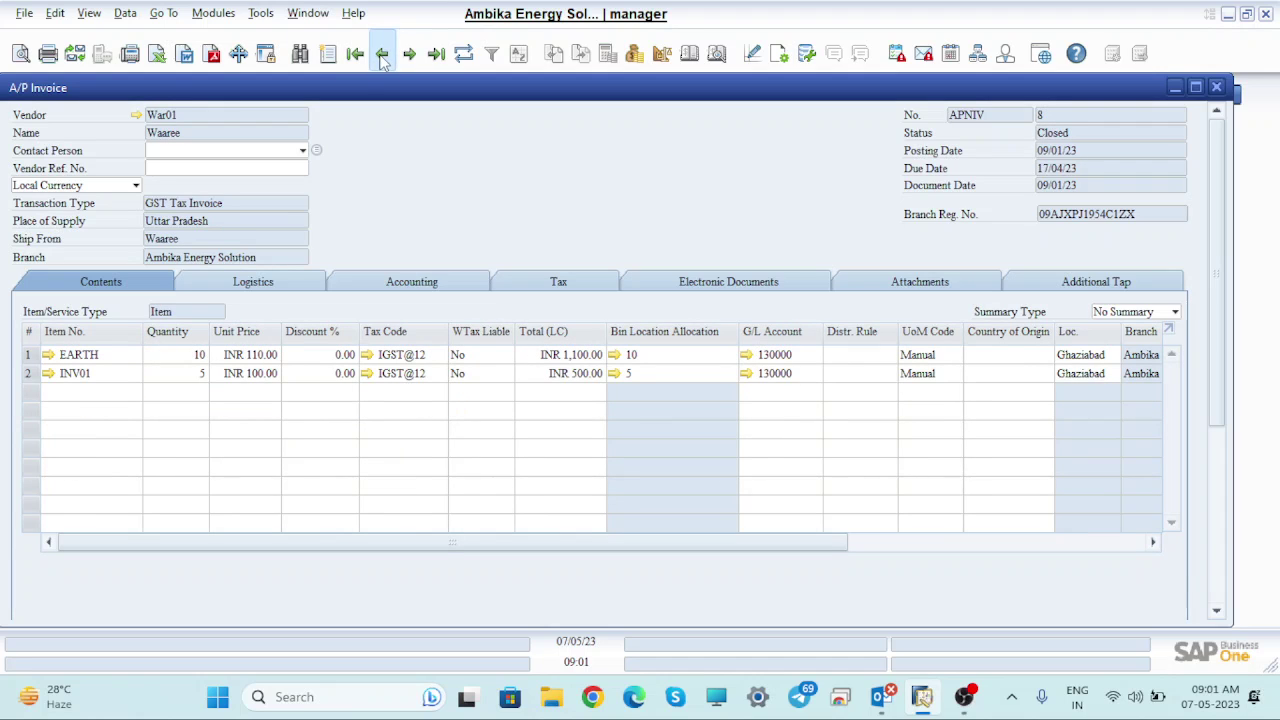
click(381, 55)
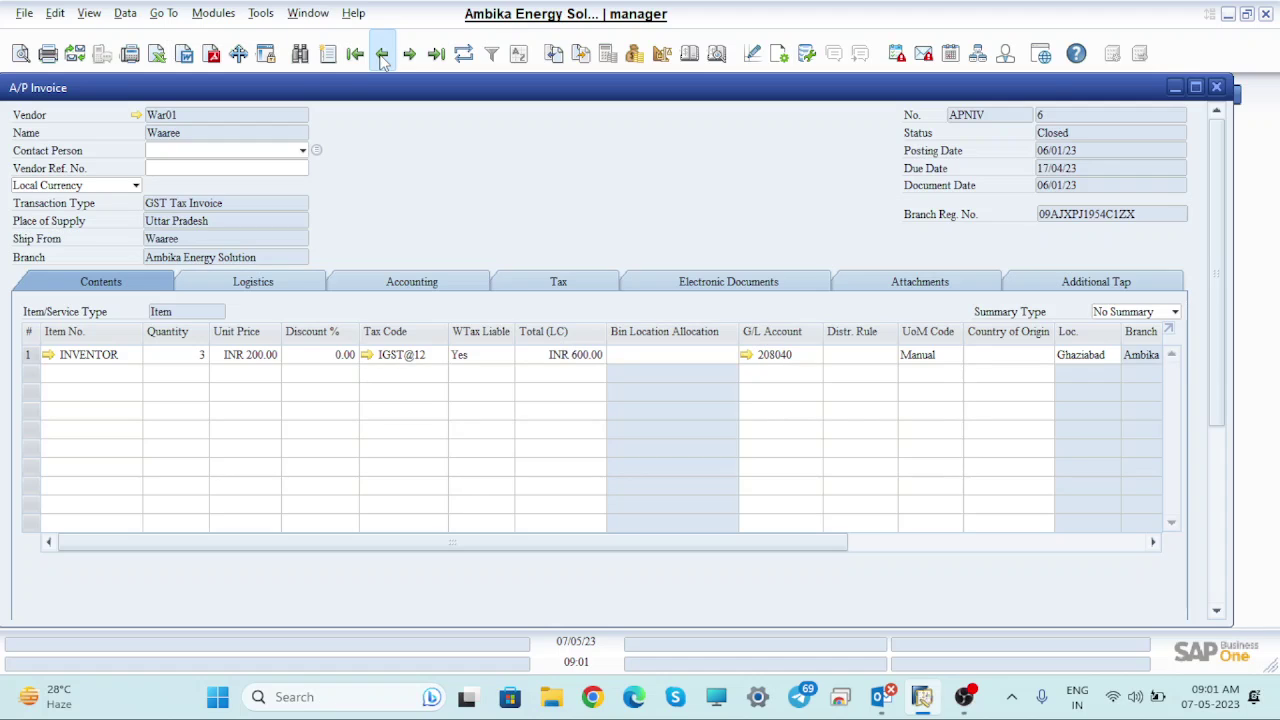
click(381, 55)
click(381, 55)
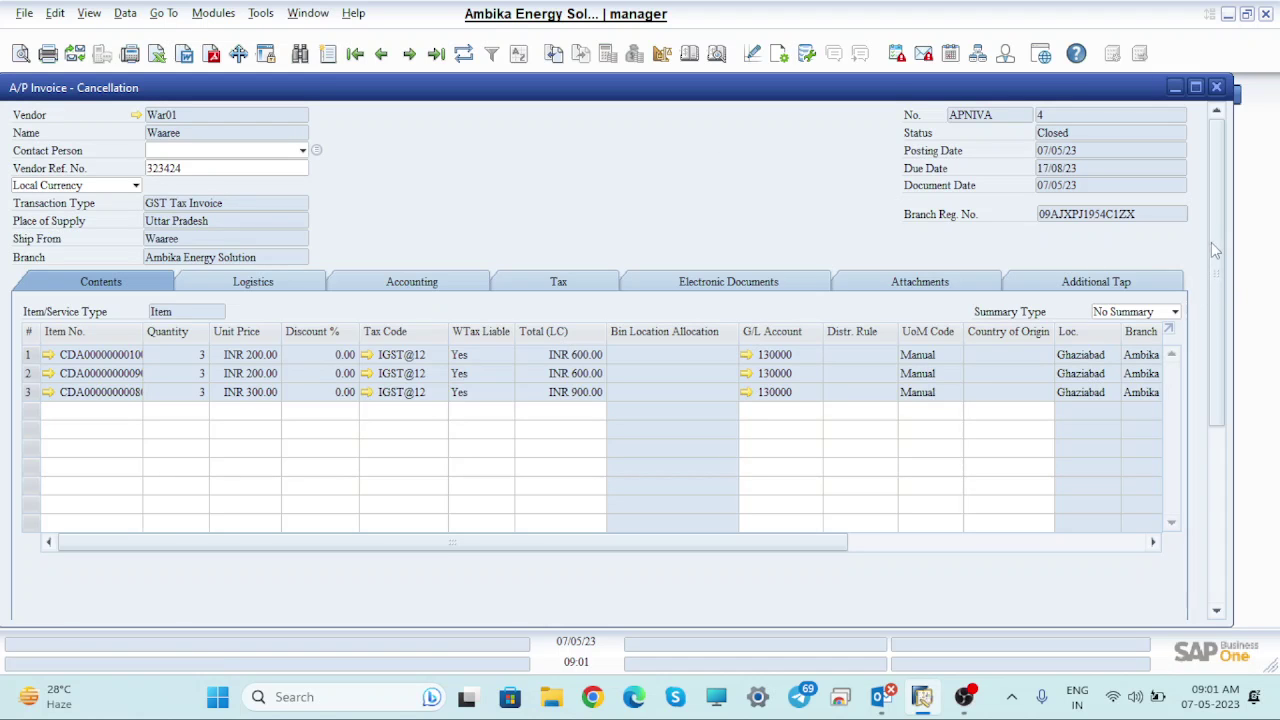
drag(1220, 204, 1203, 160)
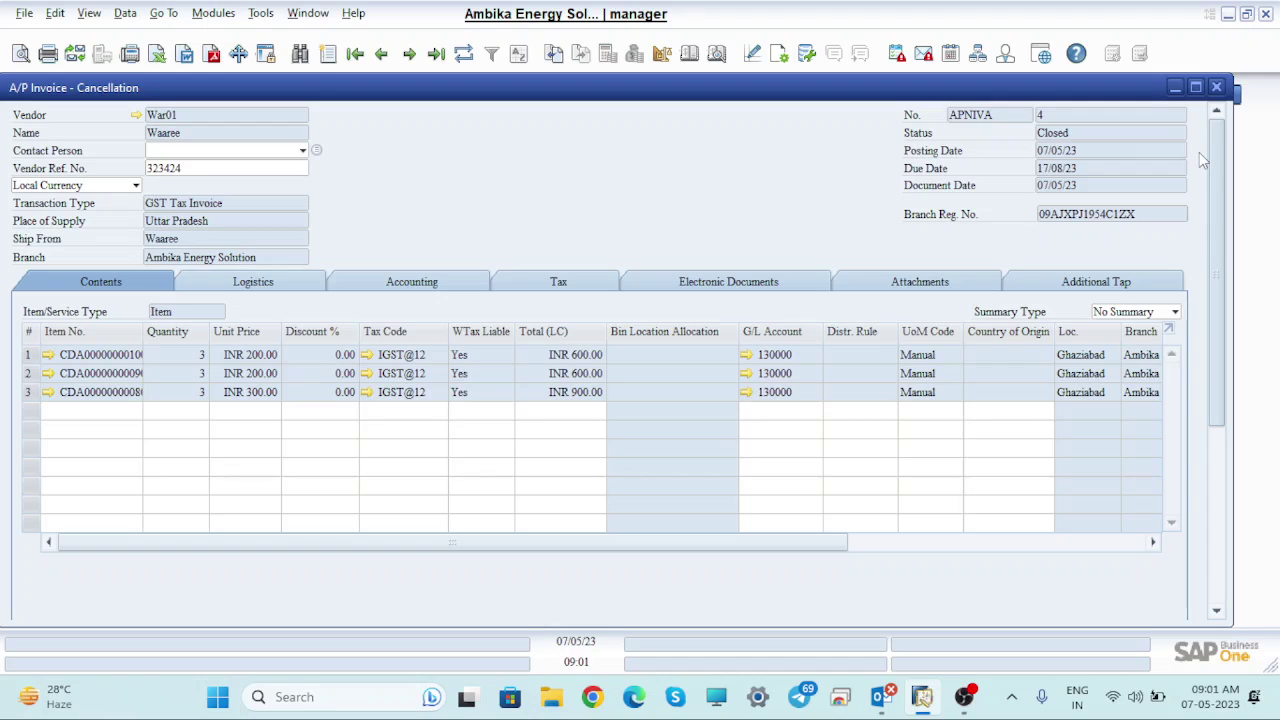
- Return to the original invoice APNIVA 3, examine the debits and credits in its journal entry, and close the entry
click(381, 54)
click(382, 60)
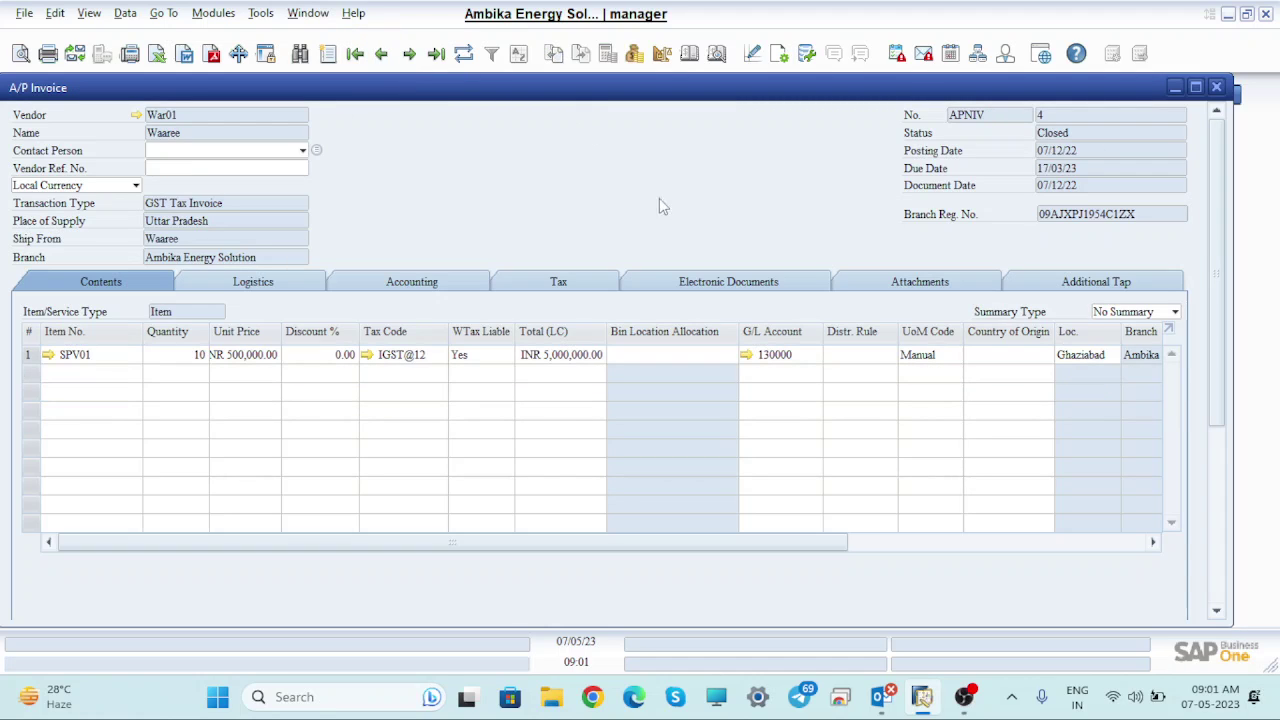
click(381, 54)
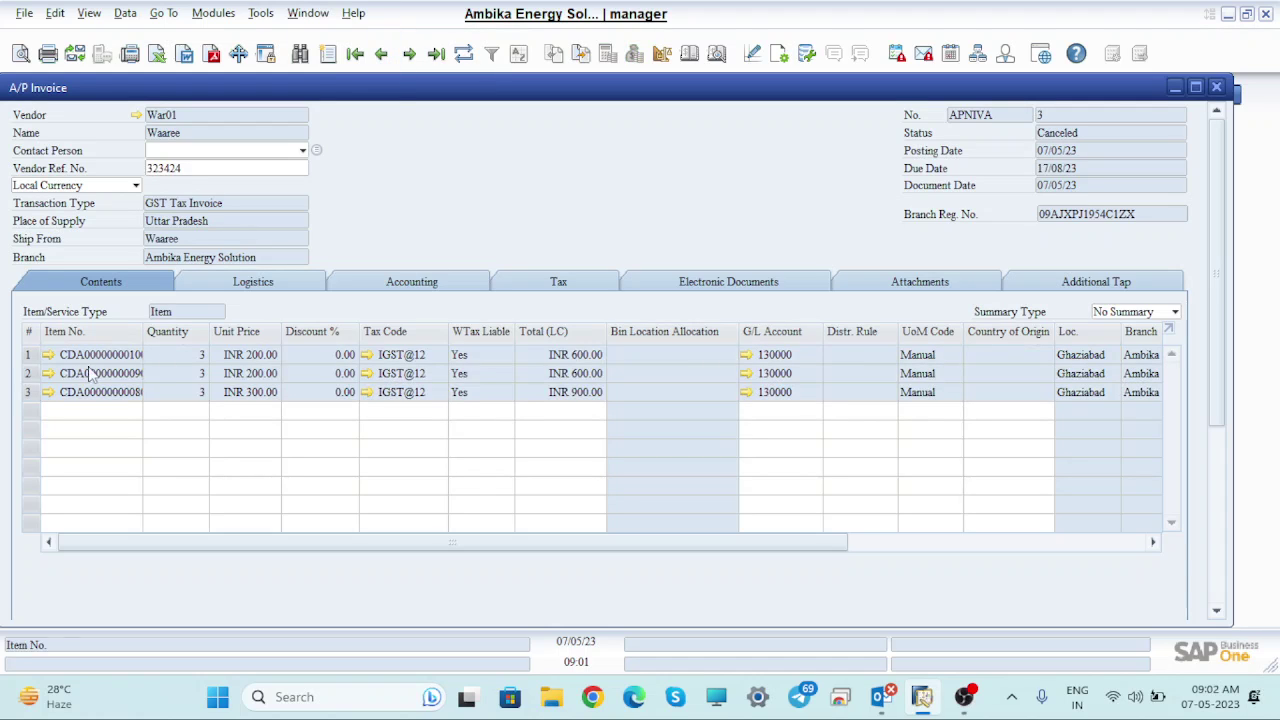
click(716, 55)
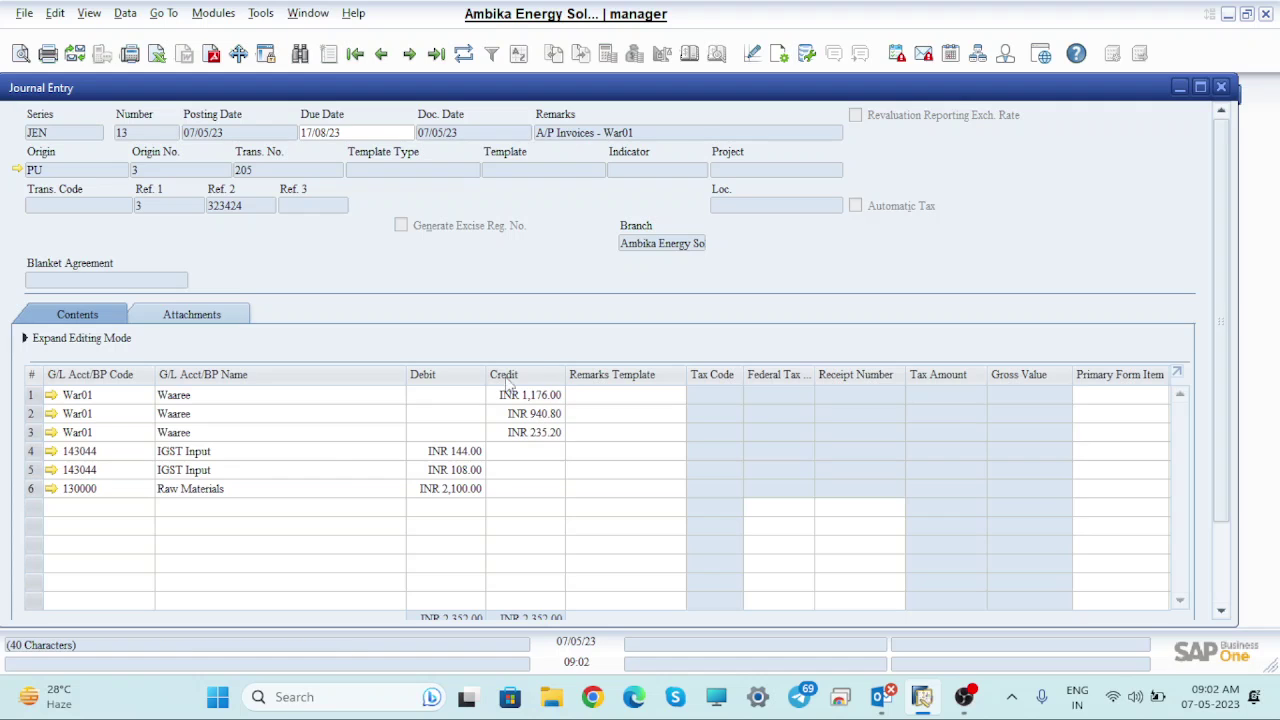
click(1225, 88)
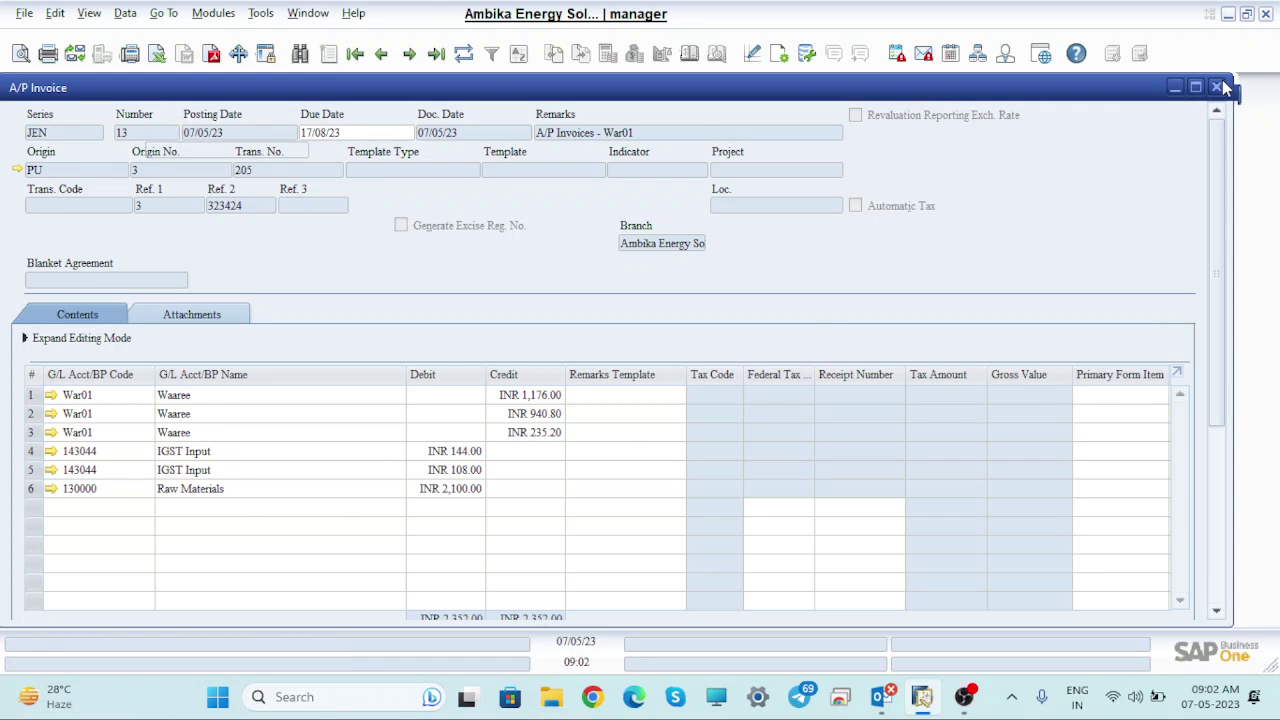
- Bring up cancellation document APNIVA 4, examine its reversing journal entry, and close the entry
click(411, 56)
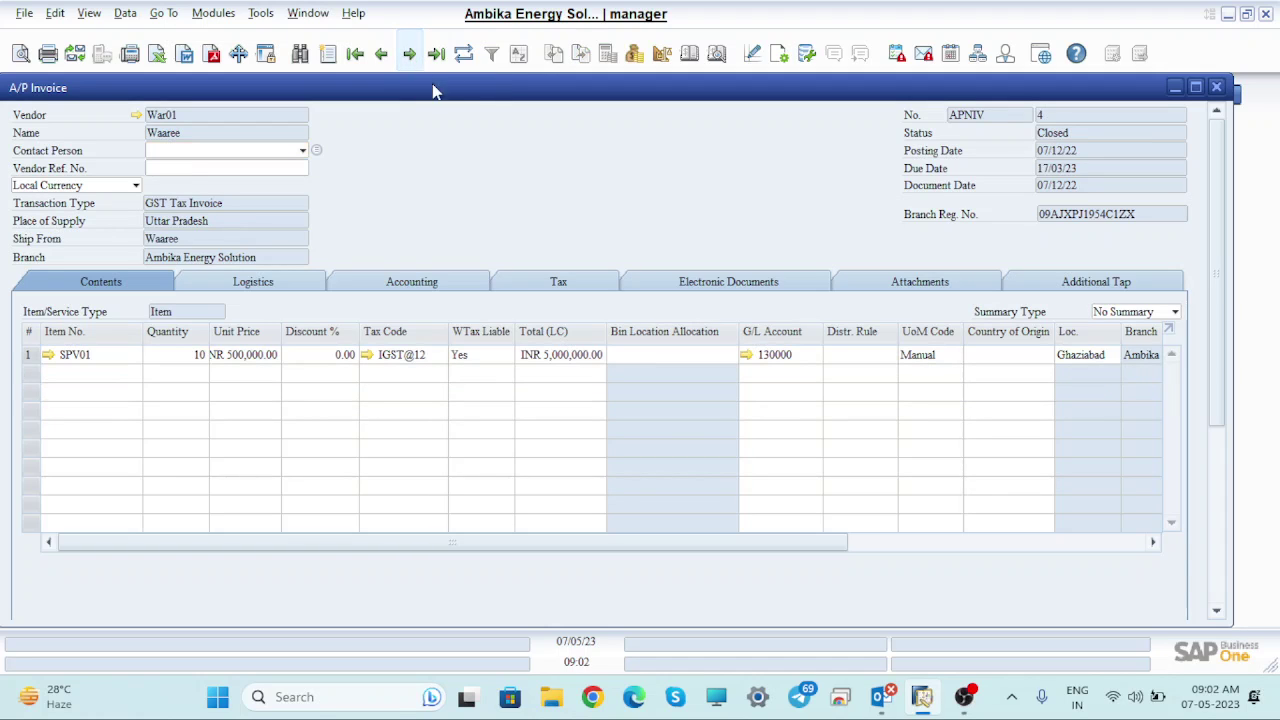
click(411, 56)
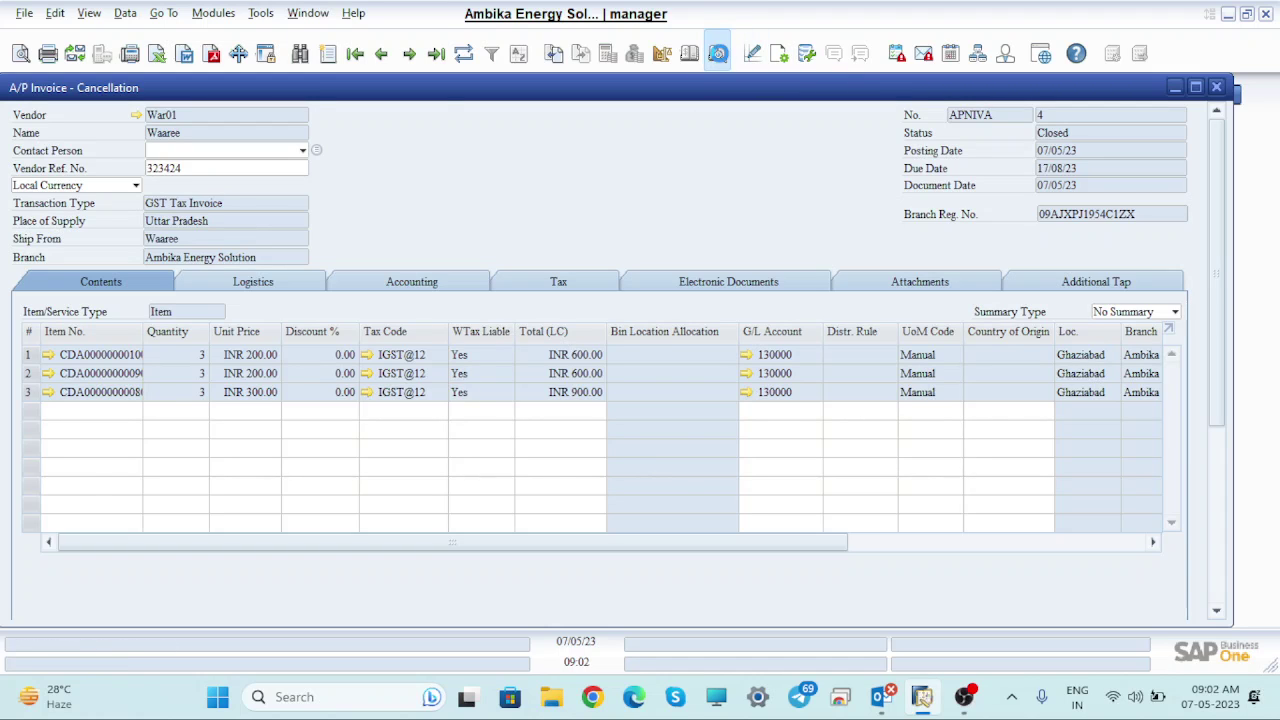
click(718, 53)
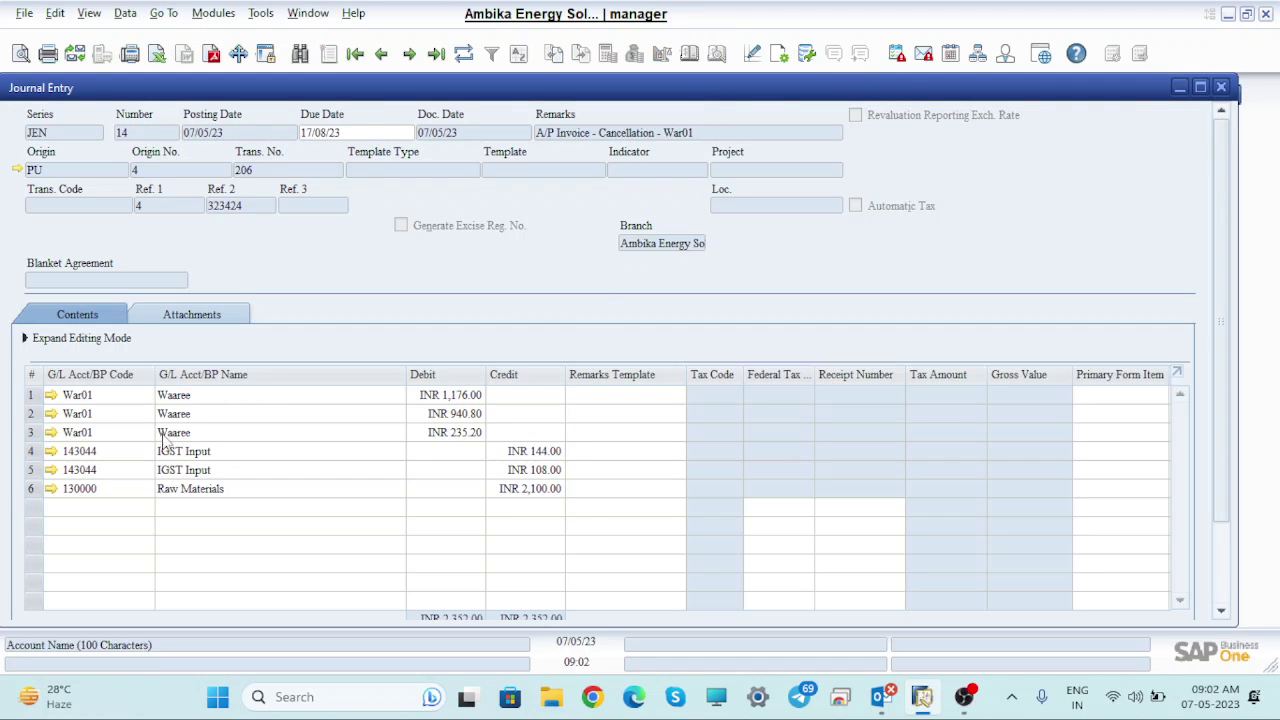
click(1221, 88)
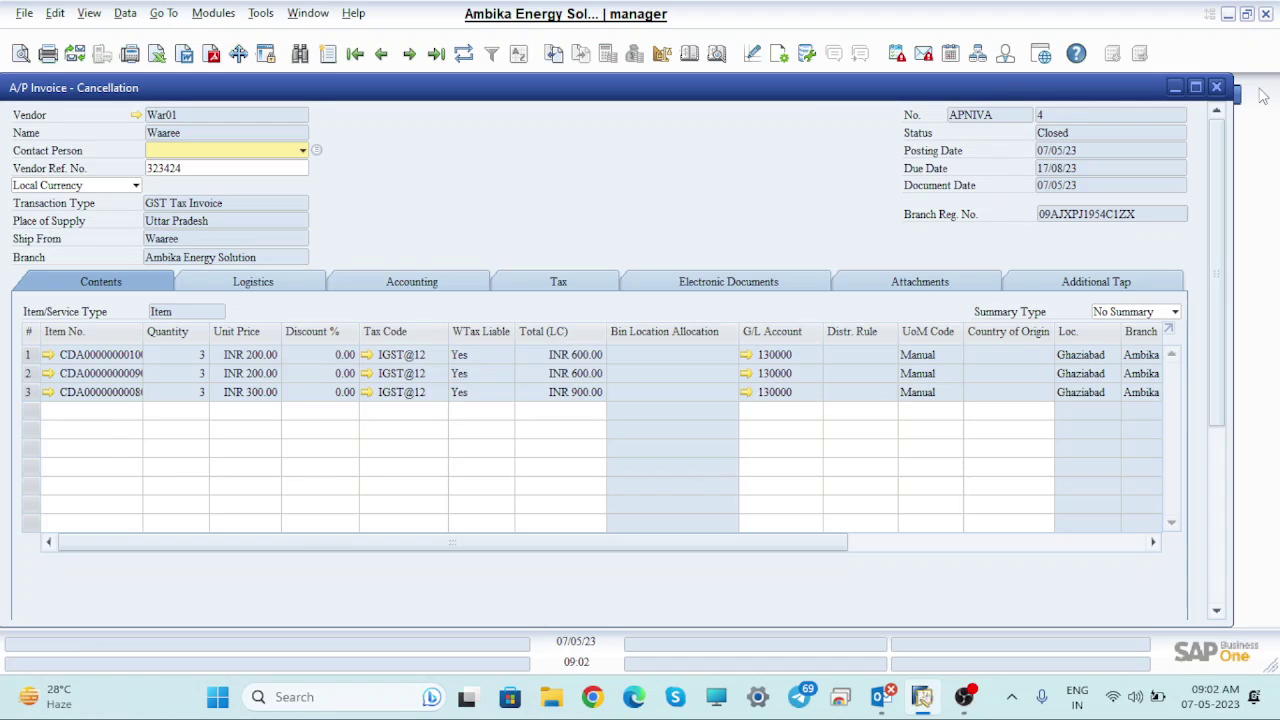
- Close both open A/P invoice windows and collapse the Purchasing - A/P module
click(1218, 87)
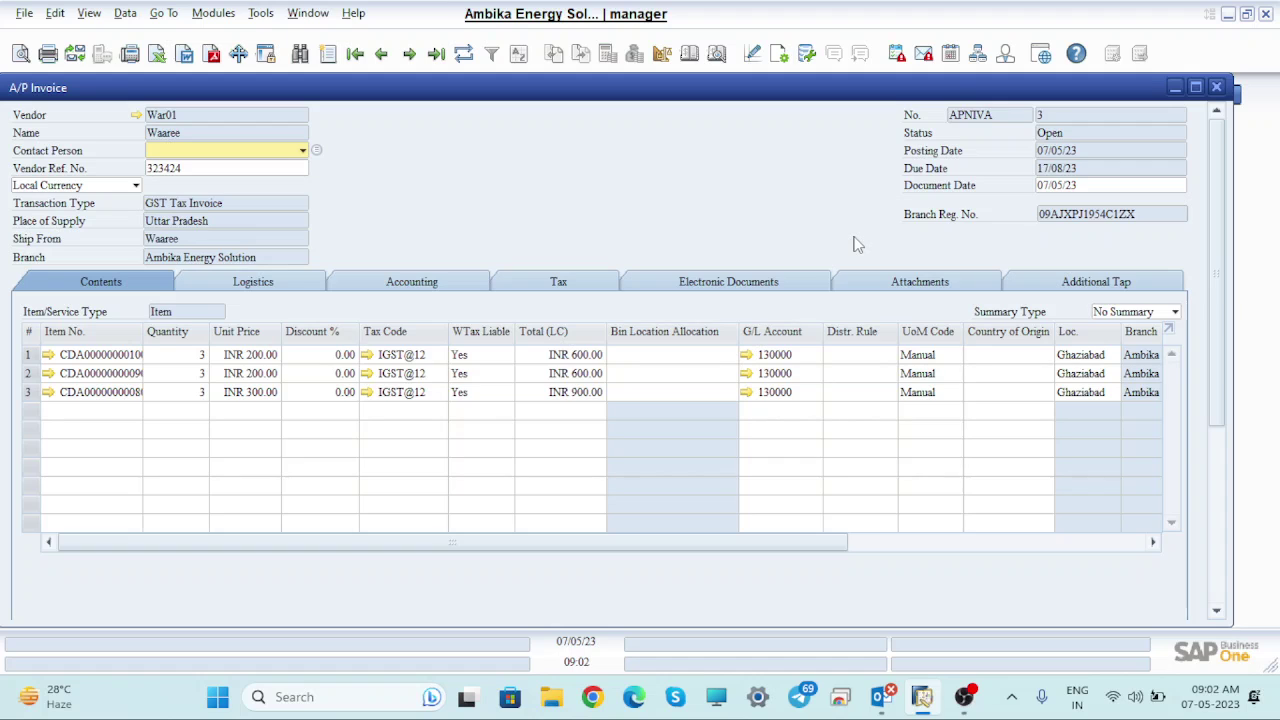
click(1218, 89)
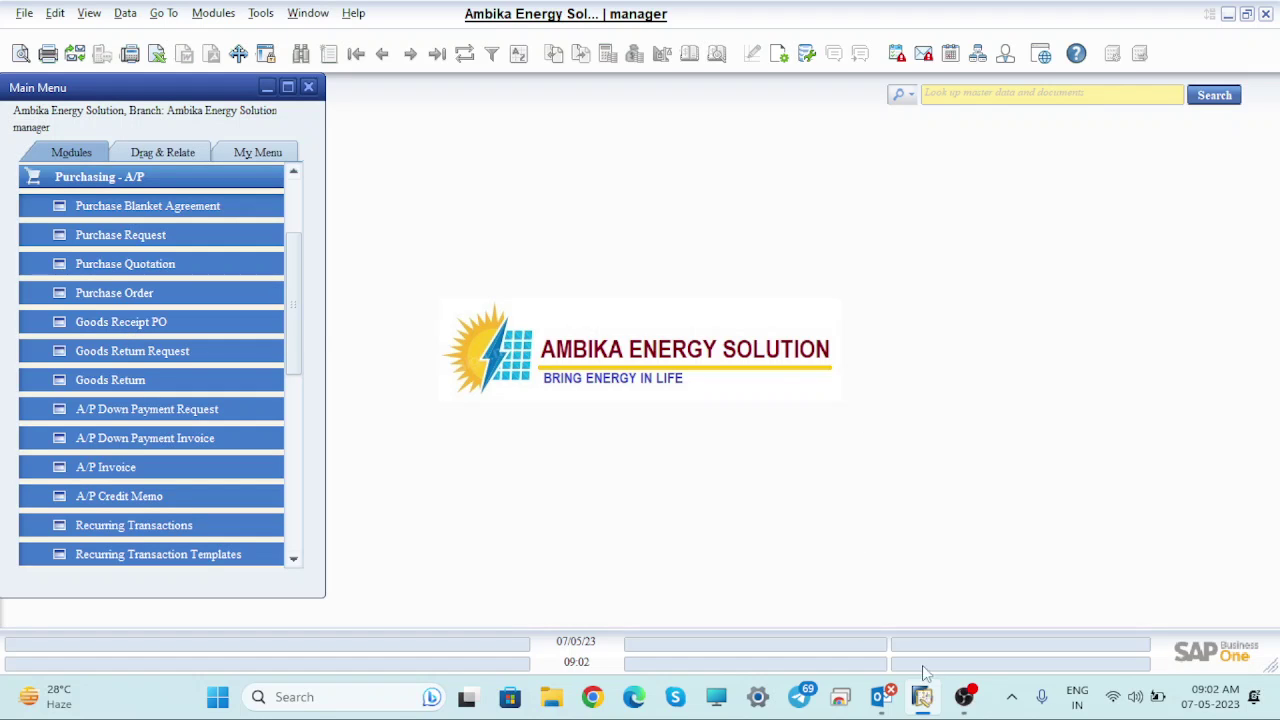
mouse_move(965, 705)
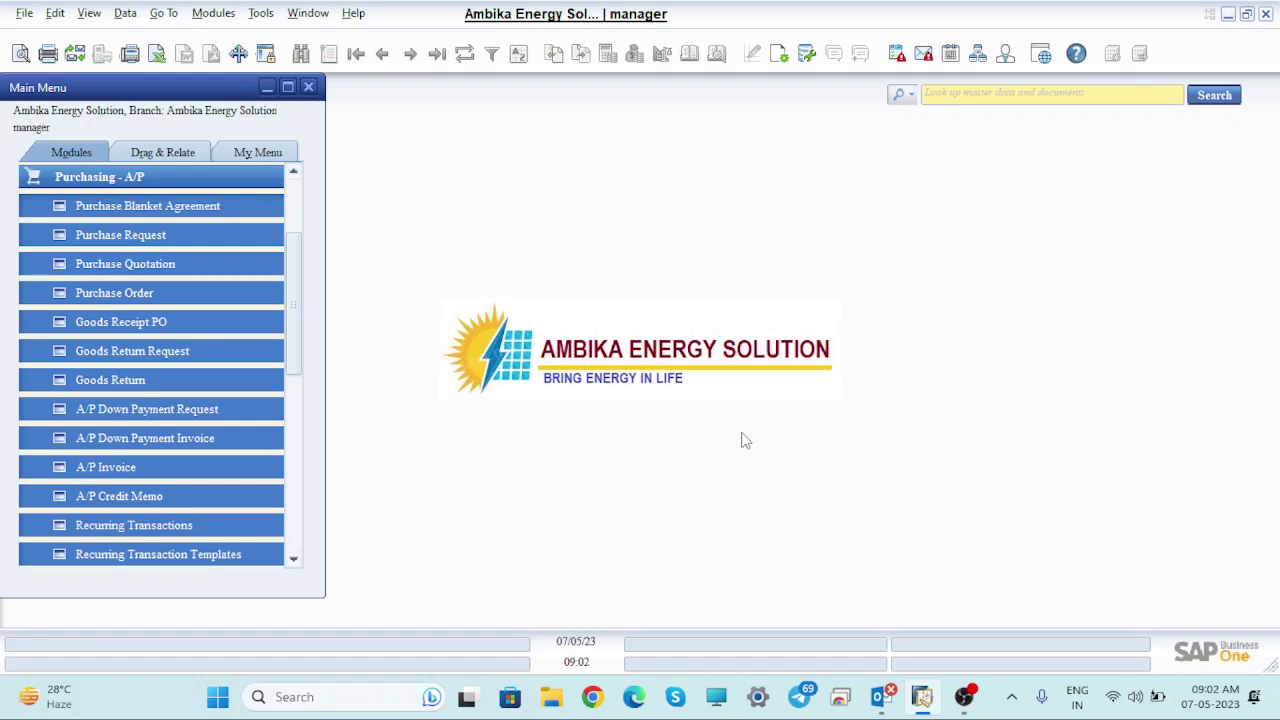
click(40, 177)
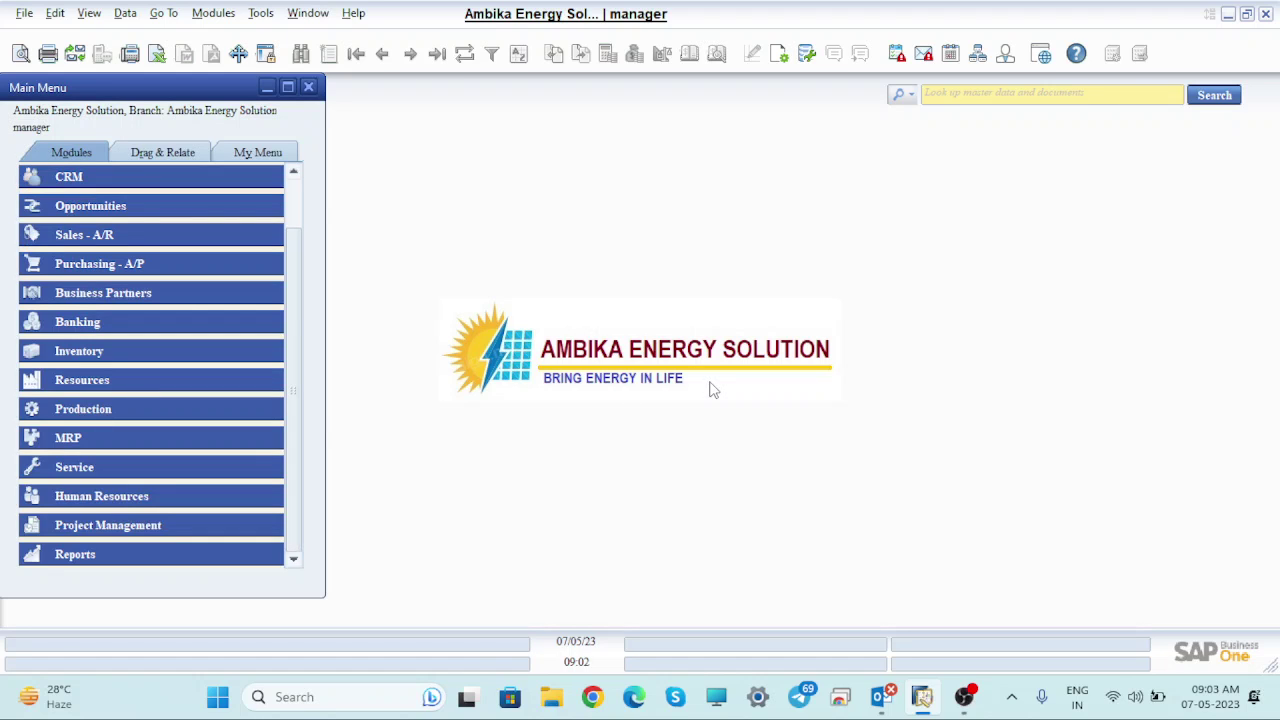